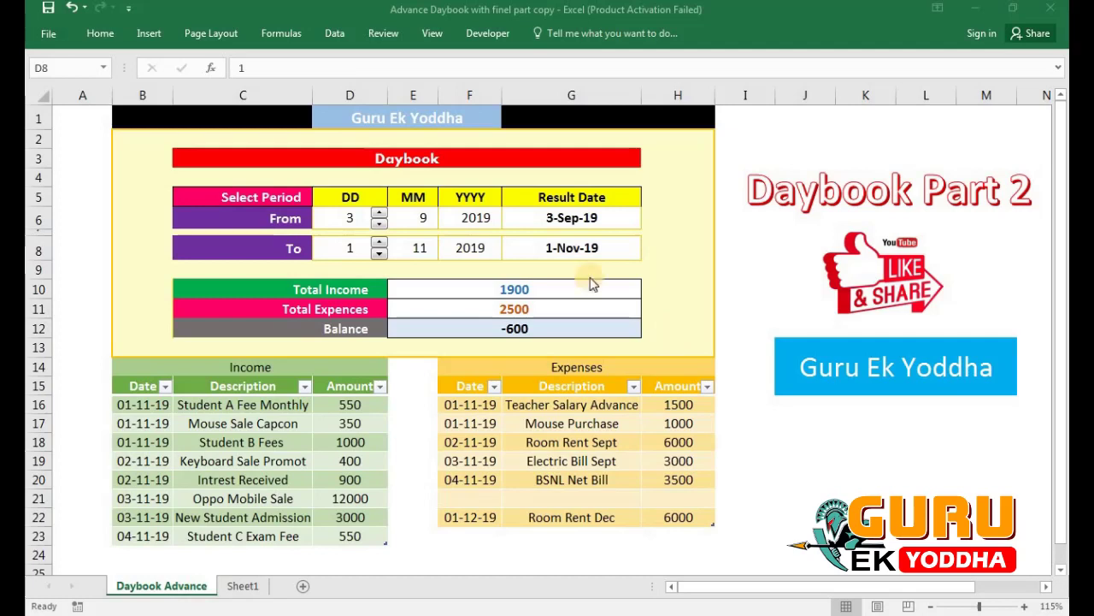
Set the From date's day to 5 and its month to 10 on the Daybook Advance sheet
click(376, 214)
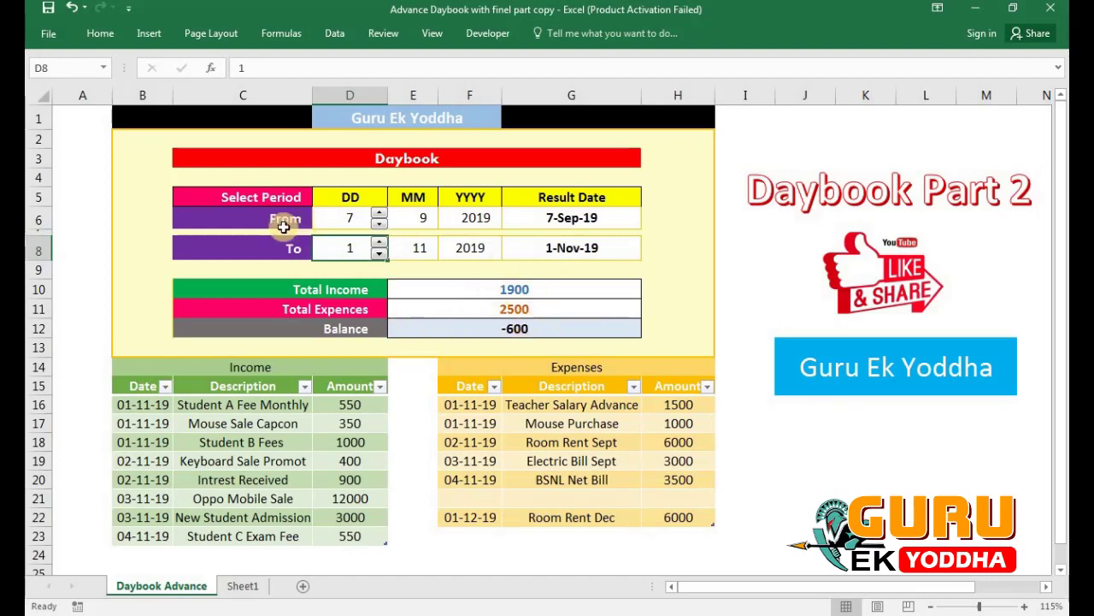
click(381, 212)
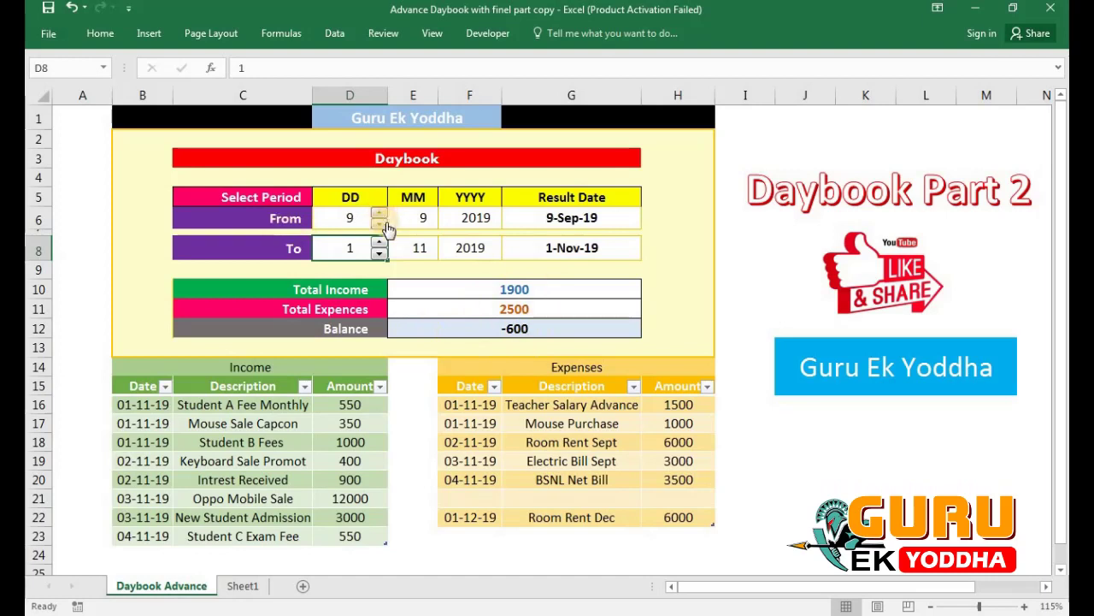
click(413, 219)
click(445, 220)
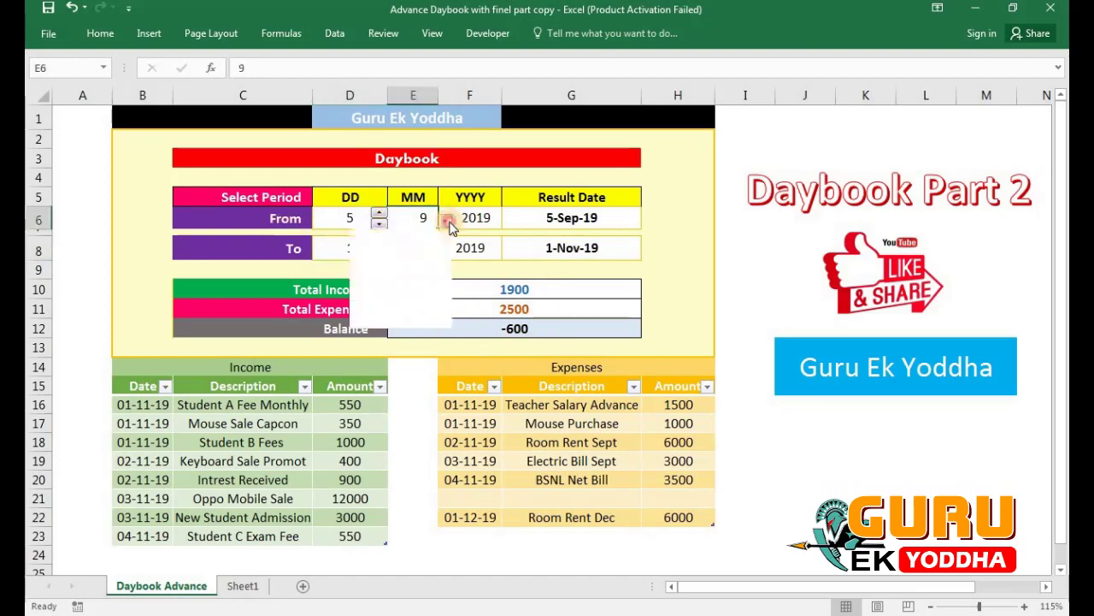
click(420, 276)
click(446, 220)
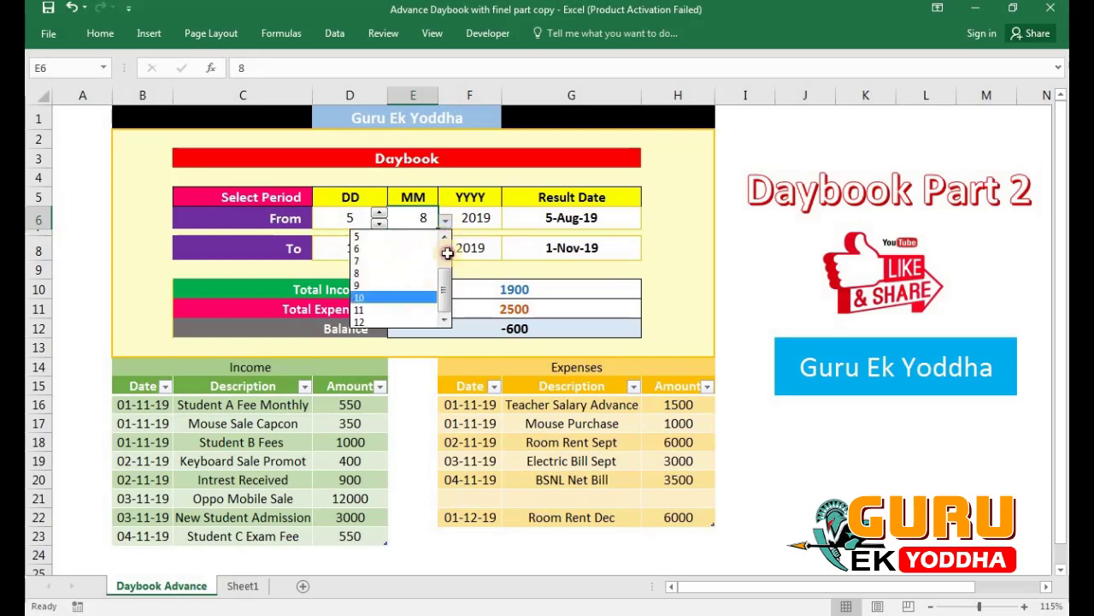
click(420, 293)
Set the From date's year to 2020
click(488, 218)
click(509, 221)
click(466, 273)
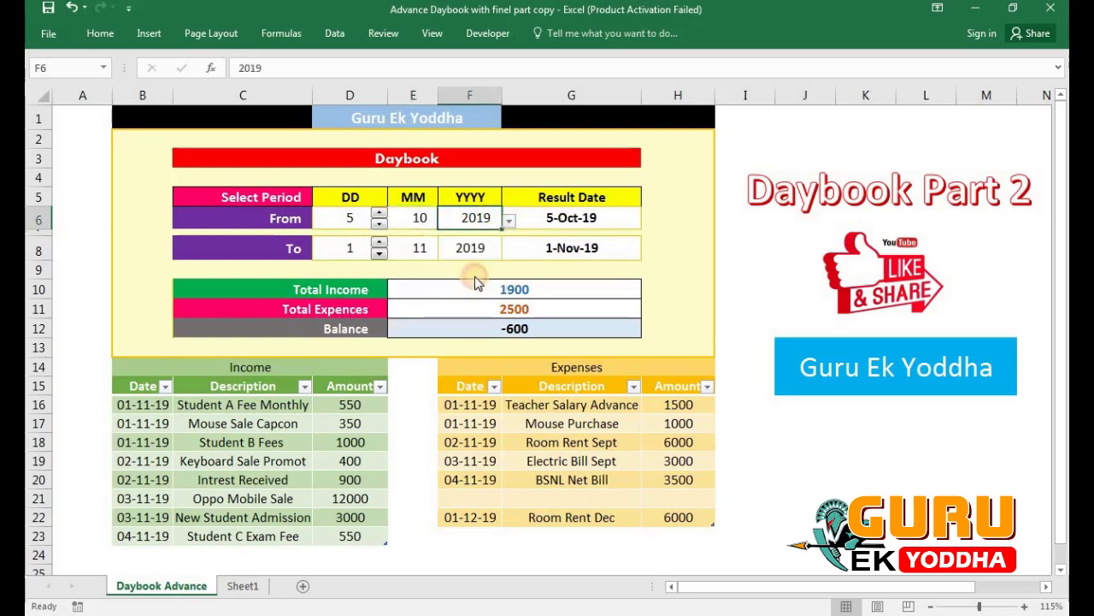
click(508, 220)
click(466, 273)
Choose 2019 as the To date's year and 7 as its month
click(481, 244)
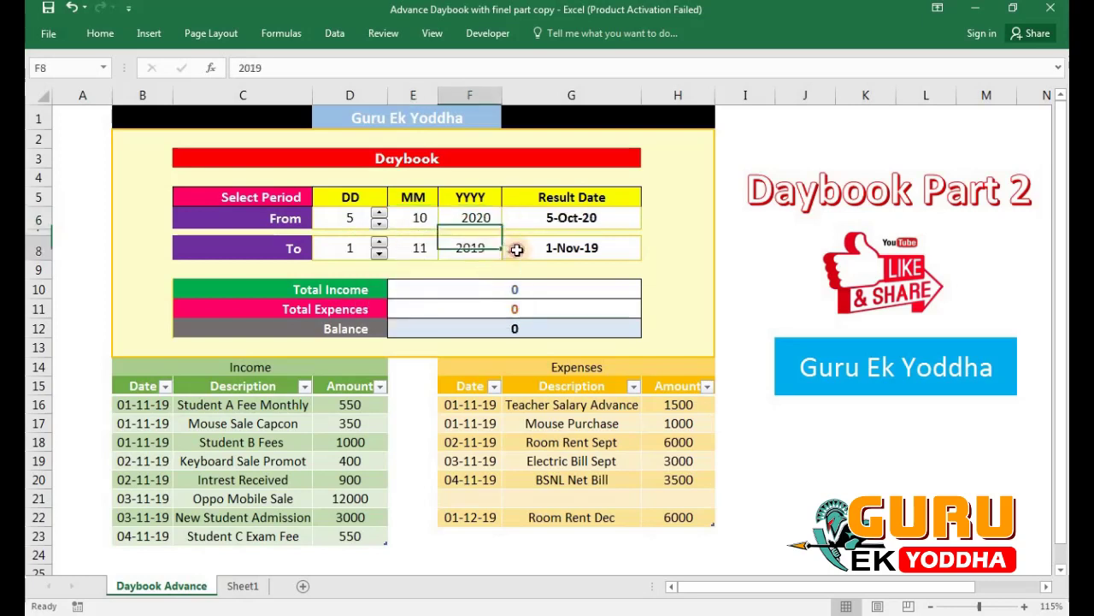
click(516, 251)
click(489, 245)
click(508, 251)
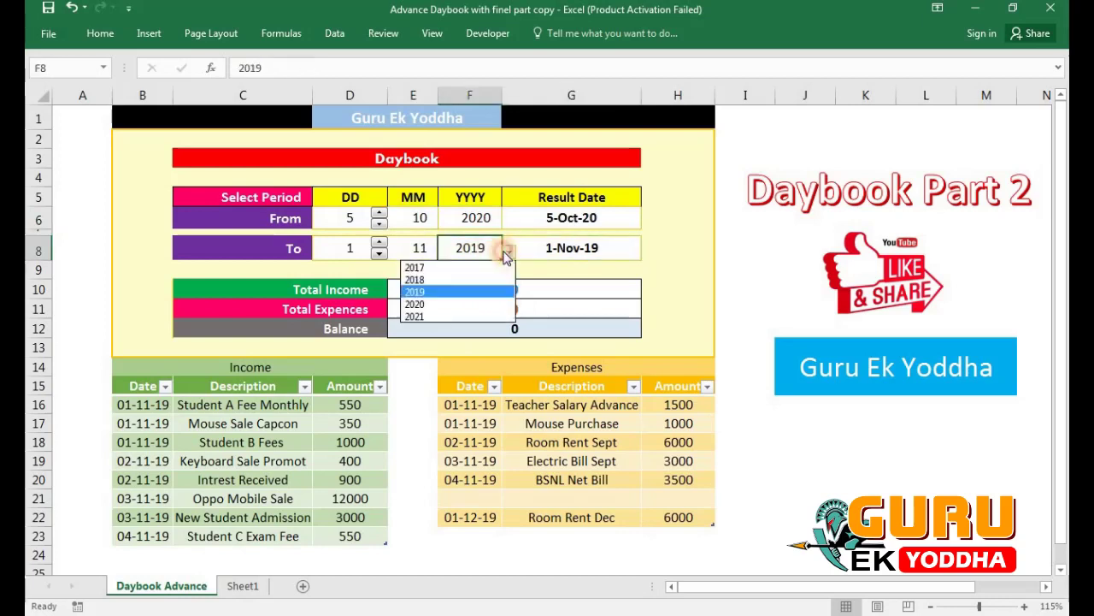
click(466, 290)
click(417, 247)
click(446, 251)
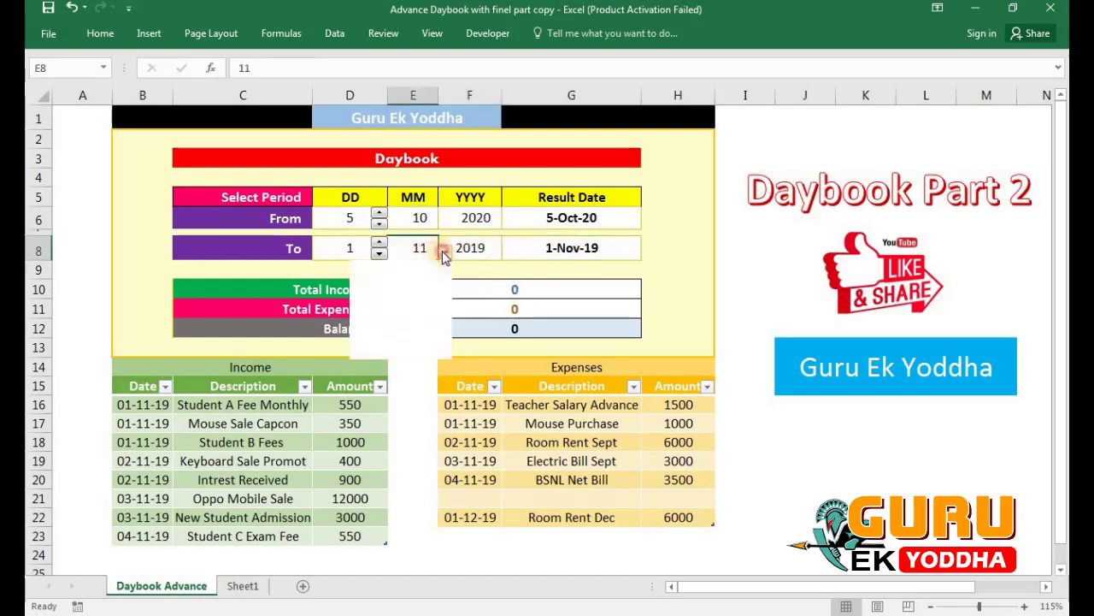
click(410, 291)
Set the To date's day to 4
click(362, 262)
key(Up)
text(4)
key(Return)
key(Up)
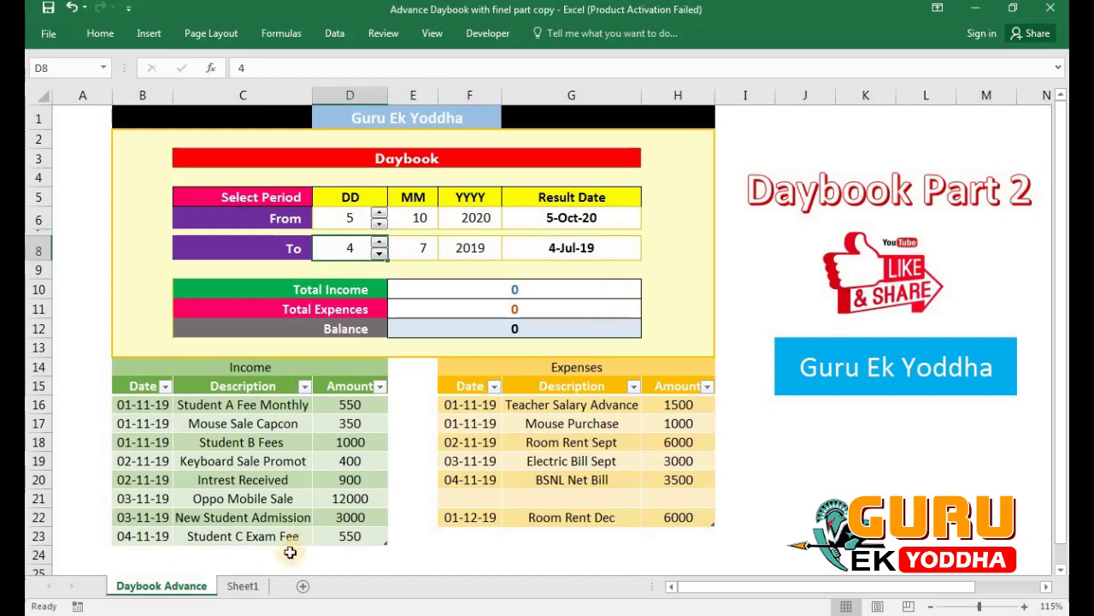
Open Sheet1 and examine its empty day, month, year and Result Date cells in the From and To rows
click(240, 585)
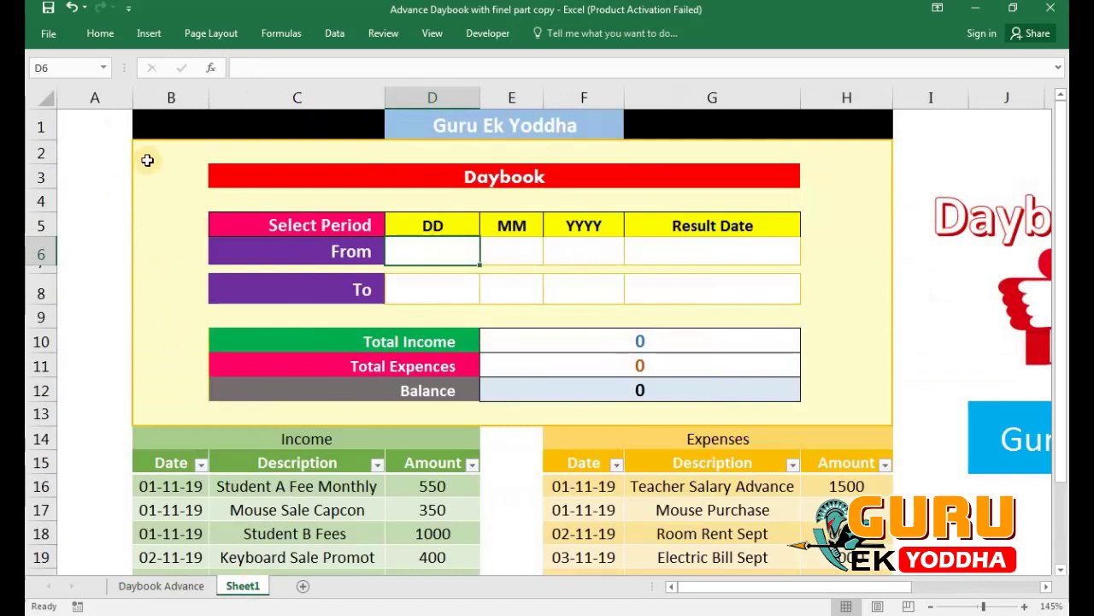
click(380, 249)
click(598, 251)
click(769, 289)
click(458, 287)
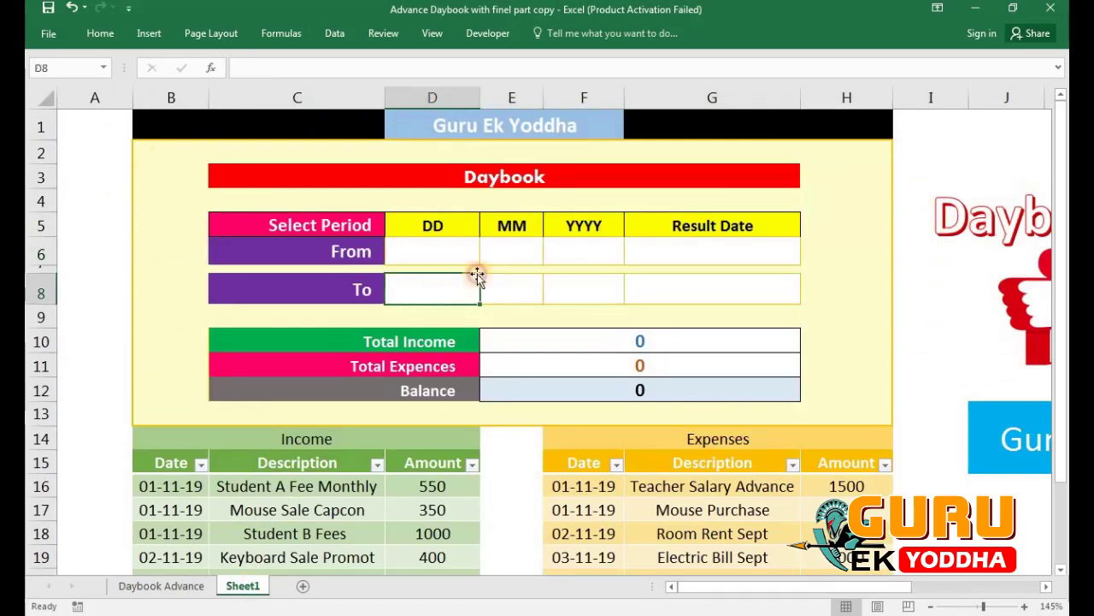
click(469, 236)
click(509, 236)
click(587, 232)
click(692, 257)
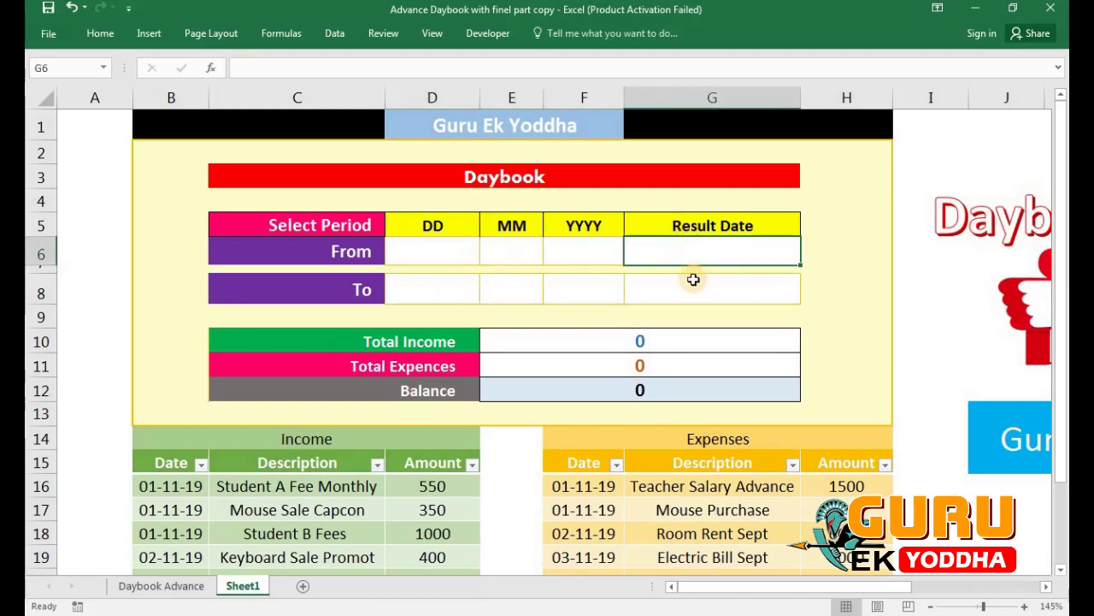
click(459, 253)
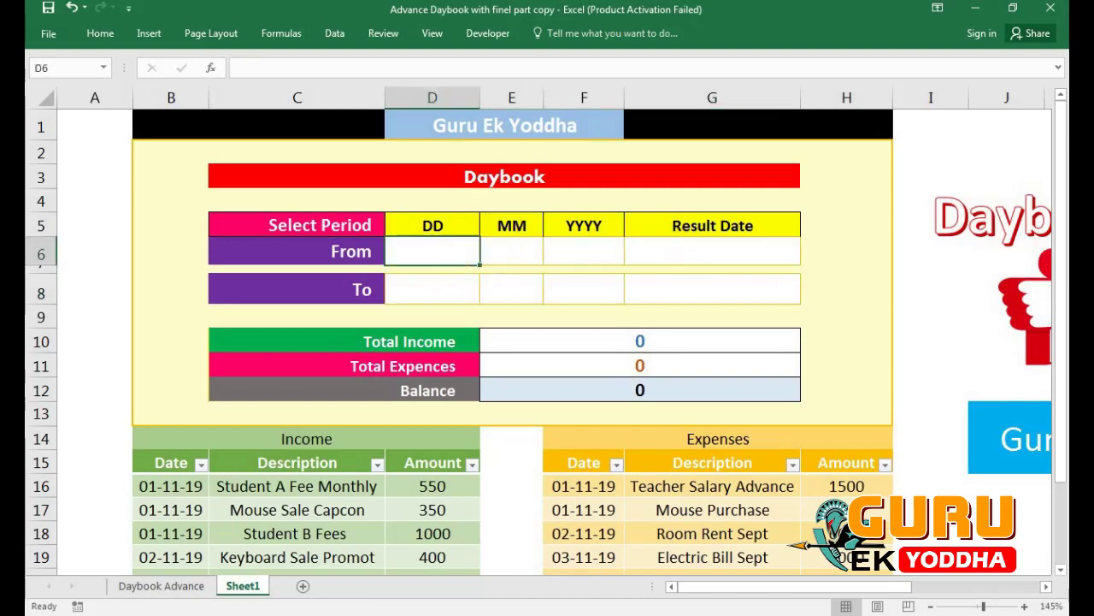
Set the From date's day to 1 on the Daybook Advance sheet and return to Sheet1
click(154, 585)
click(342, 217)
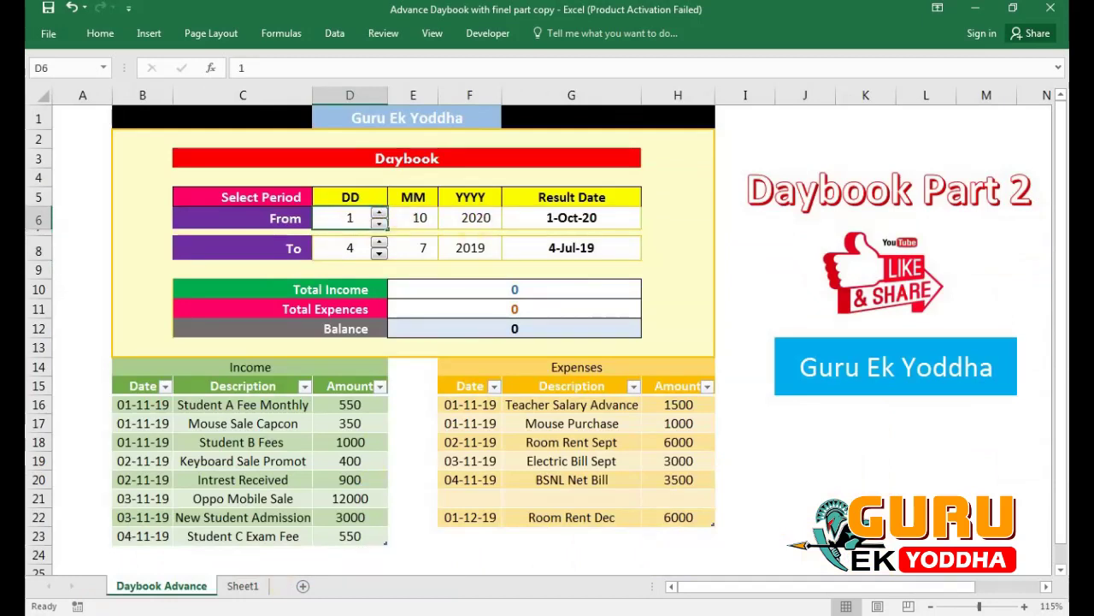
click(242, 586)
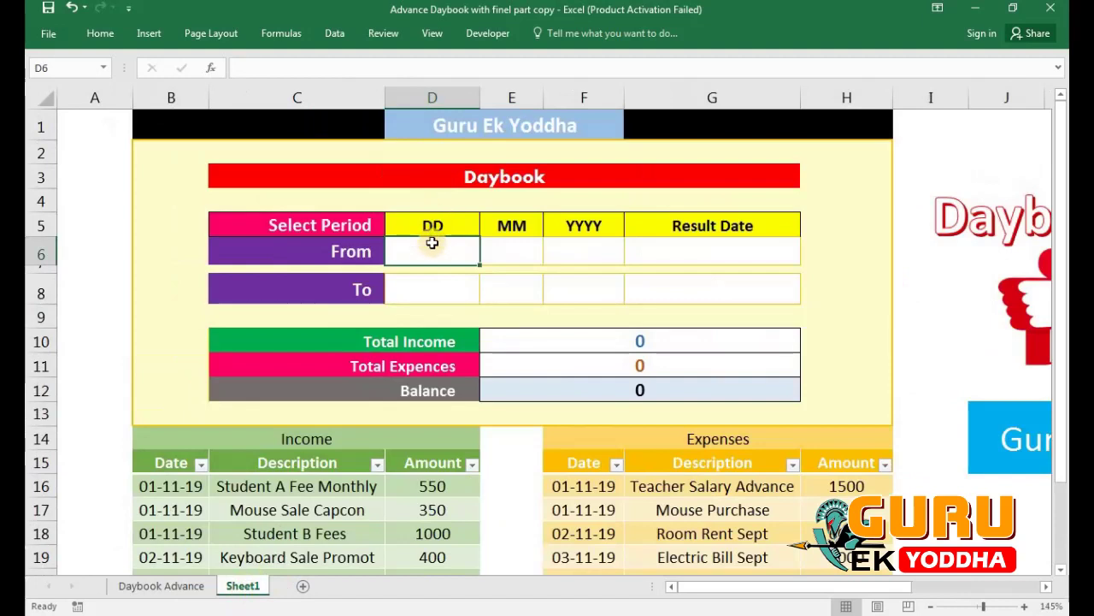
Compare the finished date selectors on Daybook Advance with the blank From and To date cells on Sheet1
click(161, 587)
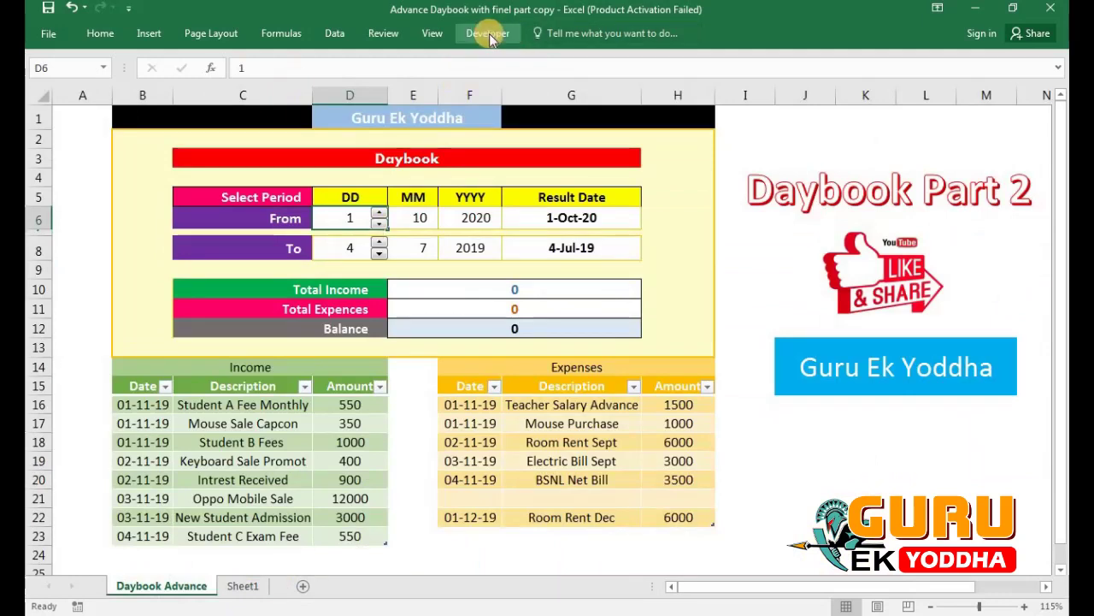
click(248, 587)
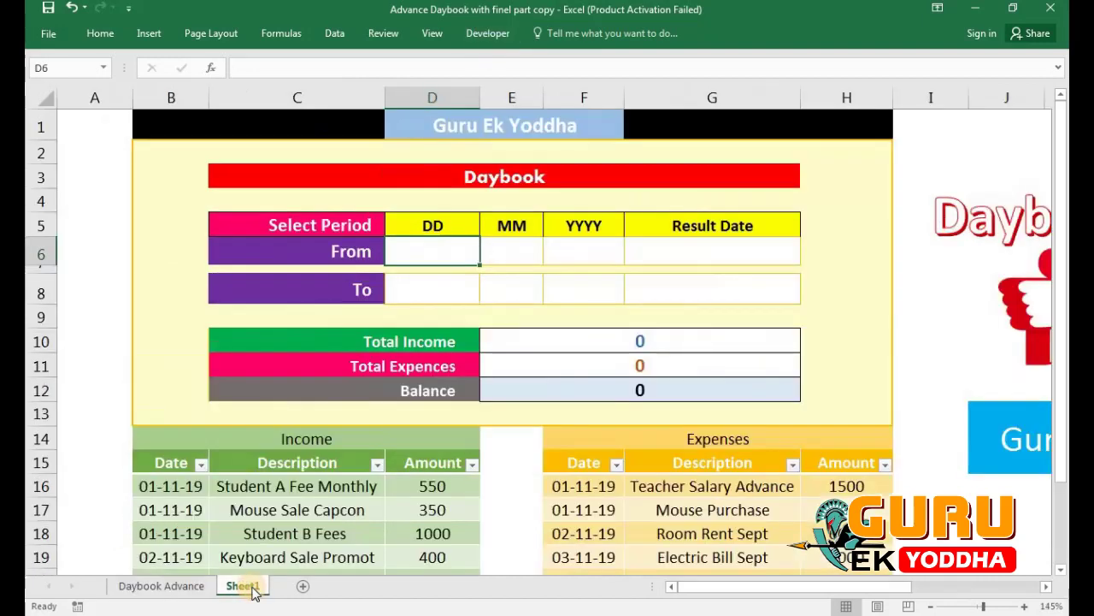
click(511, 250)
click(584, 250)
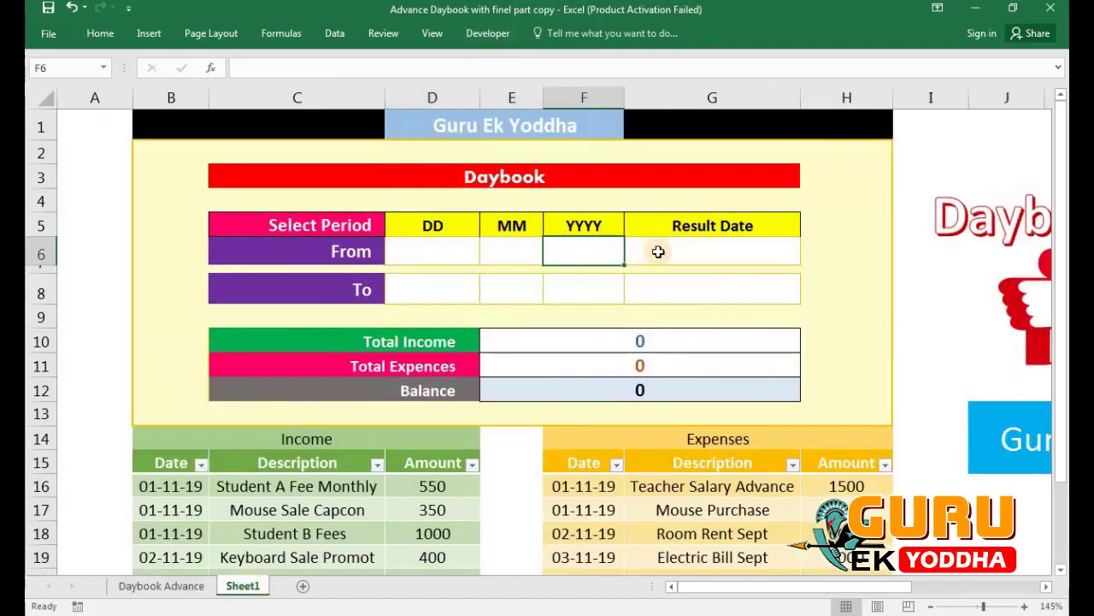
click(537, 294)
click(560, 293)
click(443, 255)
click(445, 286)
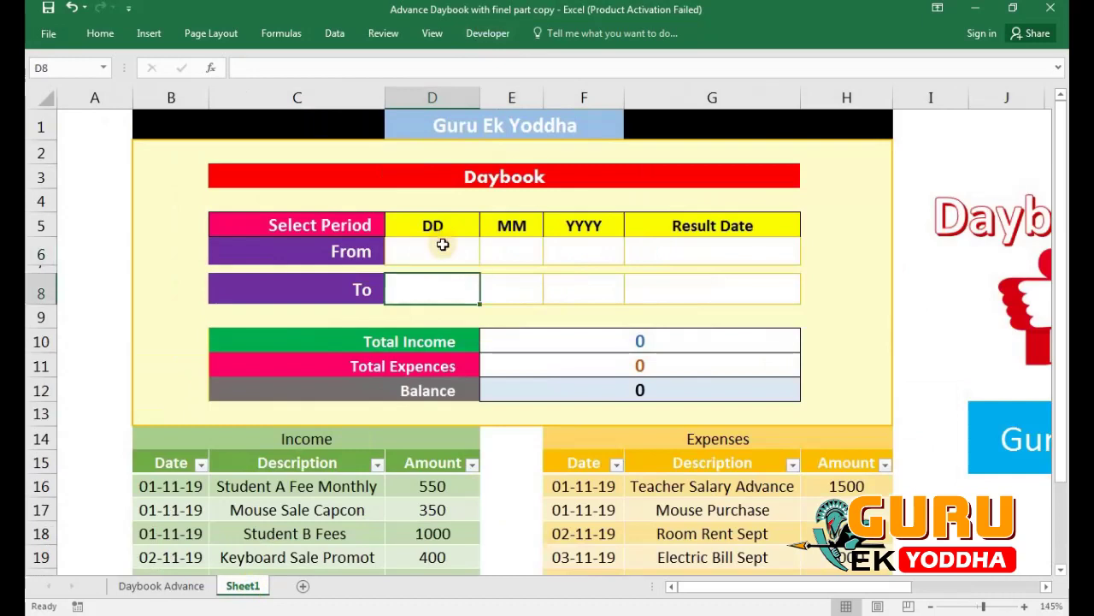
click(436, 250)
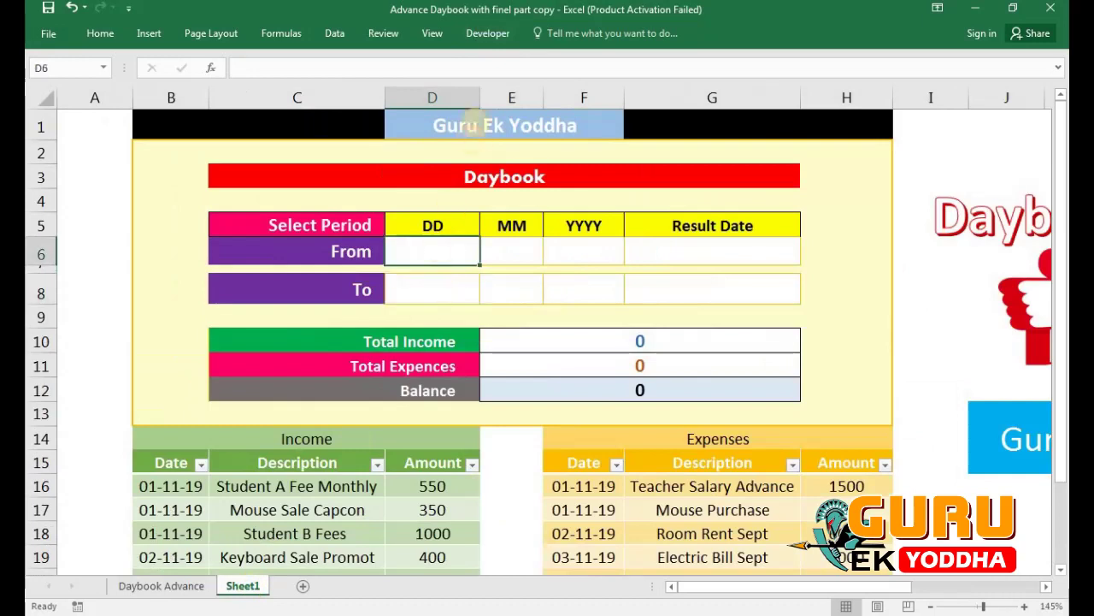
Hide the Developer tab through the ribbon customization options
click(488, 34)
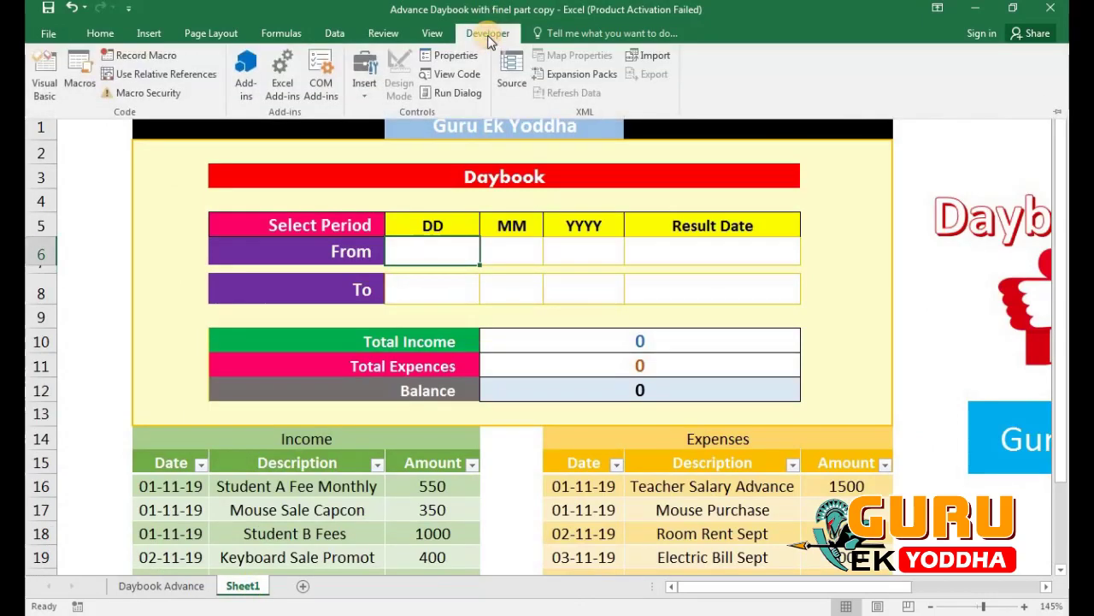
click(47, 34)
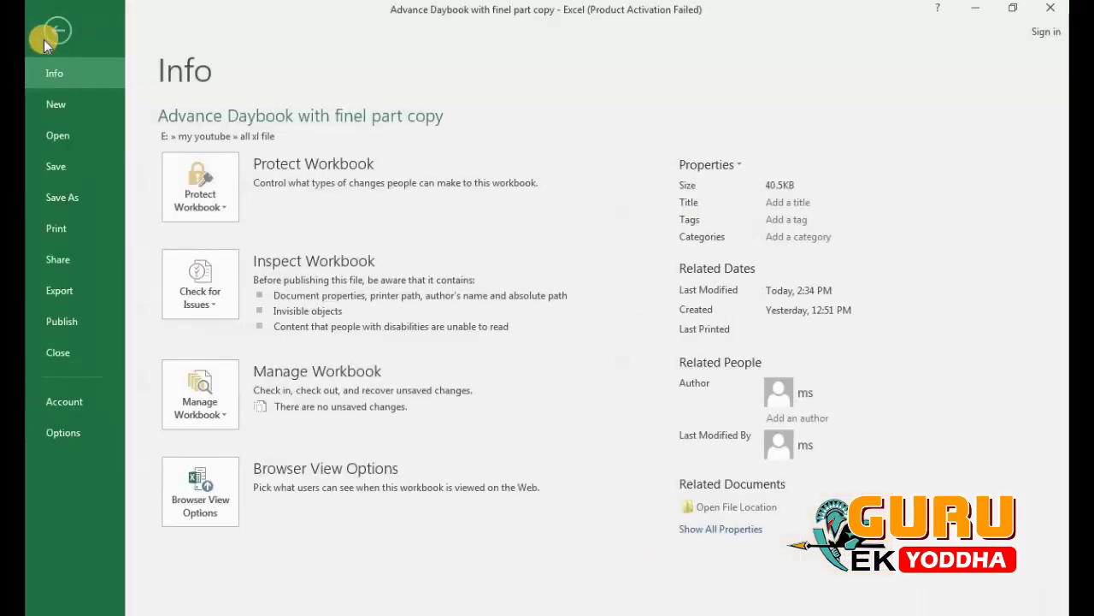
click(58, 436)
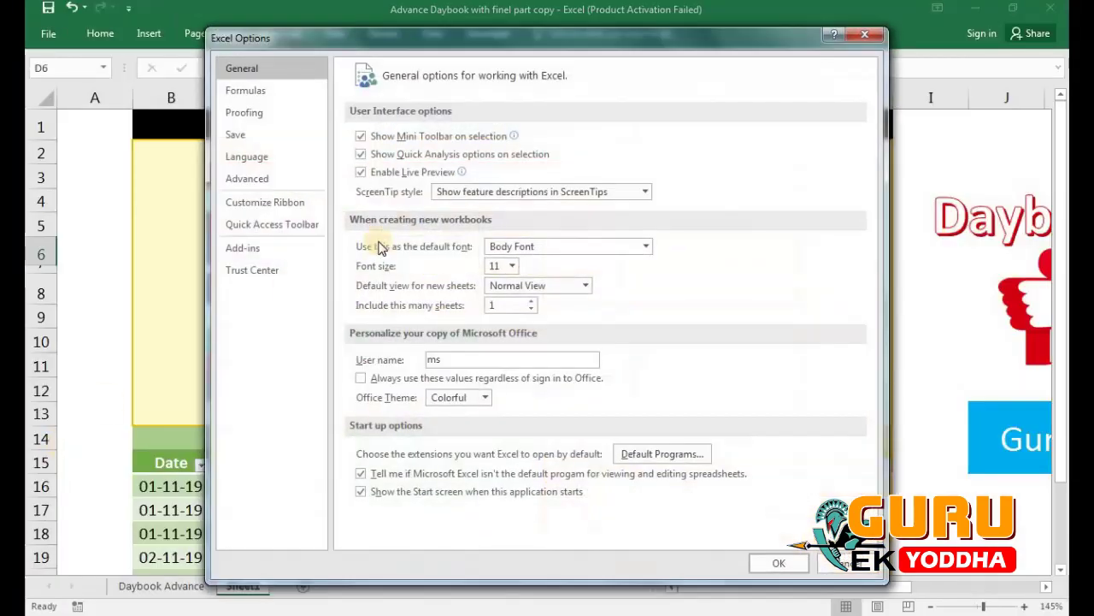
click(244, 202)
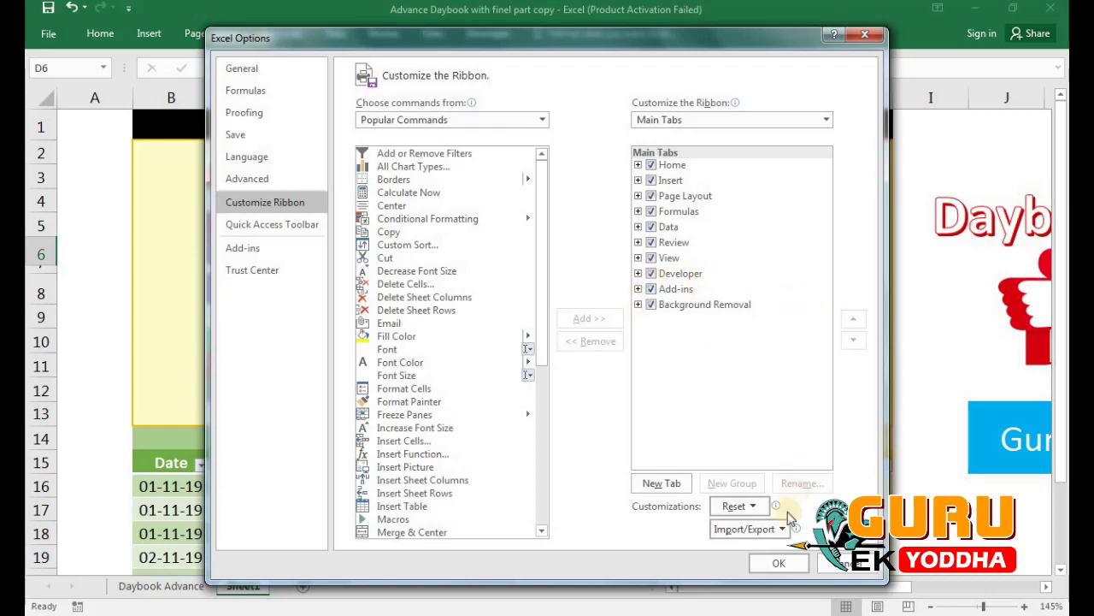
click(651, 273)
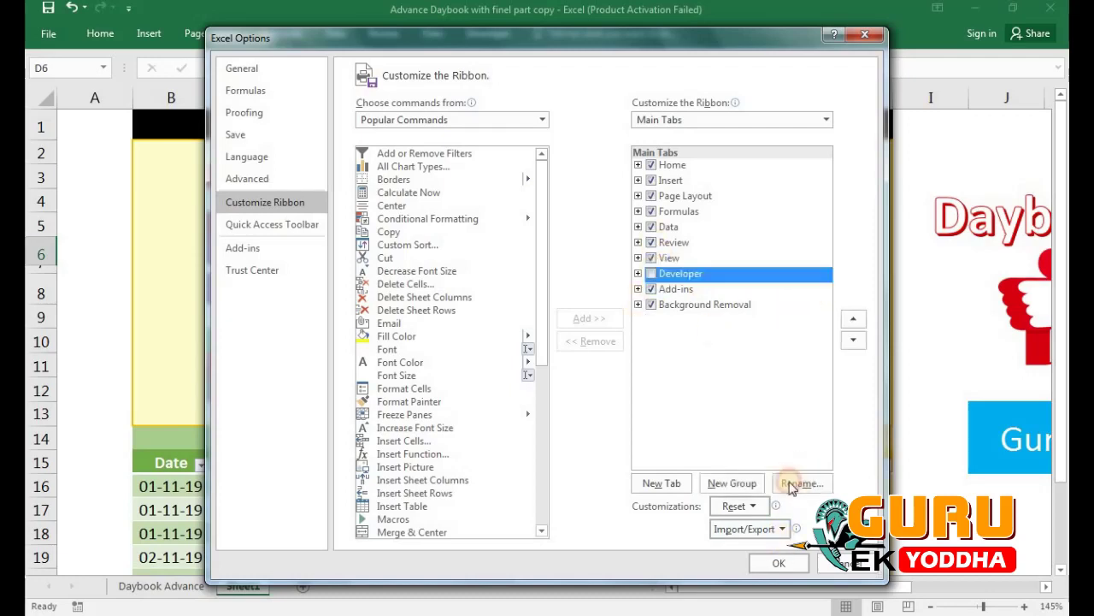
click(779, 562)
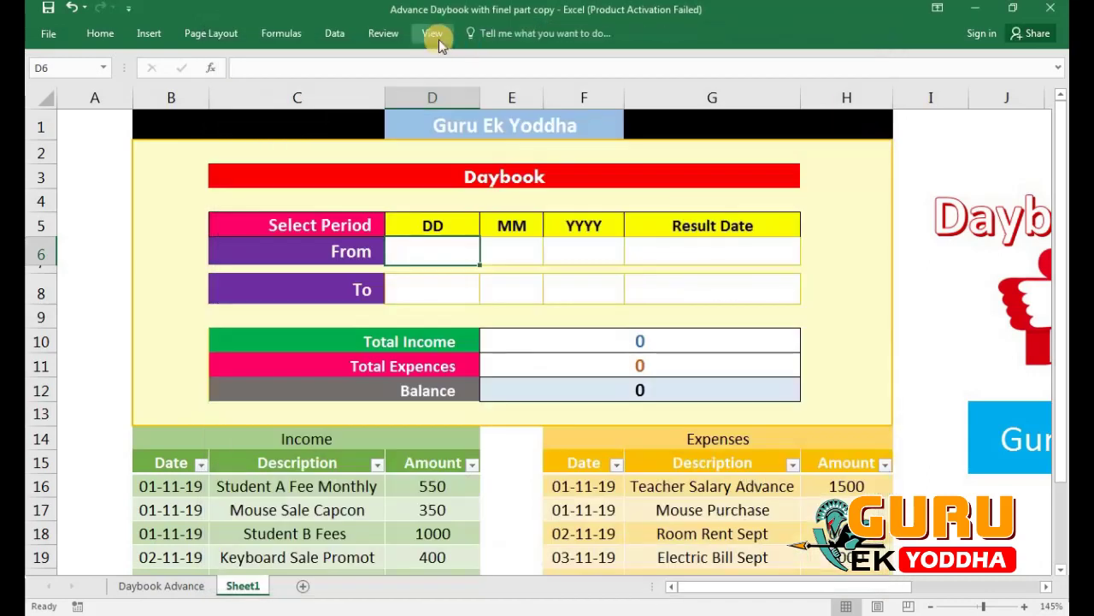
Enable the Developer tab among the main tabs in the ribbon customization options
click(48, 33)
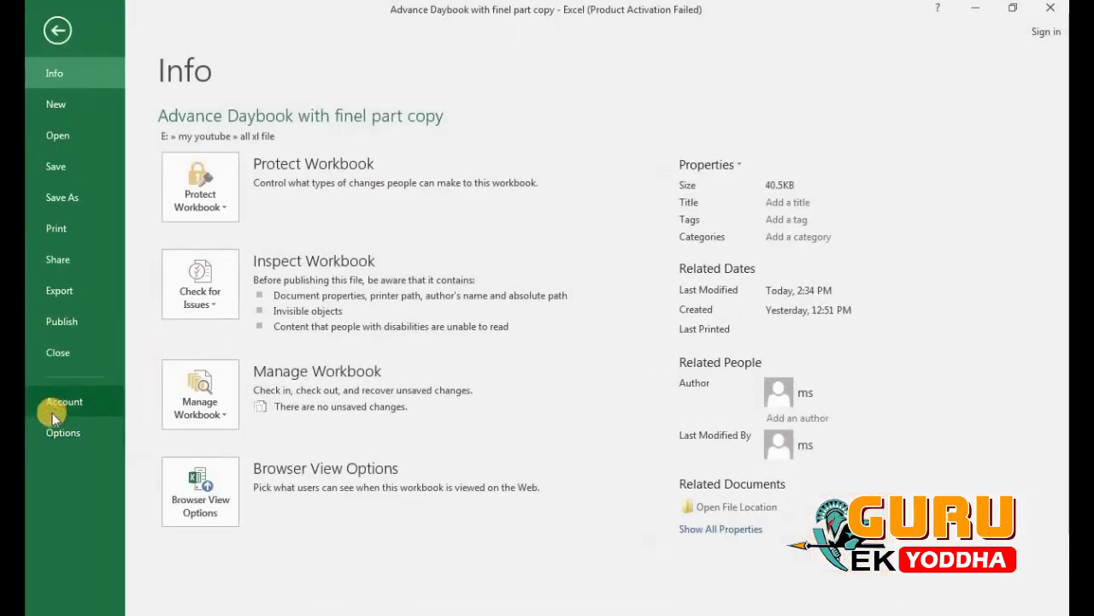
click(60, 427)
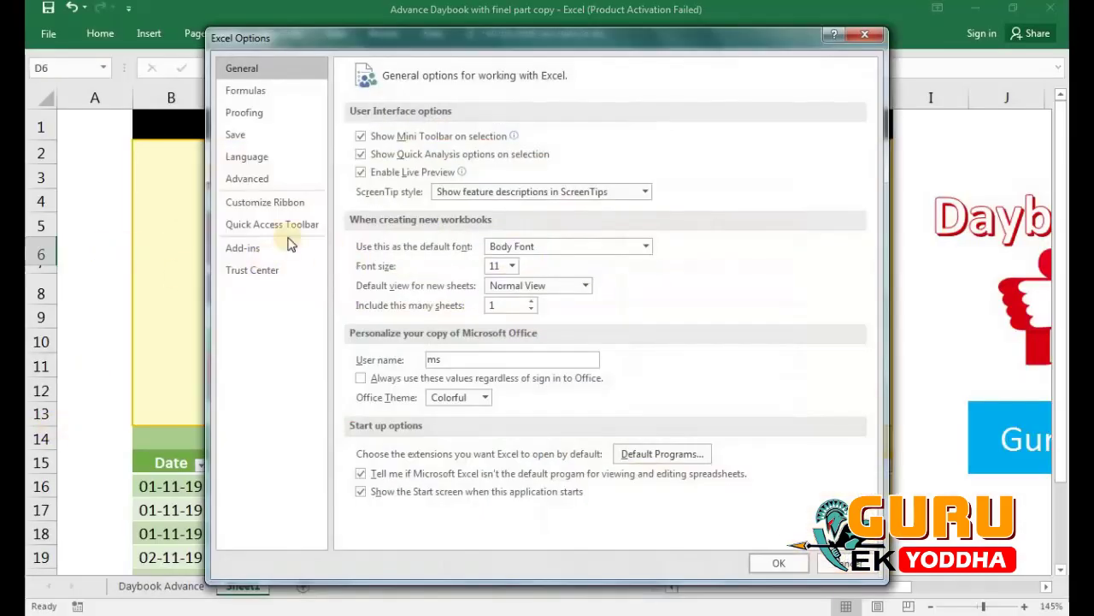
click(241, 202)
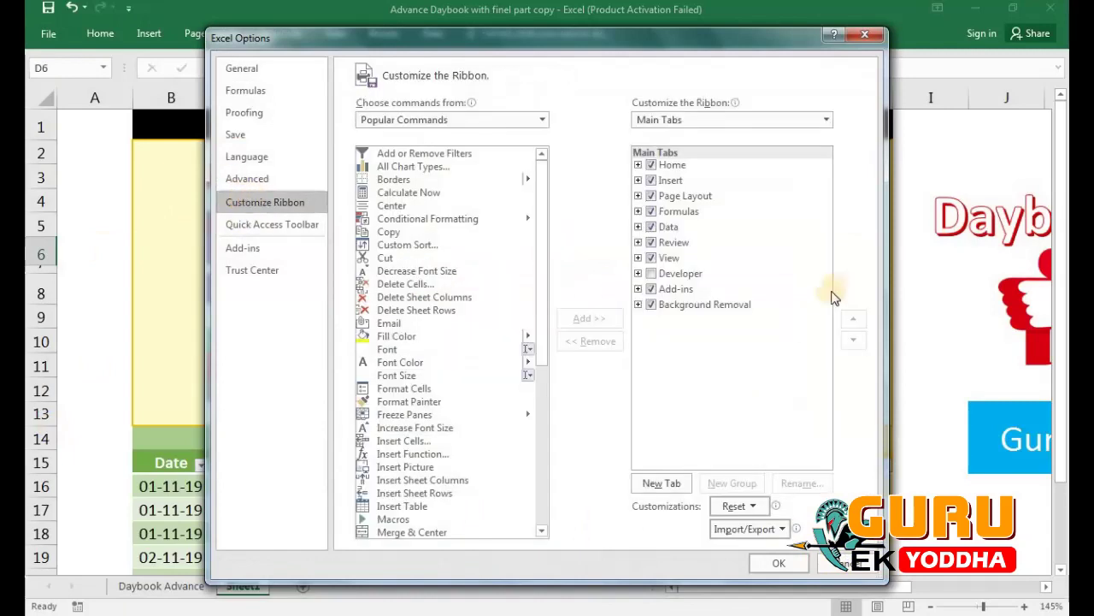
click(651, 274)
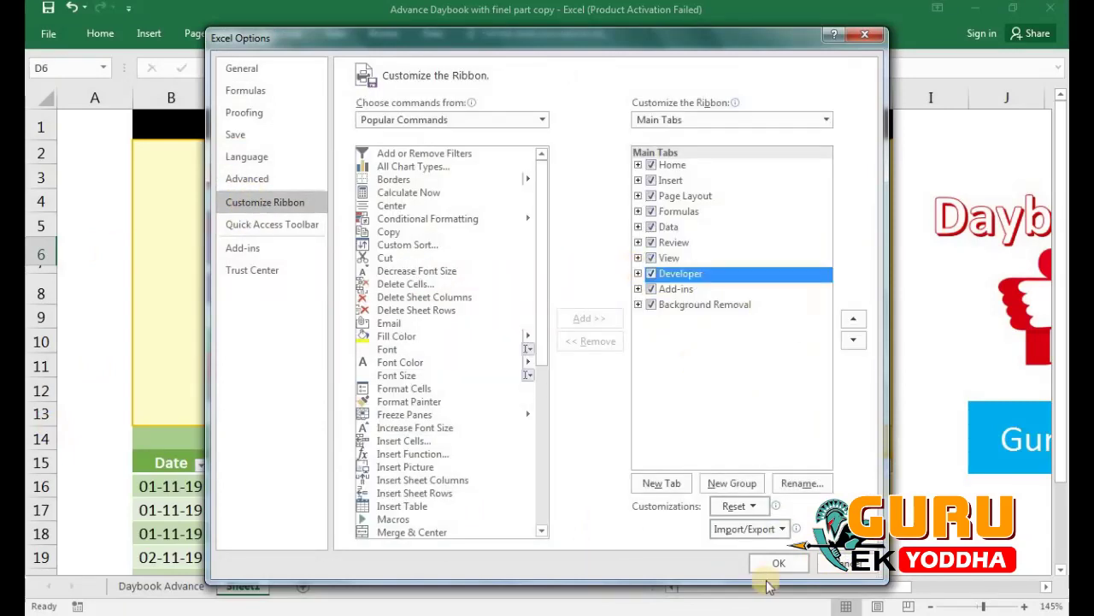
click(776, 561)
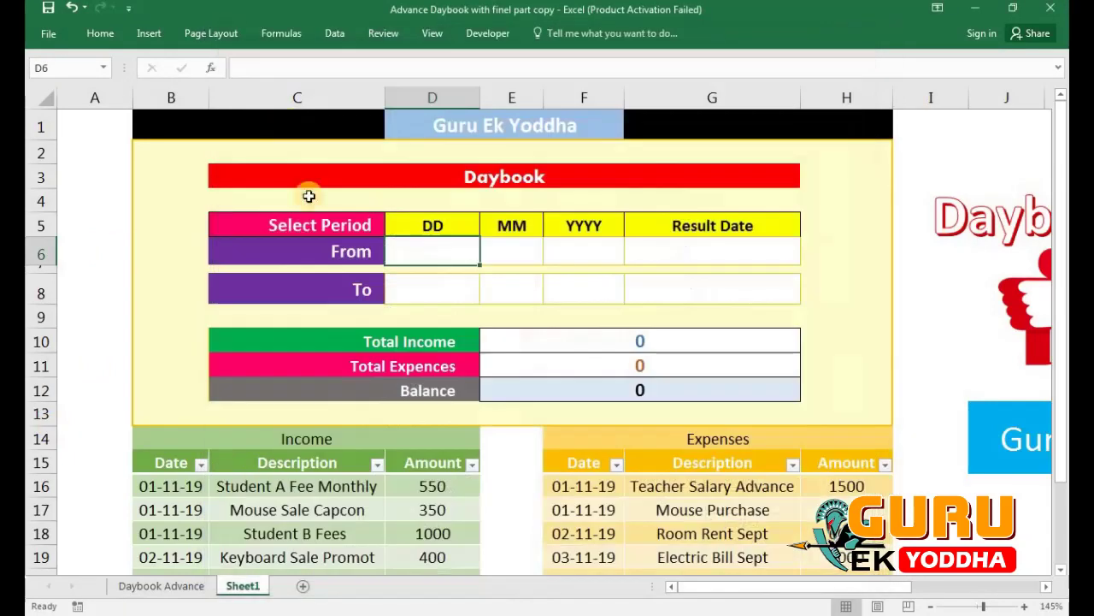
Insert a spin button form control at the right end of the From row's DD cell, D6, on Sheet1
click(489, 34)
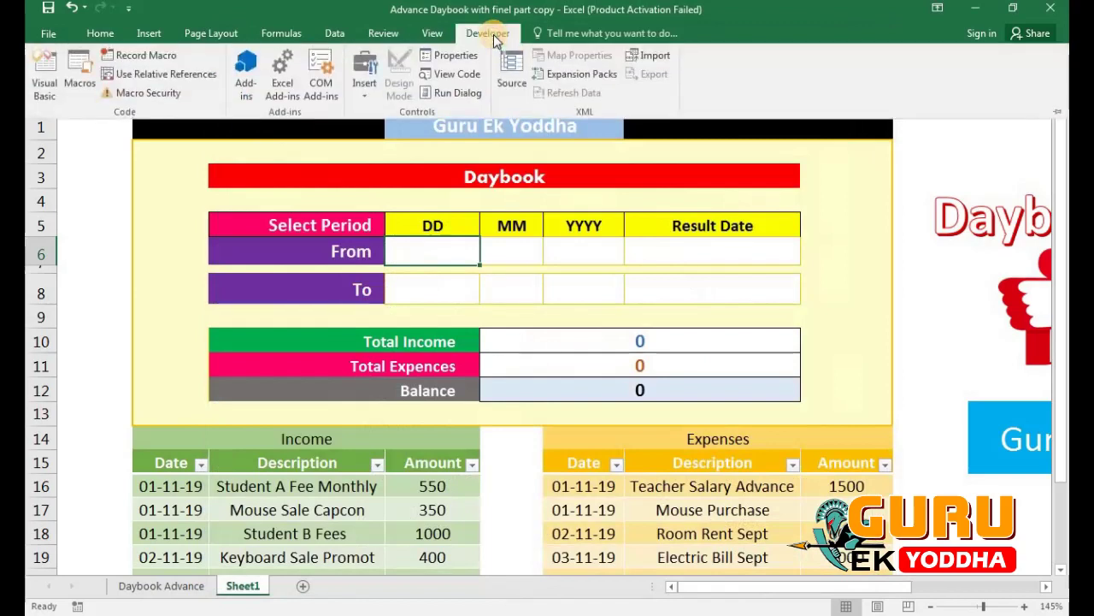
click(360, 95)
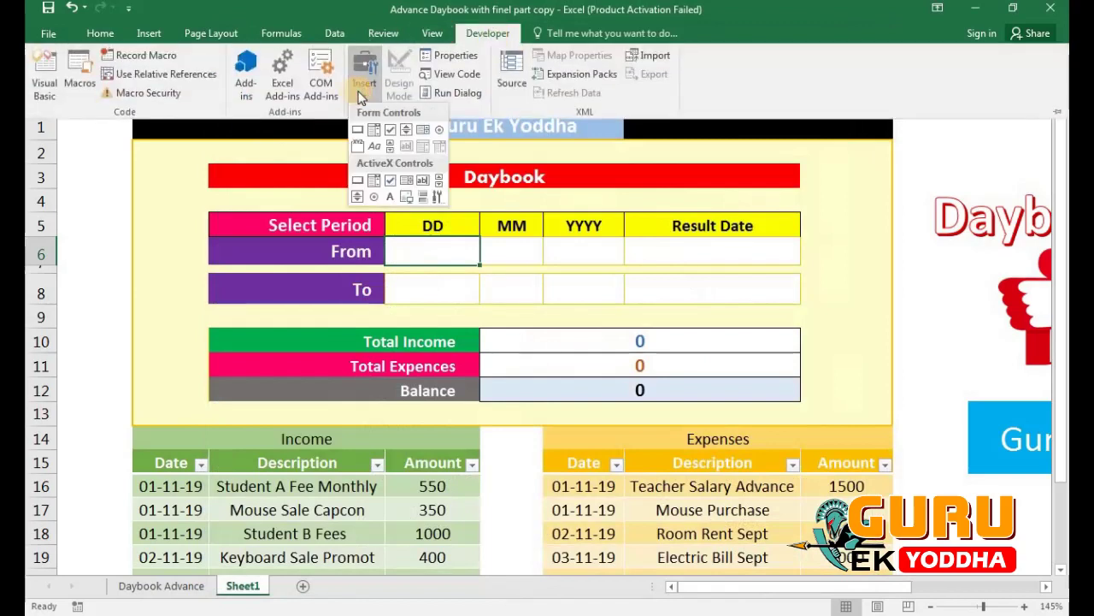
click(406, 131)
drag(455, 239, 477, 263)
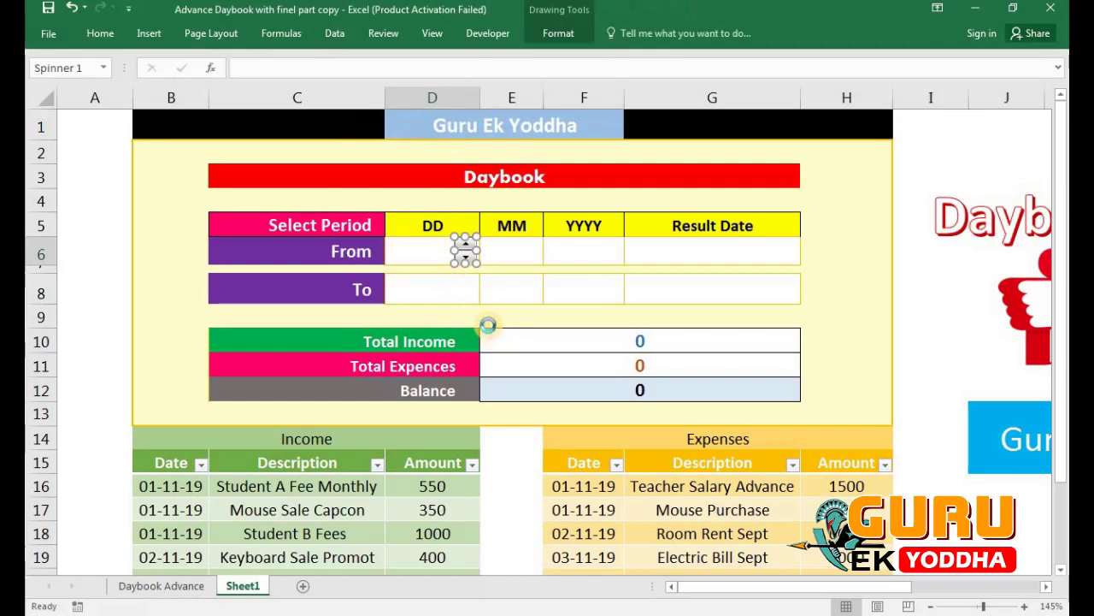
ctrl+scroll(487, 325, up, 9)
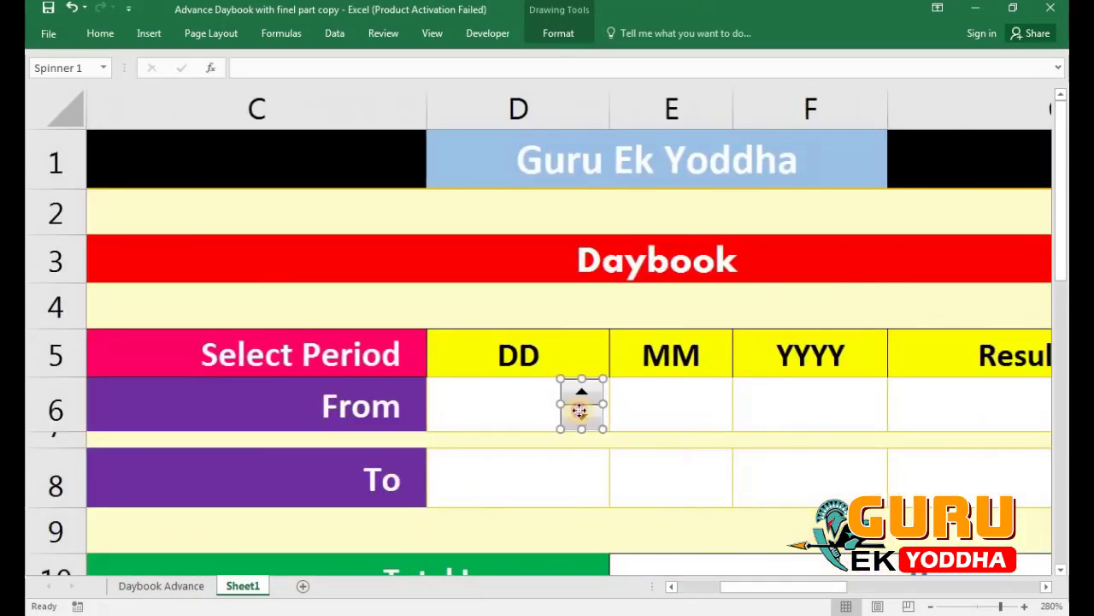
Format the From day's spin button with current value 1, minimum value 1 and maximum value 31
mouse_move(580, 411)
mouse_down()
mouse_move(589, 408)
mouse_move(579, 412)
mouse_up()
right_click(583, 418)
right_click(585, 395)
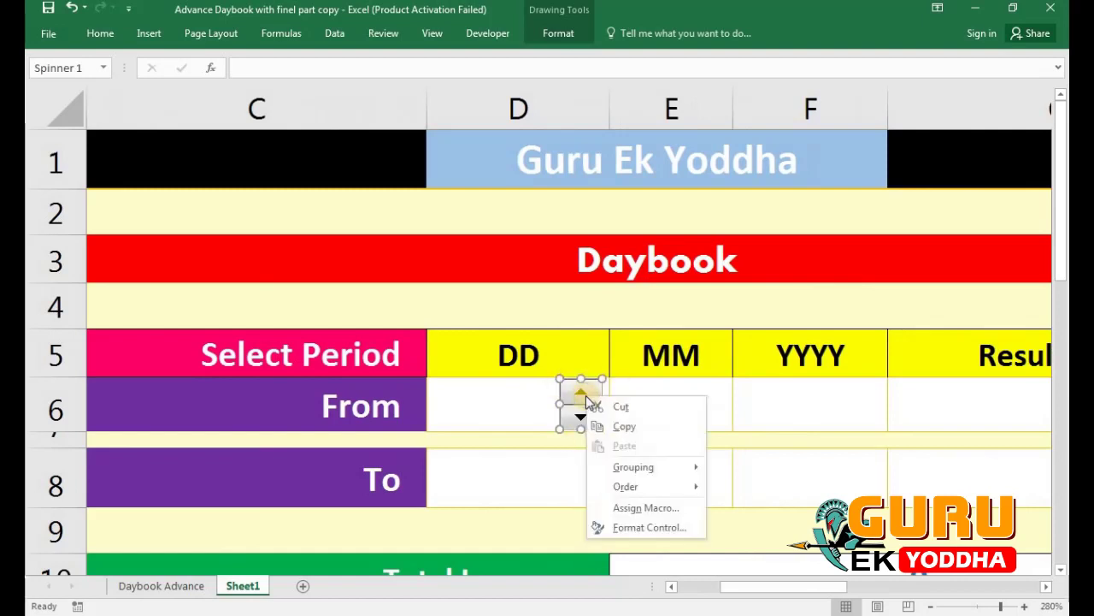
click(626, 523)
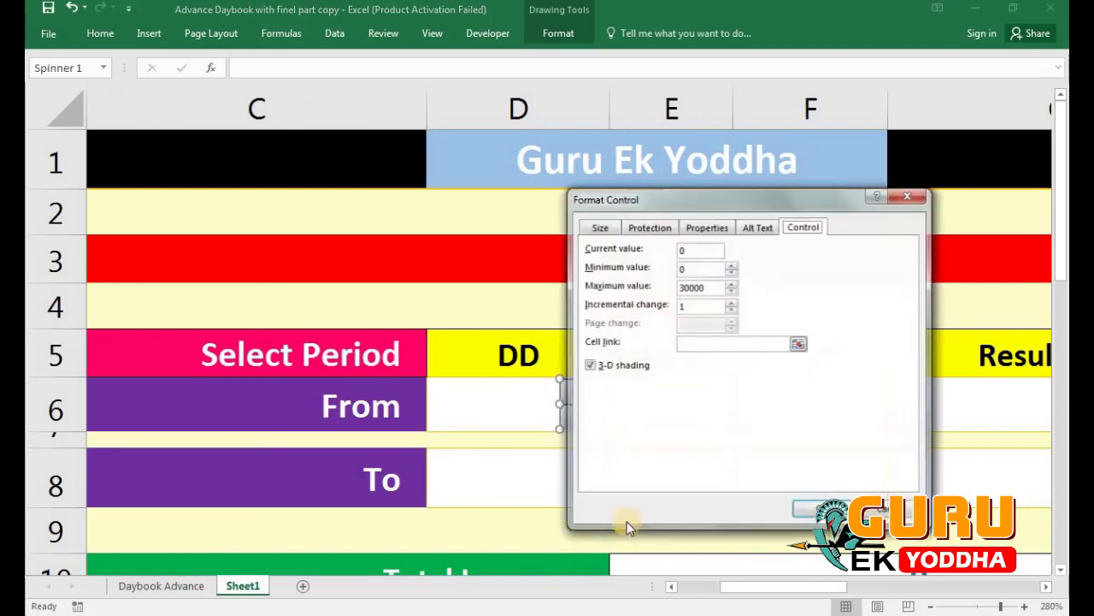
drag(650, 196, 631, 146)
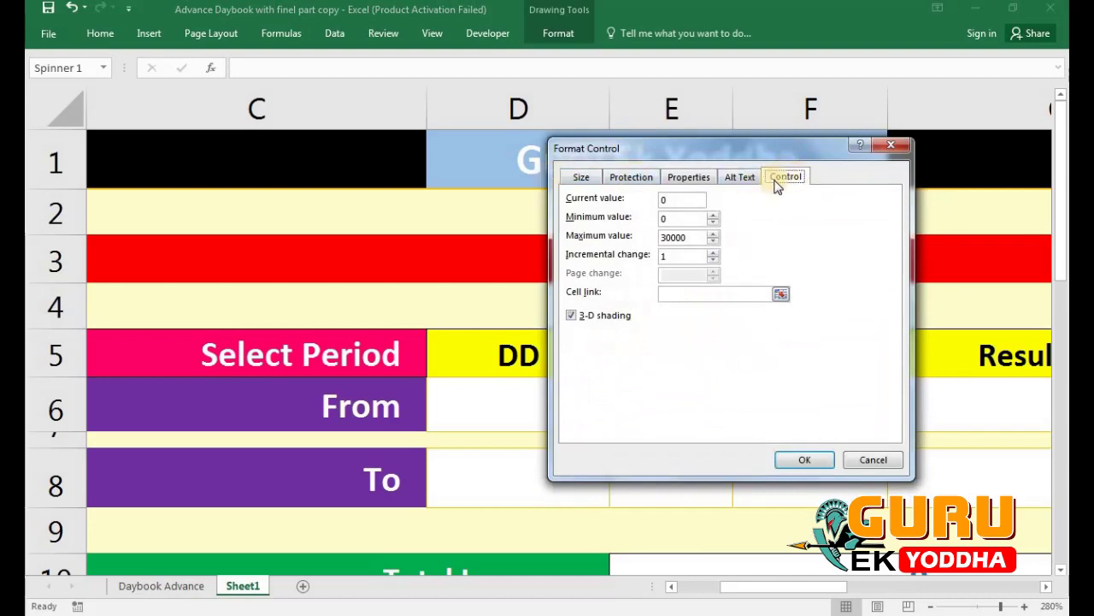
drag(735, 150, 790, 176)
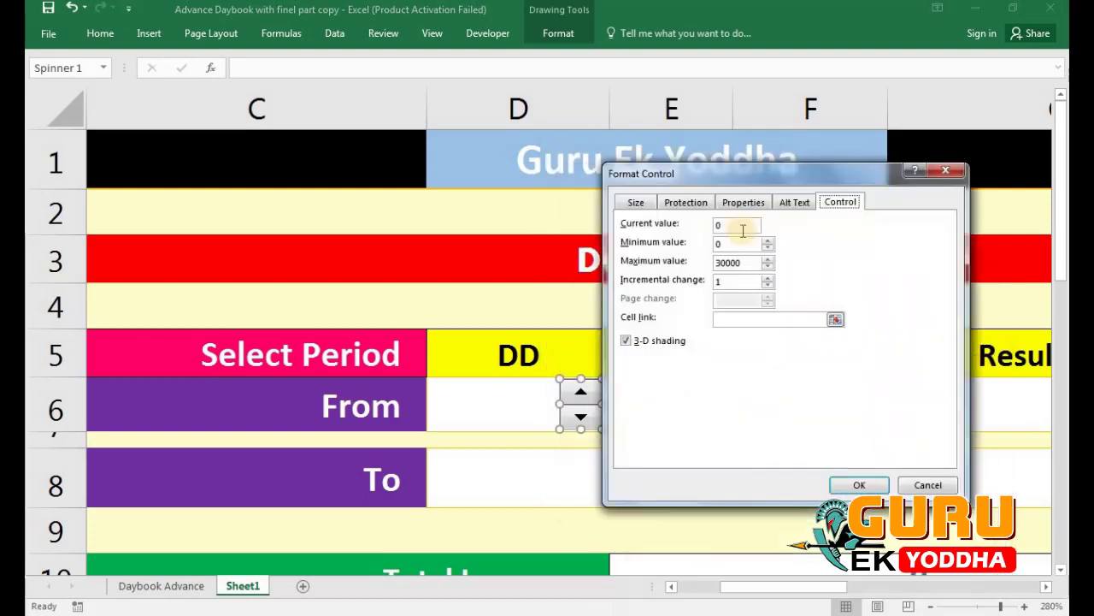
drag(728, 224, 716, 225)
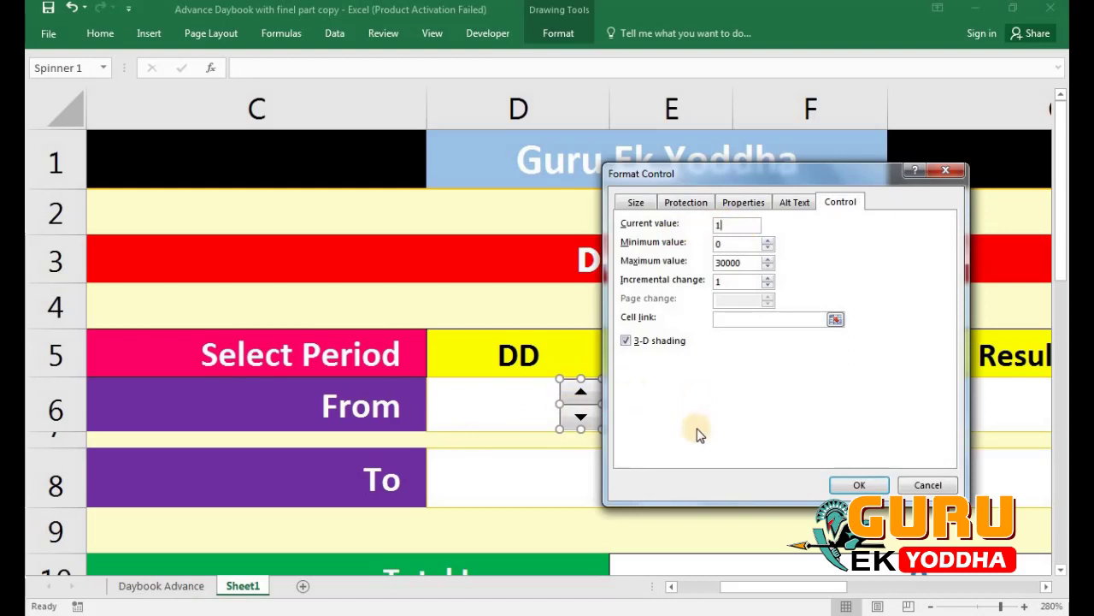
drag(732, 247, 711, 250)
text(1)
drag(744, 263, 691, 269)
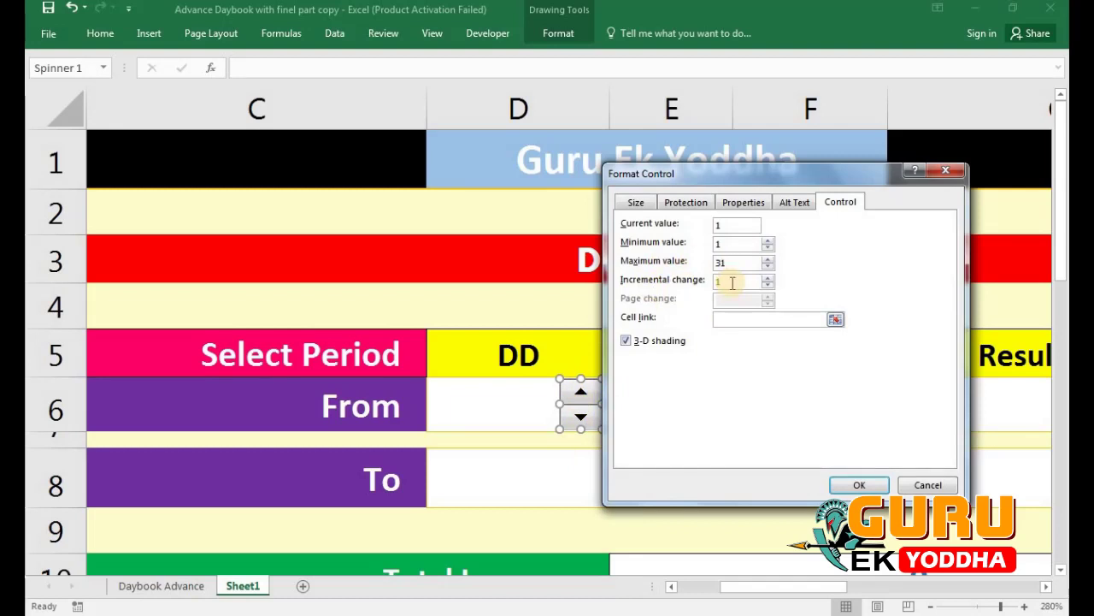
Link the From day's spin button to cell D6 and apply the control settings
click(731, 319)
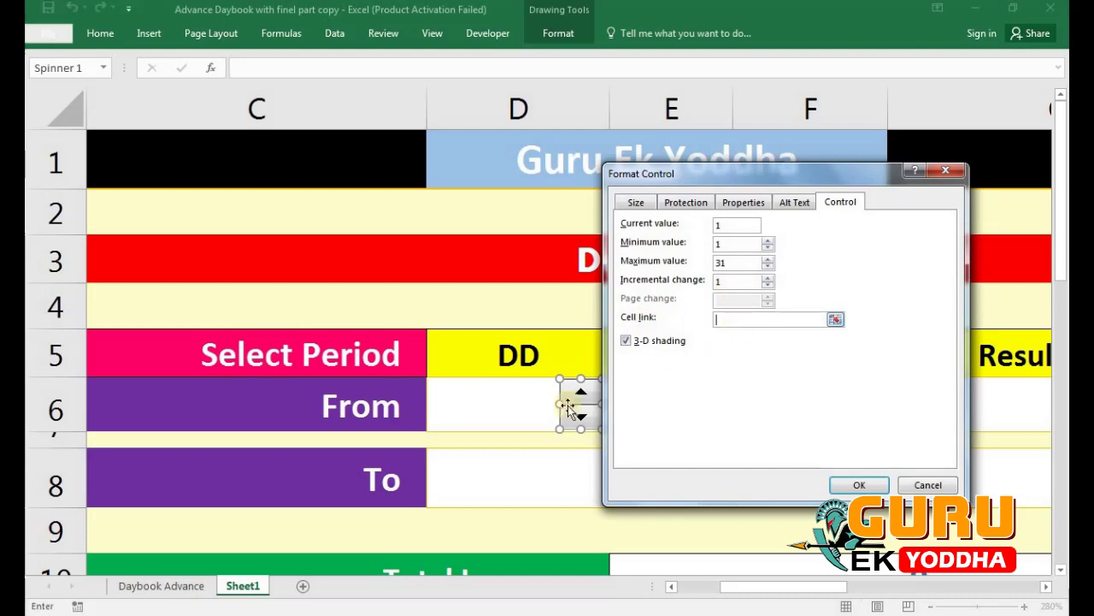
click(495, 417)
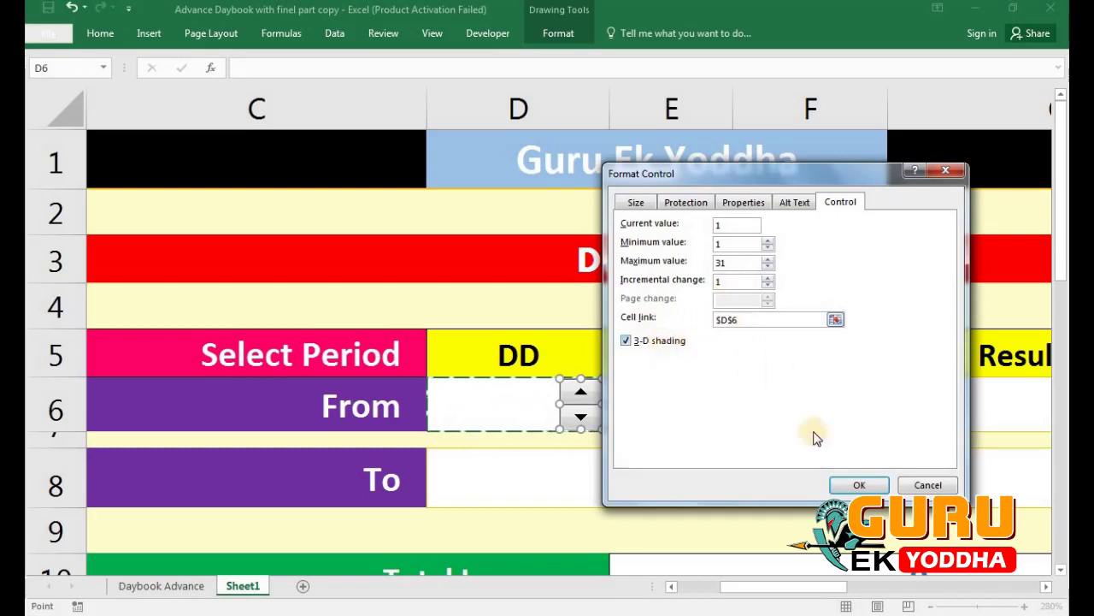
click(870, 489)
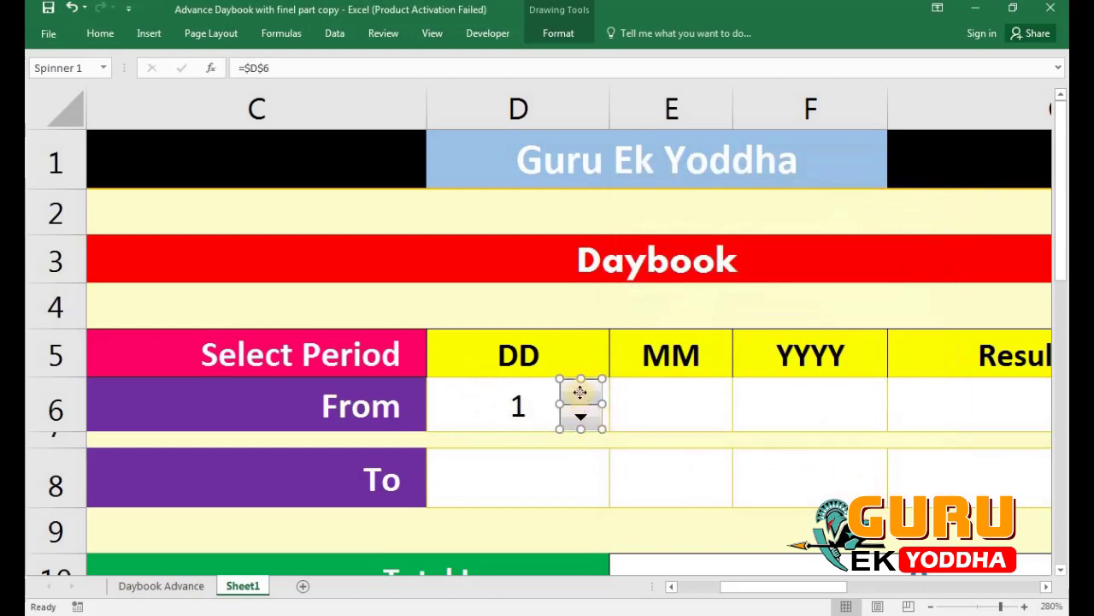
Test the From day's spin button by stepping D6 up and down repeatedly, ending at 9
click(701, 393)
click(581, 395)
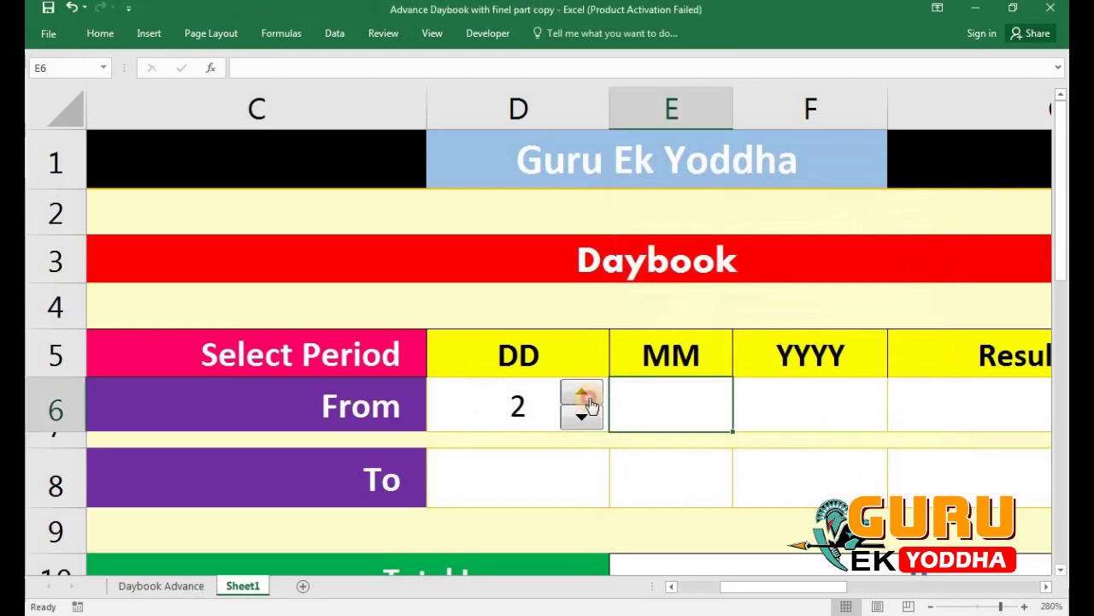
click(586, 395)
click(585, 396)
click(586, 419)
click(587, 419)
click(586, 419)
click(586, 397)
click(590, 399)
click(590, 398)
click(590, 398)
click(590, 398)
click(590, 399)
double_click(586, 419)
double_click(587, 419)
double_click(585, 421)
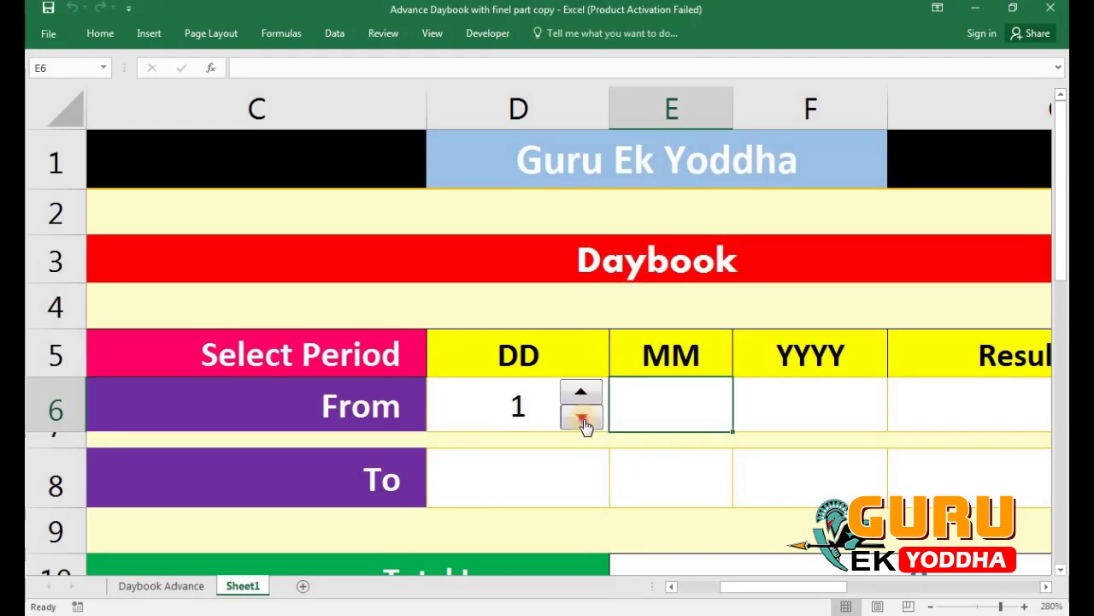
click(582, 391)
double_click(581, 392)
double_click(581, 391)
double_click(582, 391)
click(581, 391)
Enter 30 in the From day cell D6 and test its upper limit of 31 with the spin button
click(533, 405)
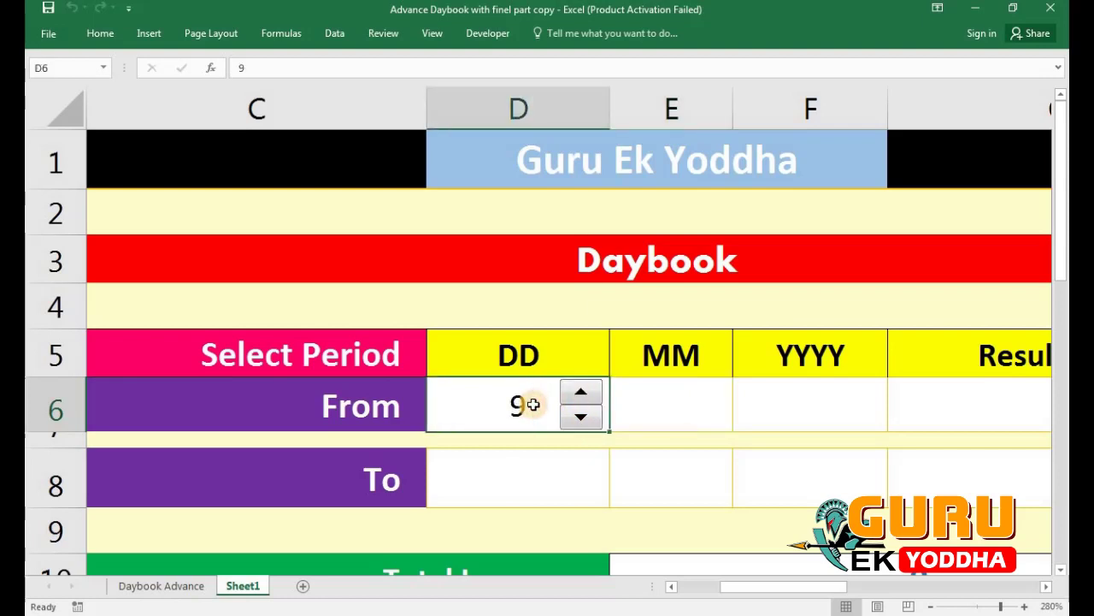
text(30)
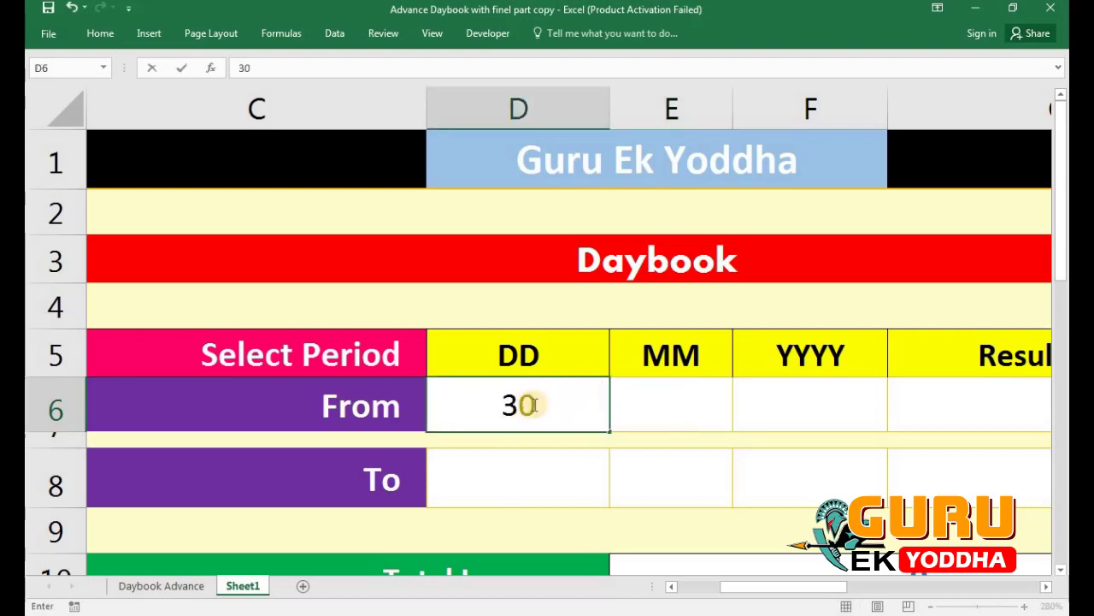
key(Return)
click(579, 394)
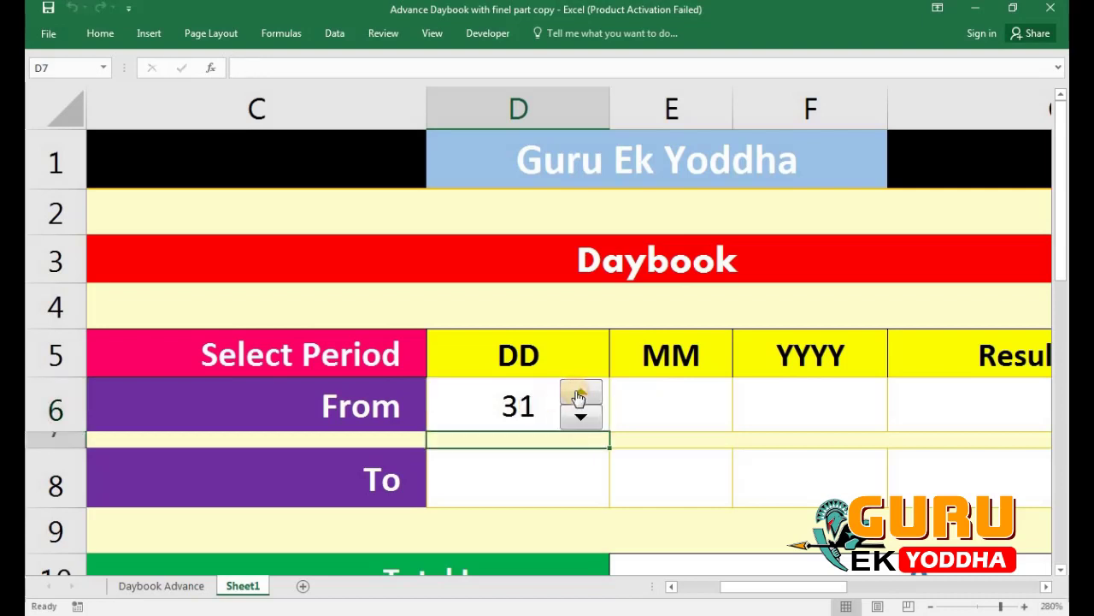
click(581, 415)
click(579, 394)
Enter 25 in the From day cell D6 and raise it to 28 with the spin button
click(508, 408)
text(25)
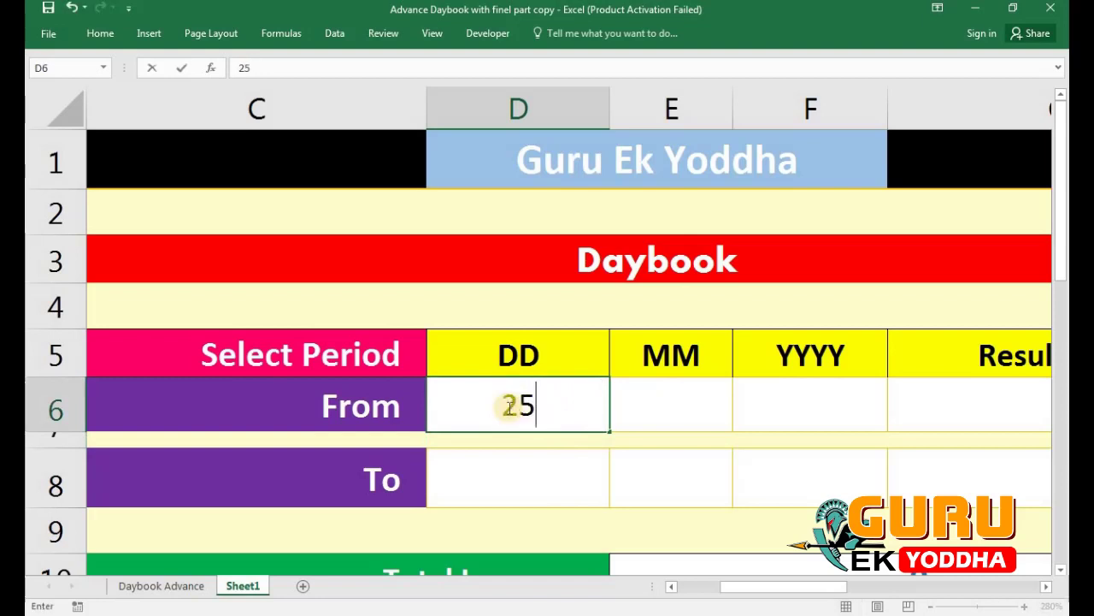
key(Return)
click(581, 396)
click(581, 396)
click(580, 396)
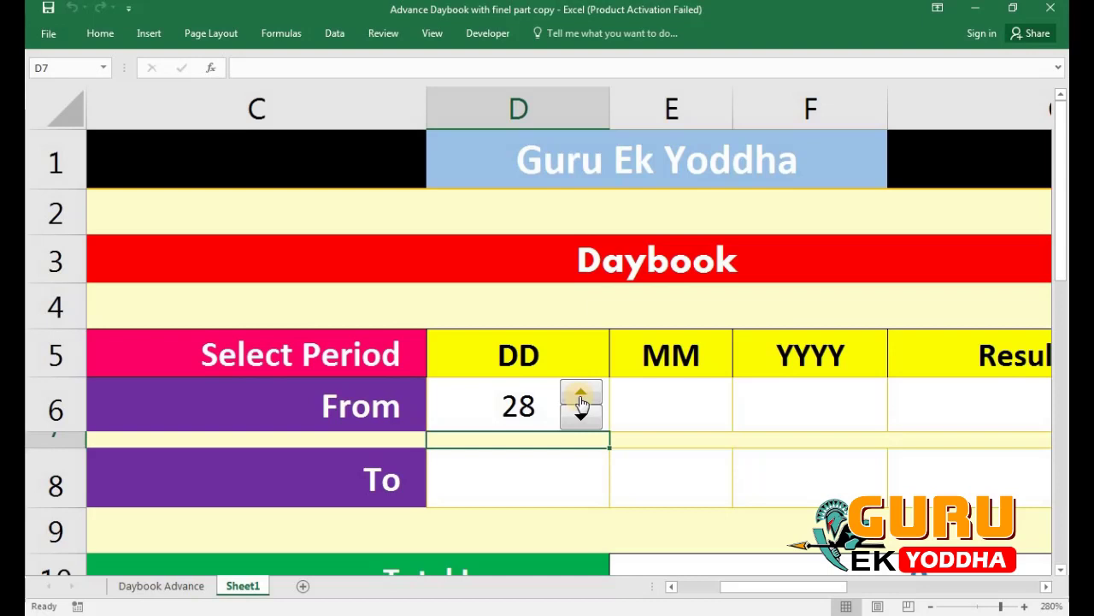
right_click(581, 399)
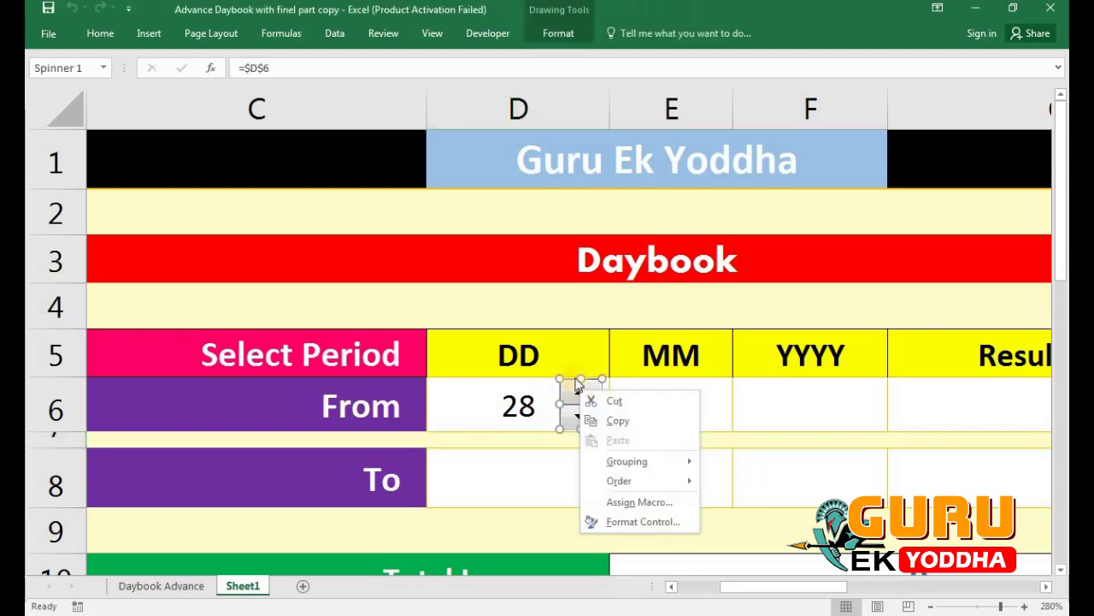
key(Escape)
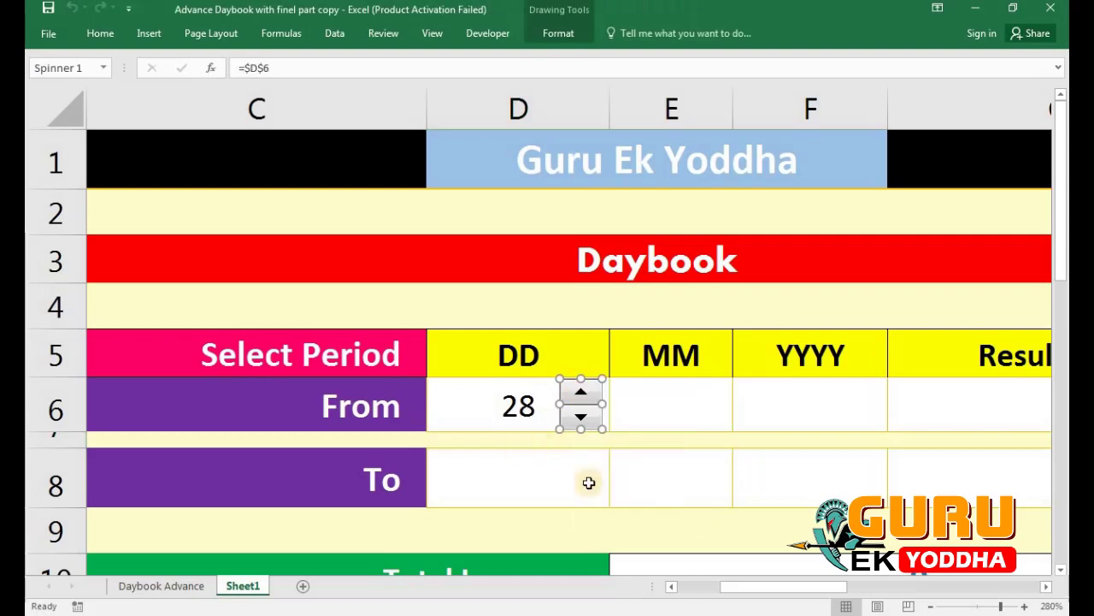
Insert a spin button form control at the right end of the To row's DD cell, D8, sized to fit the row
click(491, 34)
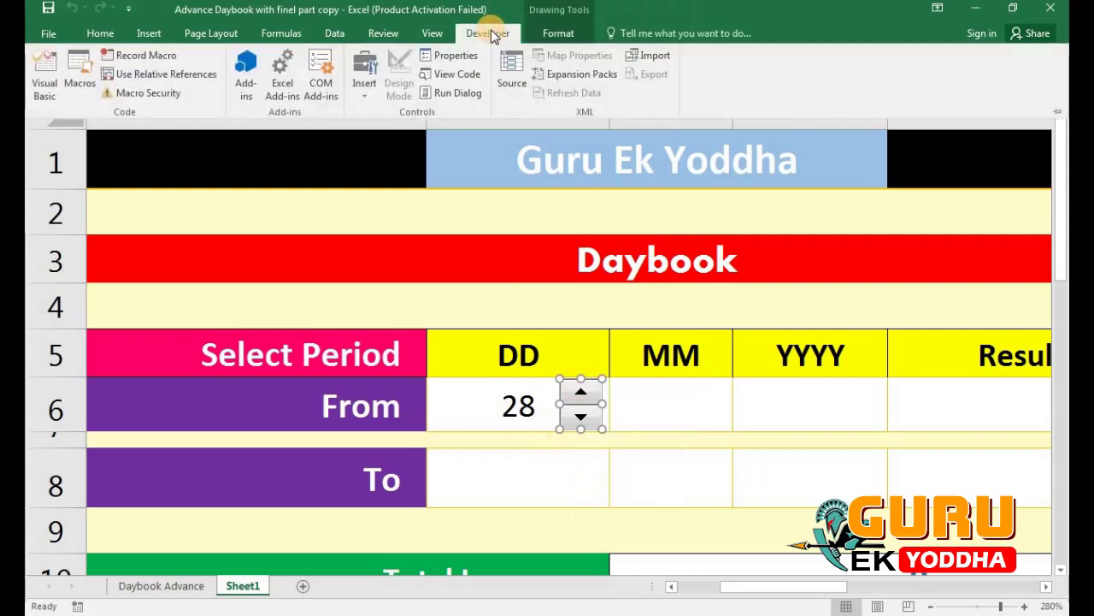
click(365, 78)
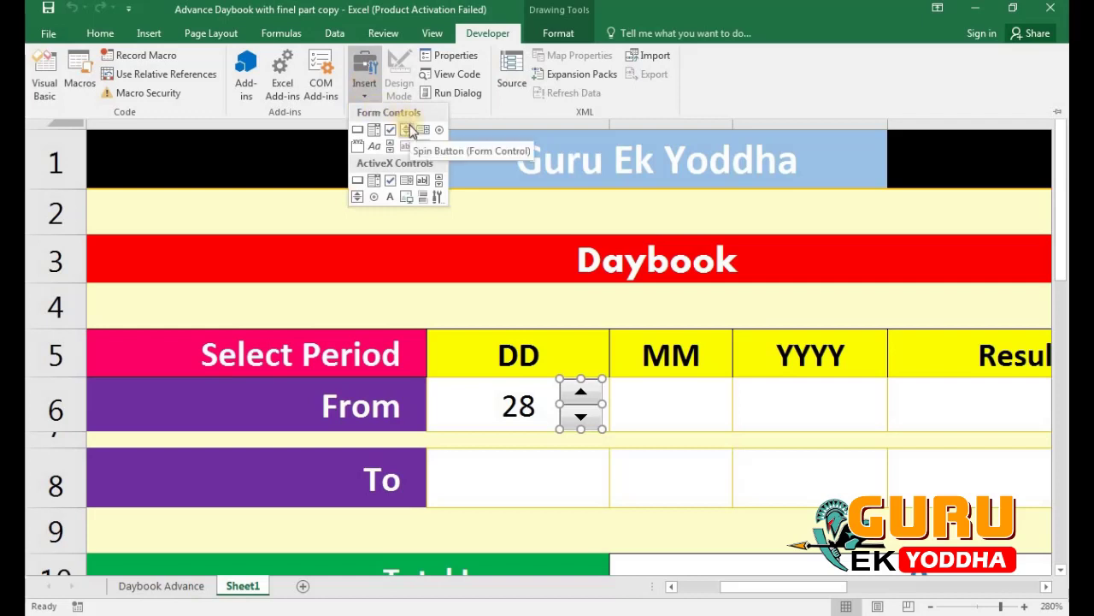
click(411, 130)
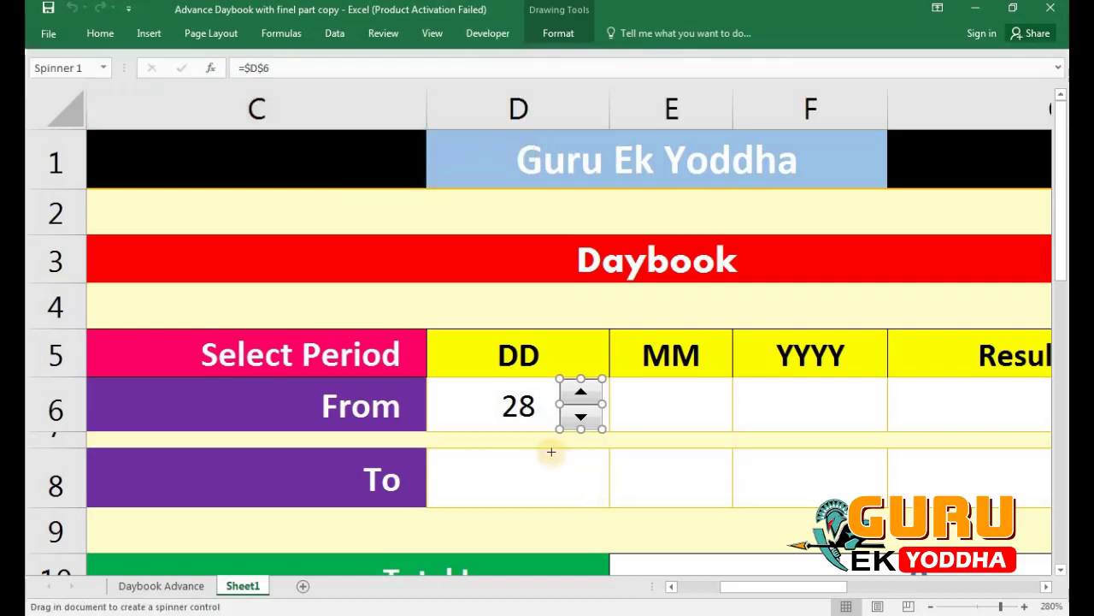
drag(563, 447, 607, 507)
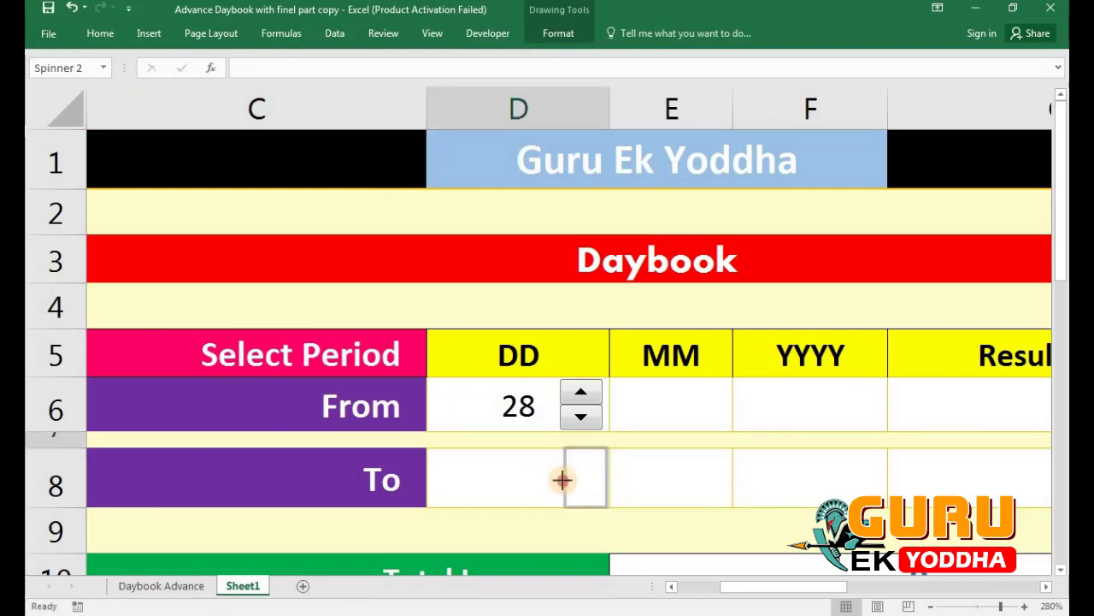
drag(584, 509, 584, 503)
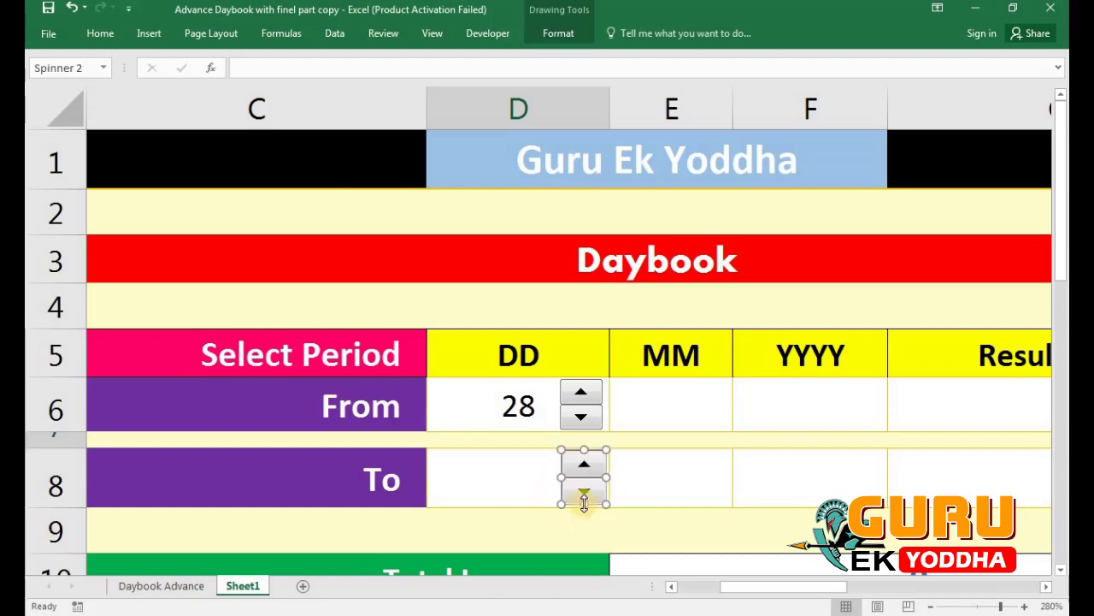
Format the To day's spin button with current value 1, minimum value 1 and maximum value 31
right_click(586, 484)
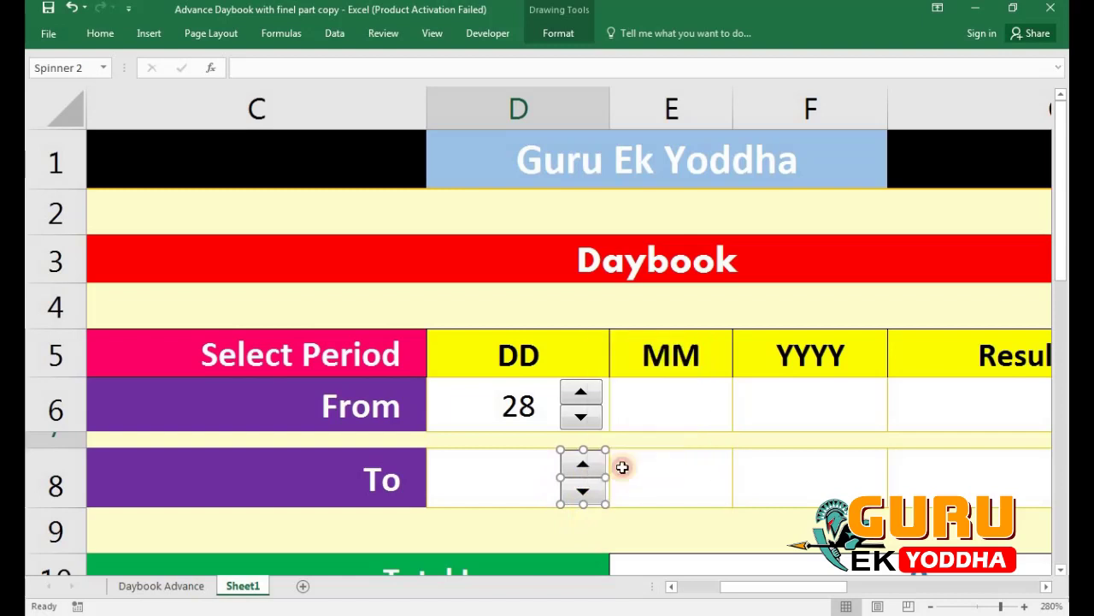
click(662, 469)
click(718, 226)
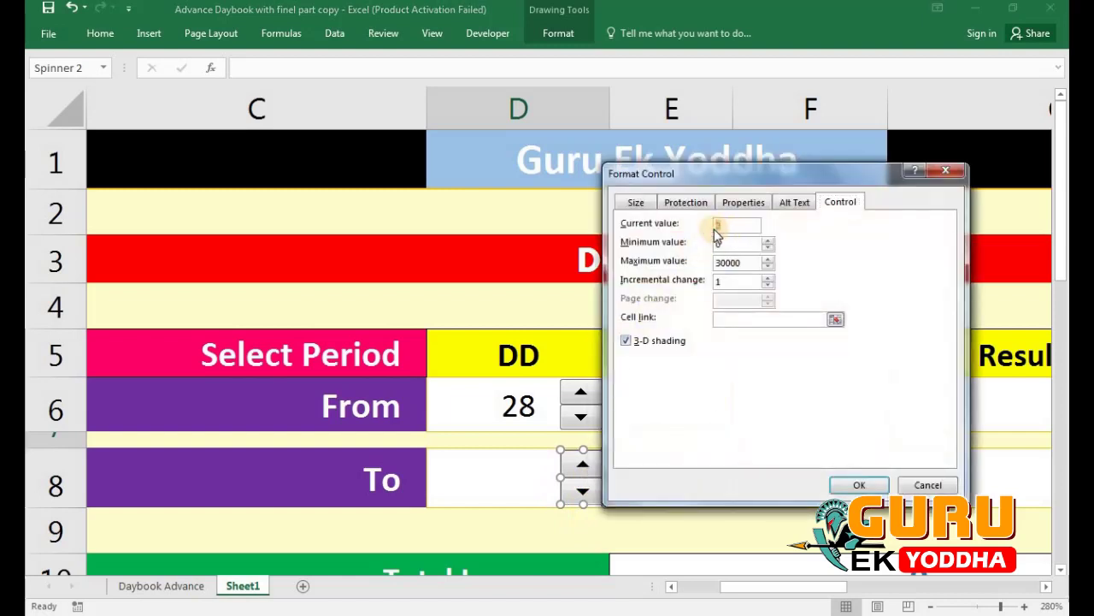
text(1)
double_click(730, 243)
text(1)
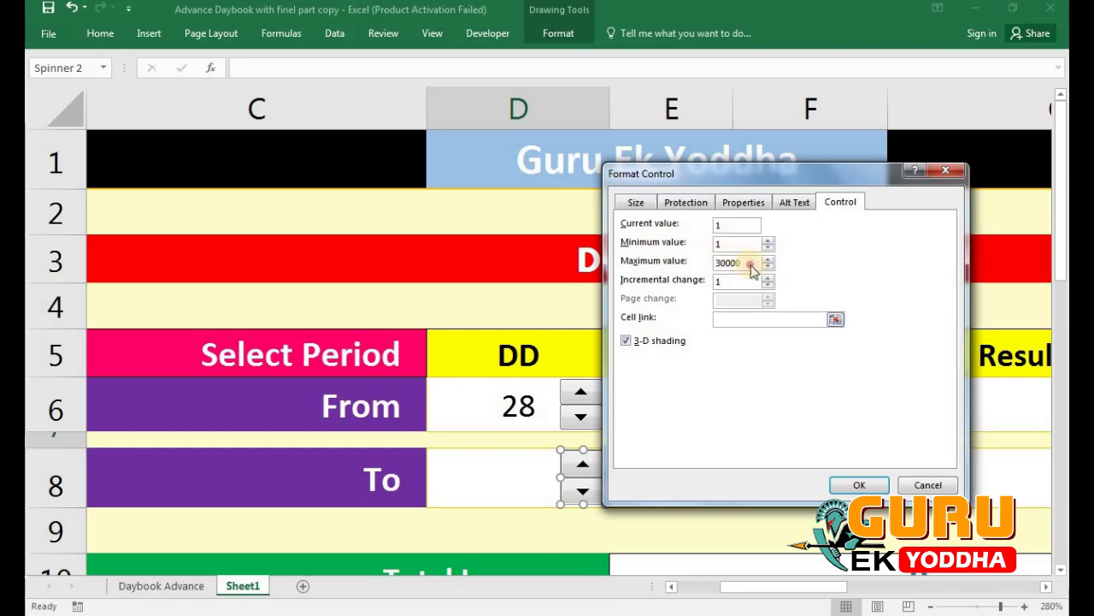
drag(750, 264, 703, 270)
text(31)
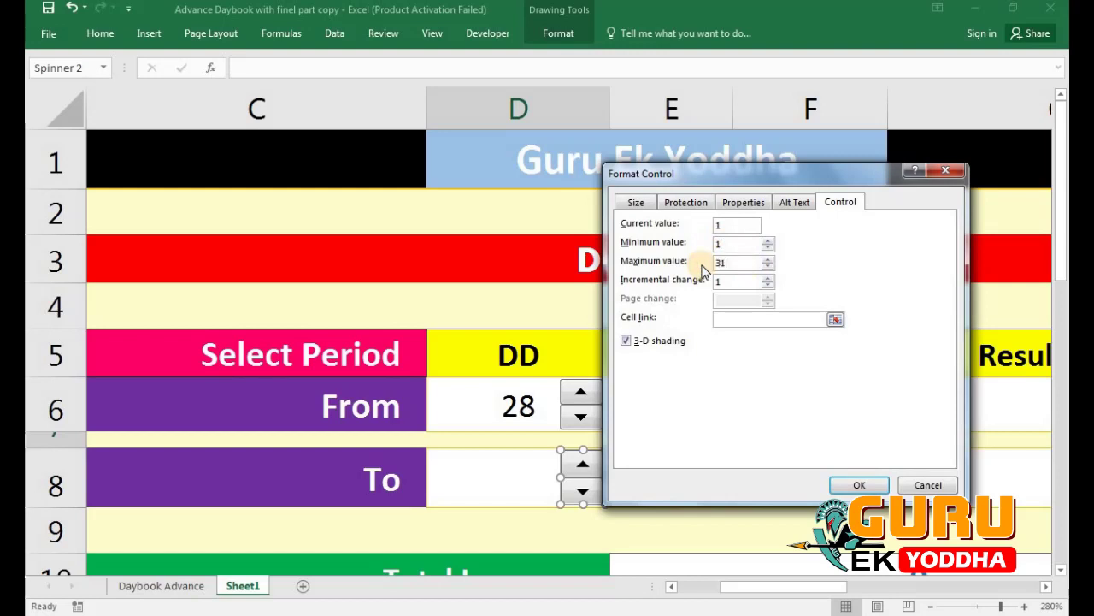
Link the To day's spin button to cell D8 and apply the control settings
click(728, 319)
click(498, 467)
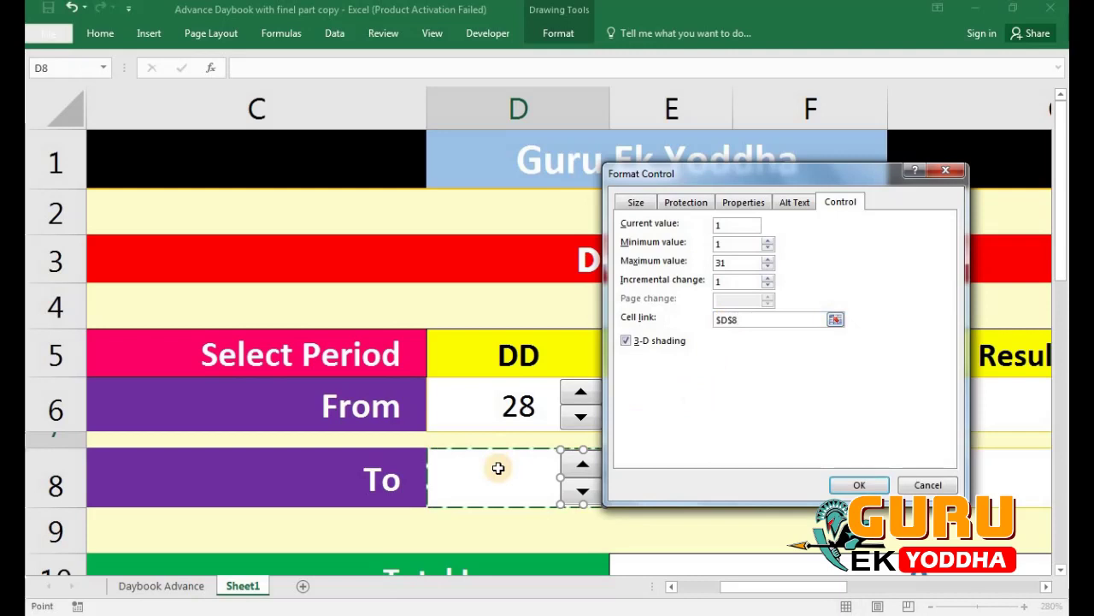
click(882, 491)
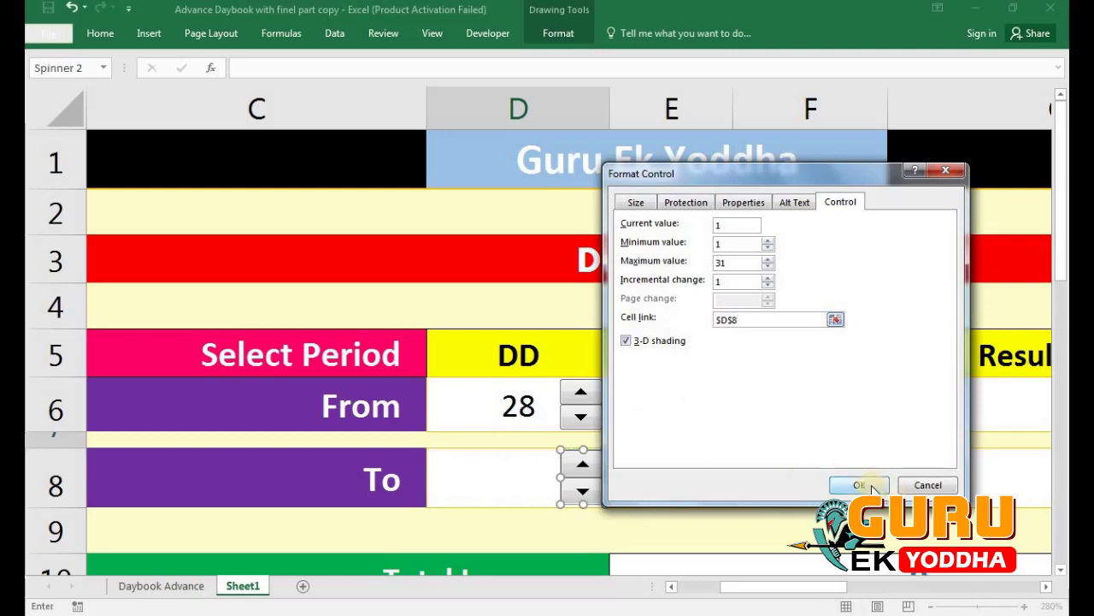
click(859, 486)
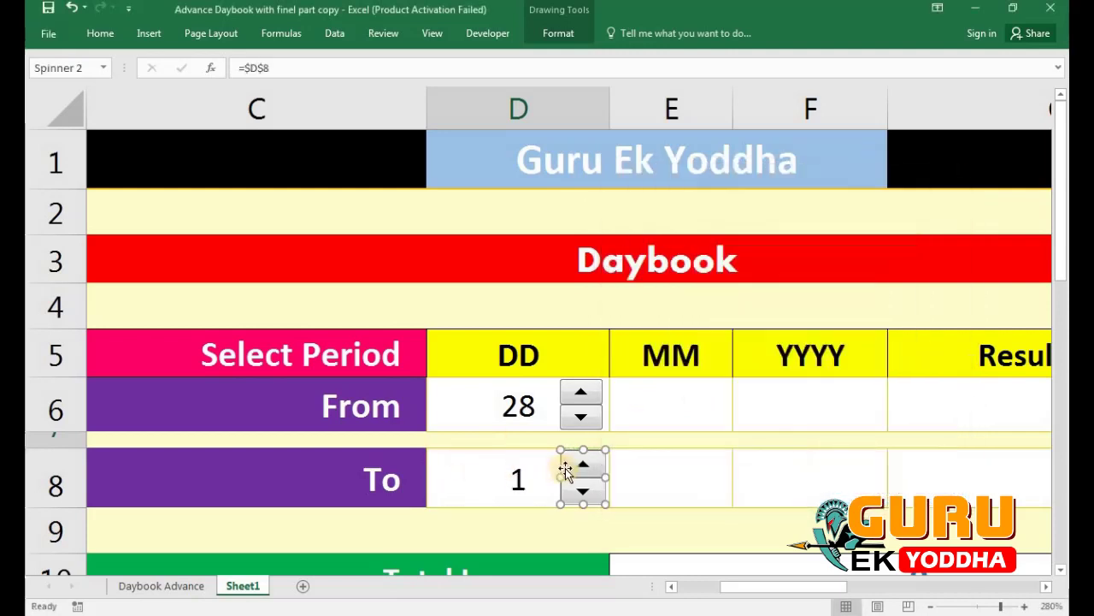
Enter 29 in the To day cell D8, and step it up and down with its spin button to end at 30
click(544, 476)
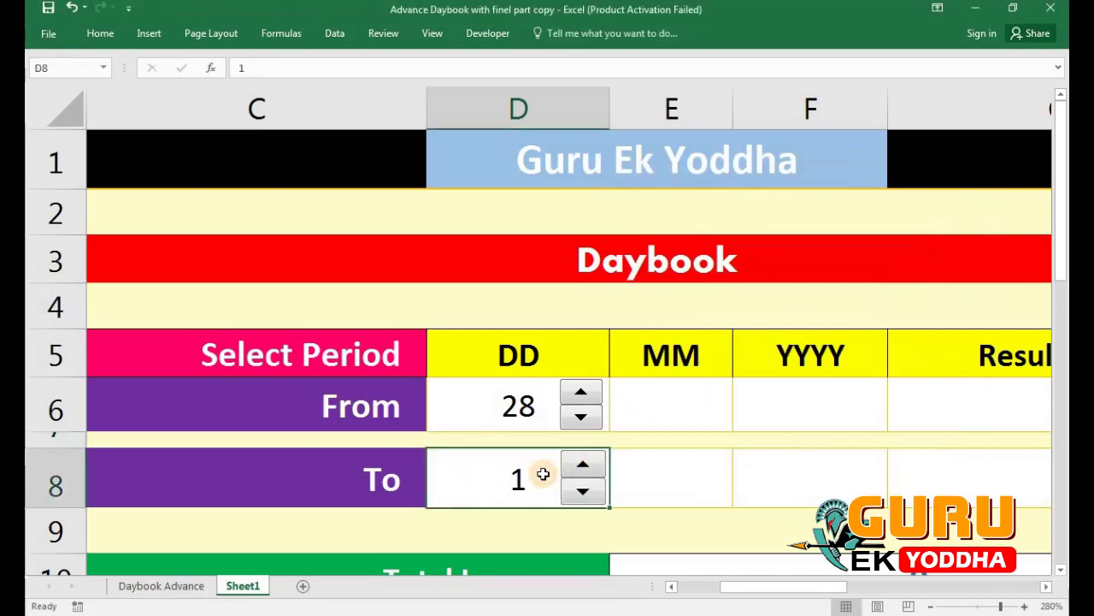
text(29)
key(Return)
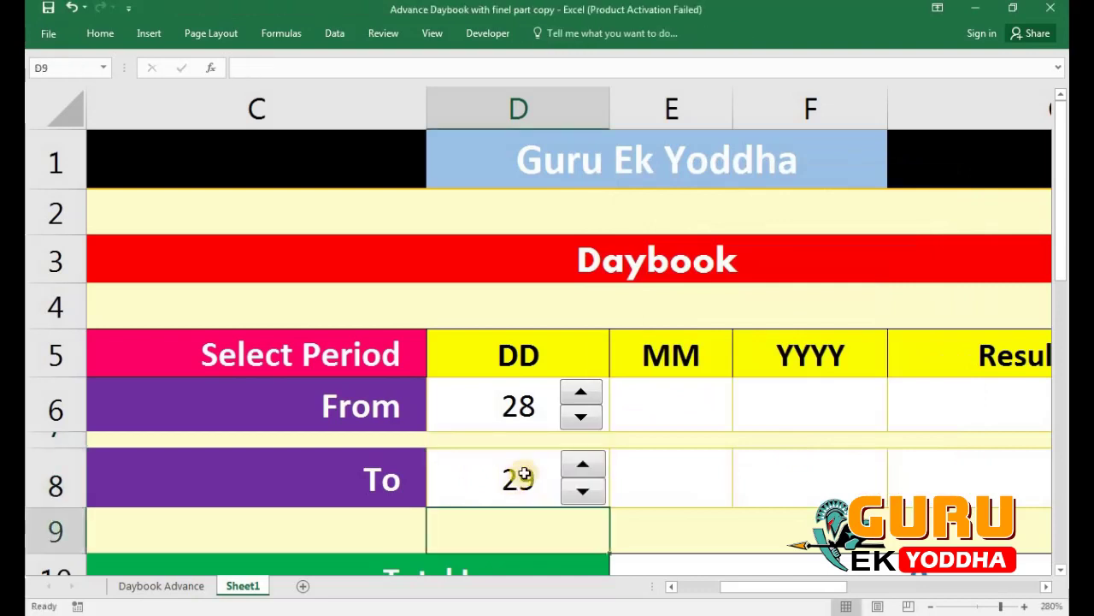
click(575, 463)
click(576, 463)
click(579, 490)
click(578, 490)
click(579, 490)
click(577, 462)
click(577, 462)
Step the From day in D6 up and down with its spin button, ending at 27
click(577, 411)
click(579, 394)
click(579, 394)
click(579, 430)
click(581, 419)
click(580, 419)
click(581, 394)
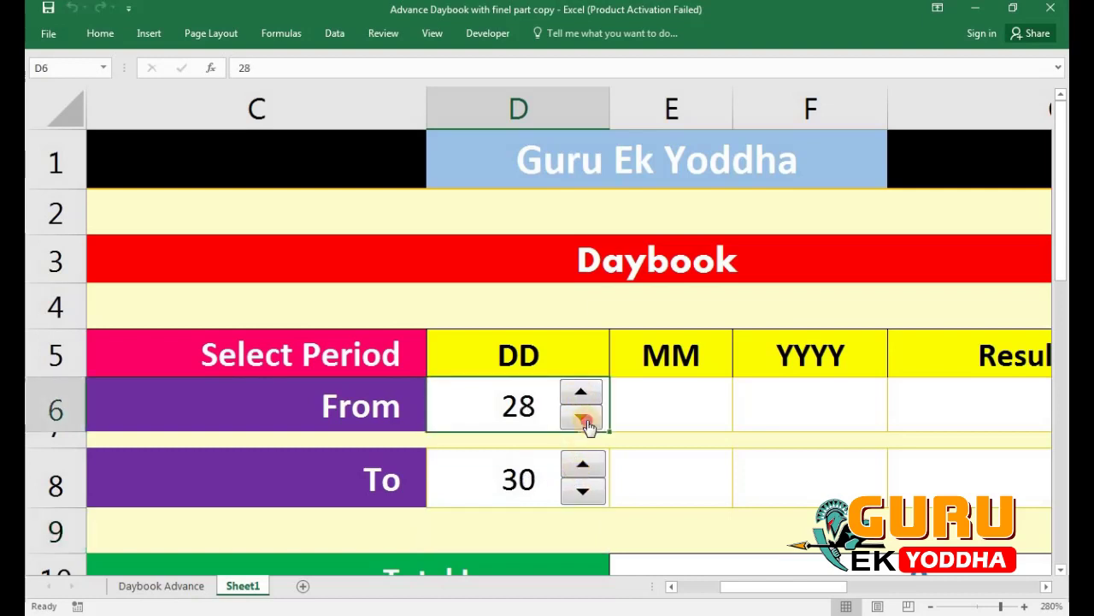
click(588, 418)
Add a list validation to the From month cell E6 with the source 1,2,3,4,5,6,7,8,9,10,11,12
drag(806, 587, 808, 589)
click(678, 411)
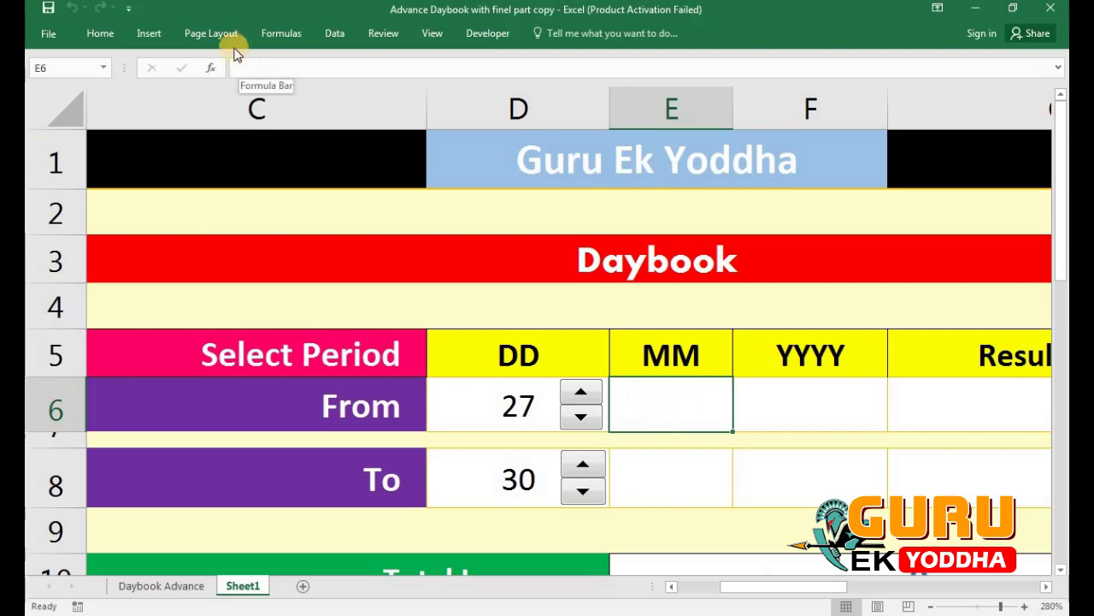
click(332, 36)
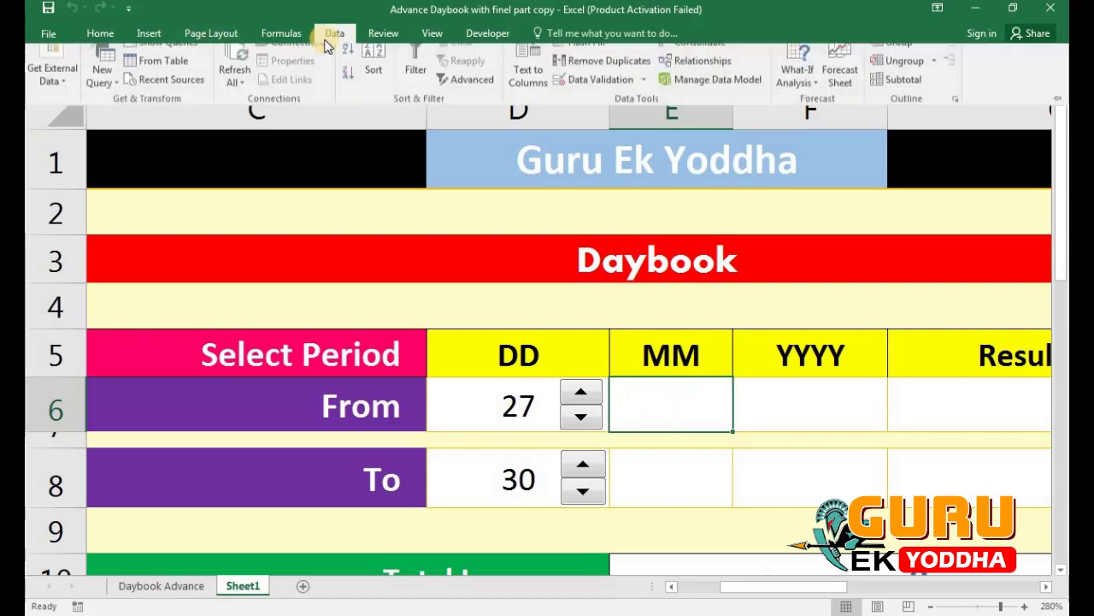
click(650, 408)
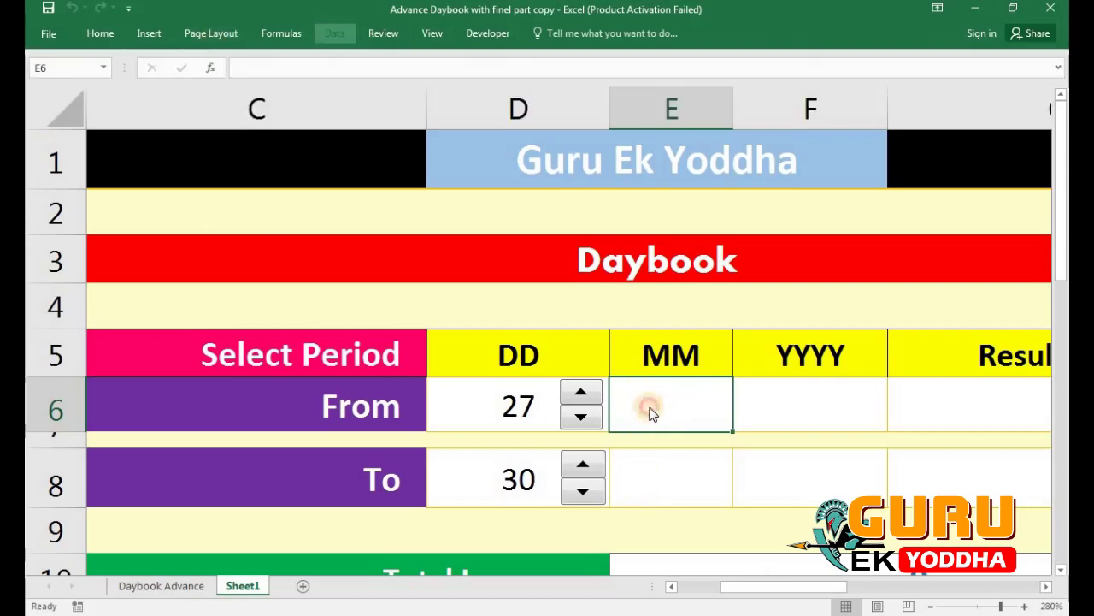
click(333, 34)
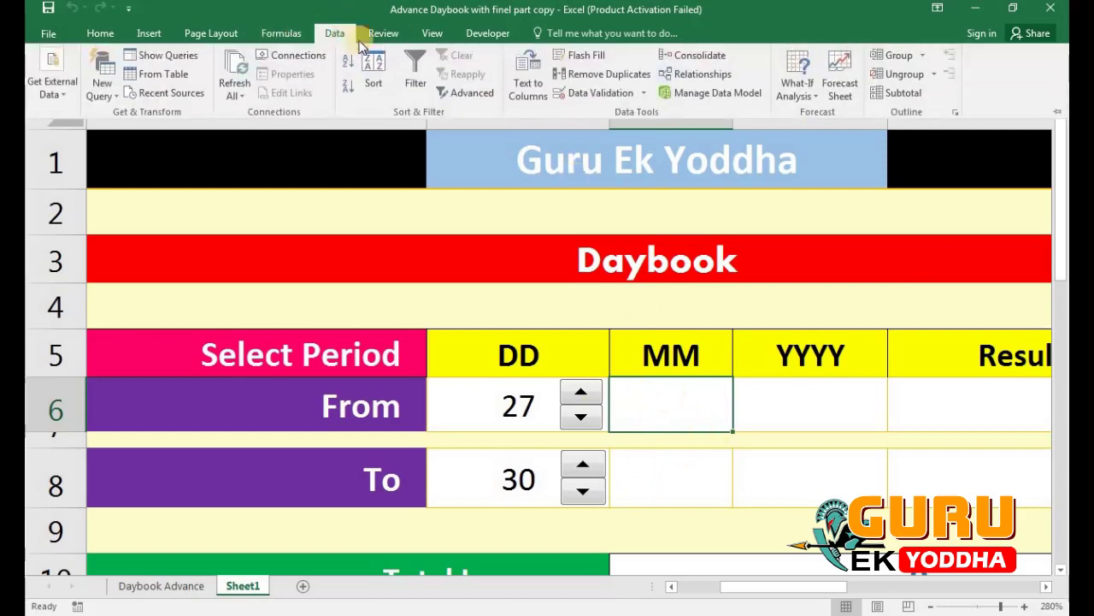
click(614, 93)
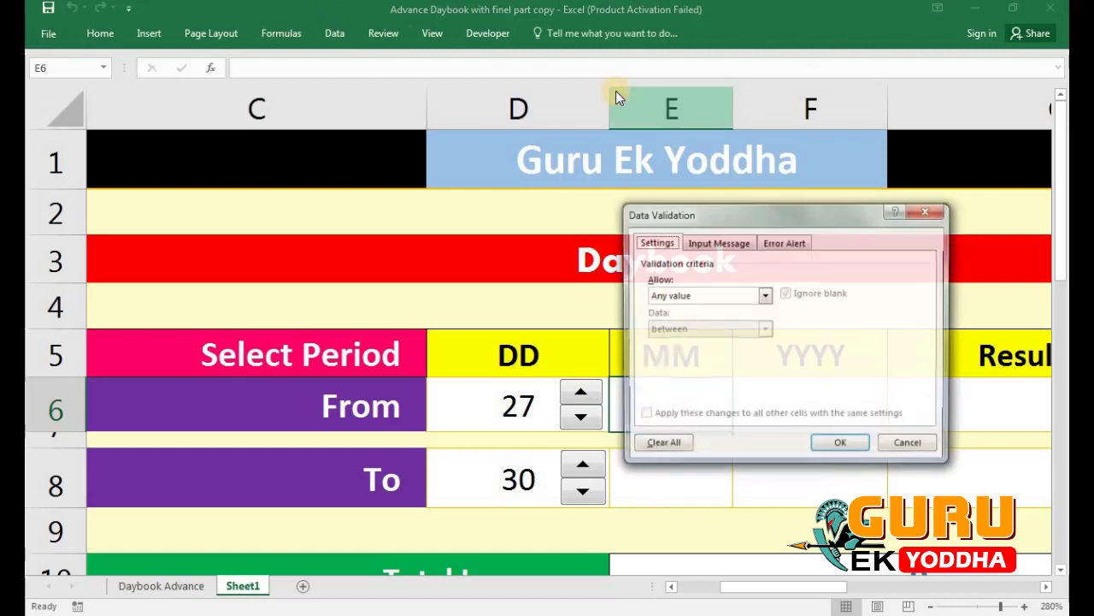
drag(707, 214, 282, 129)
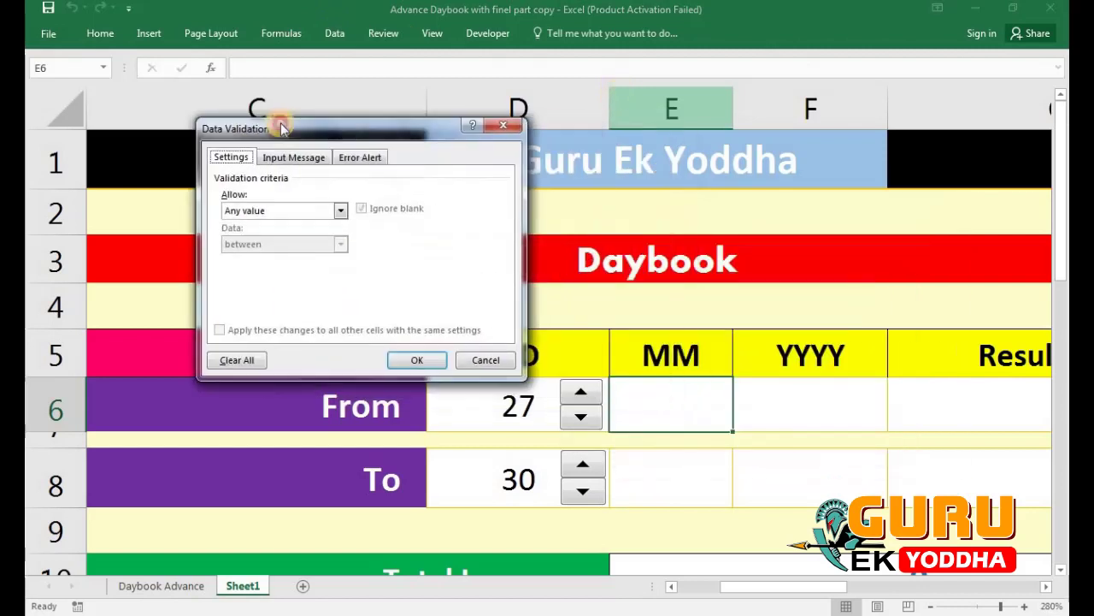
click(304, 210)
click(257, 257)
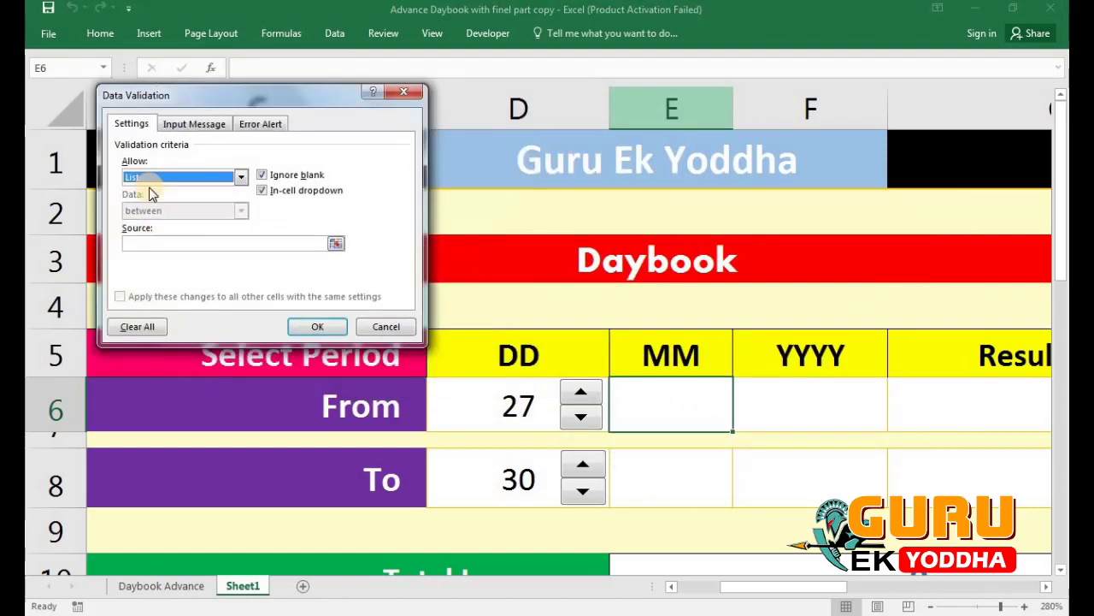
click(148, 248)
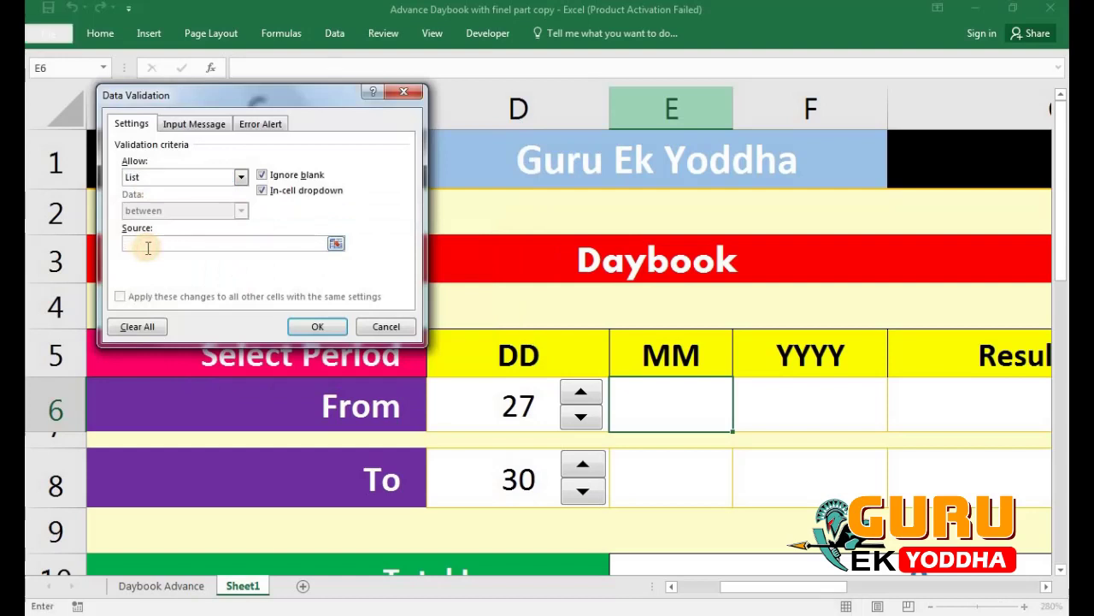
text(1,2,3,4,5,6,7,8,9,10,11,12)
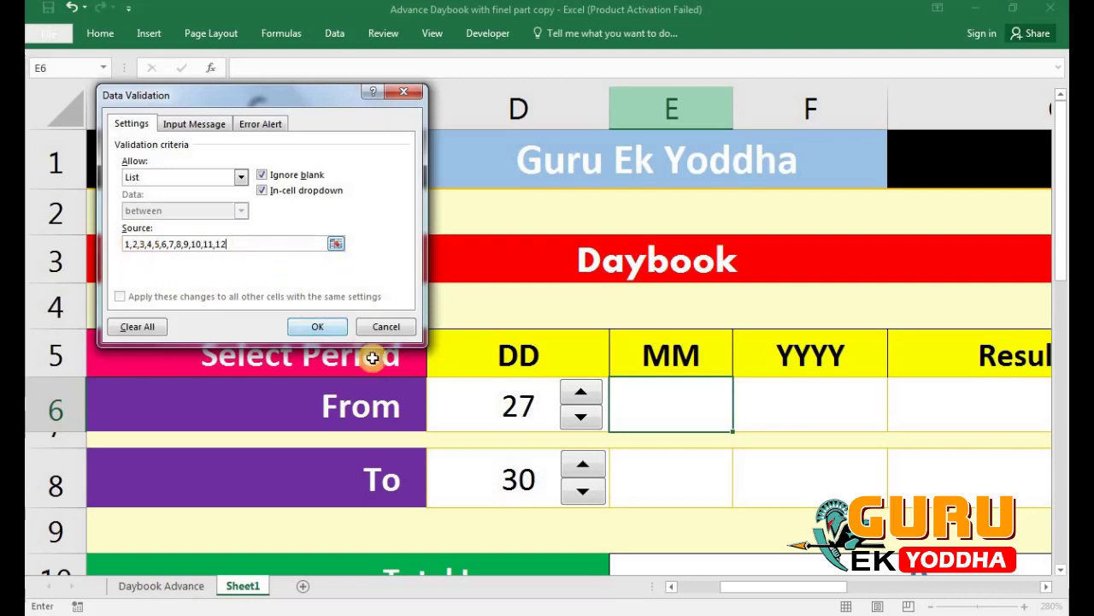
click(317, 326)
Choose month 3 from the dropdown in E6 and centre it horizontally in the cell
click(740, 424)
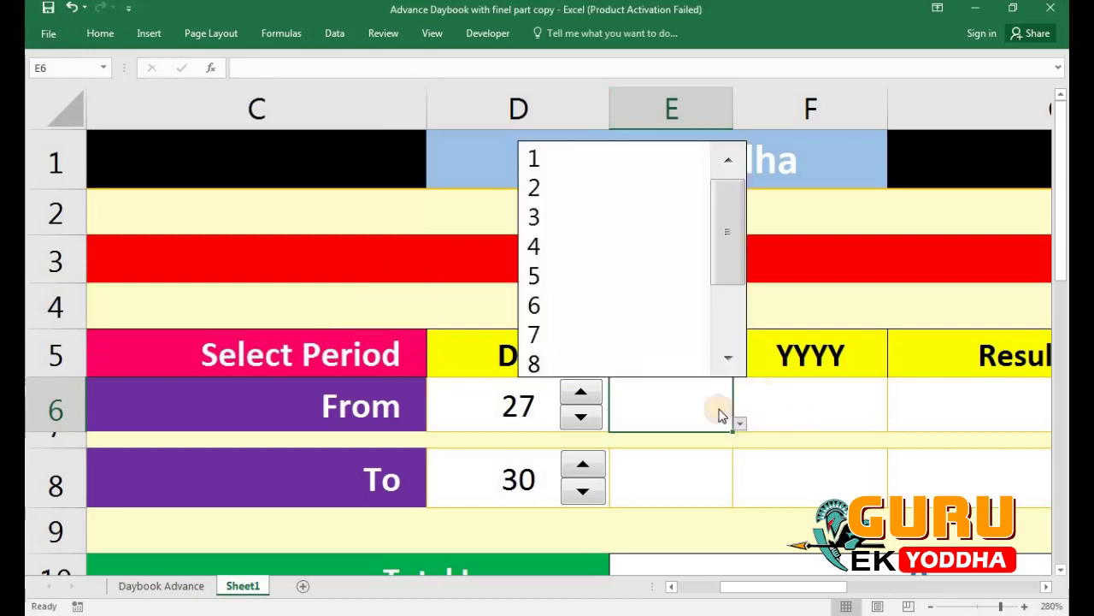
click(535, 216)
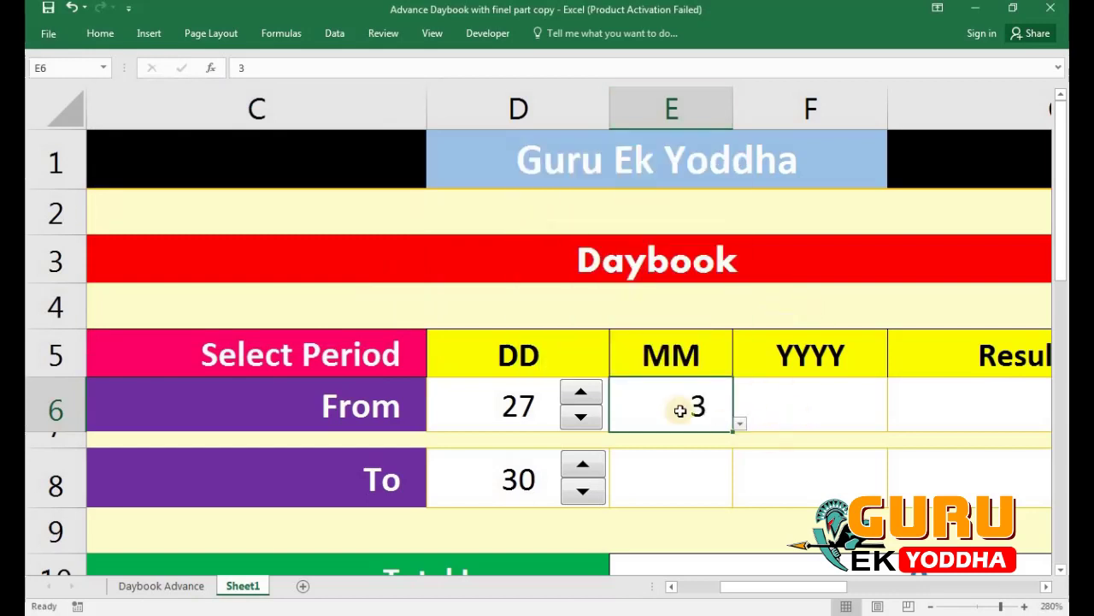
click(108, 29)
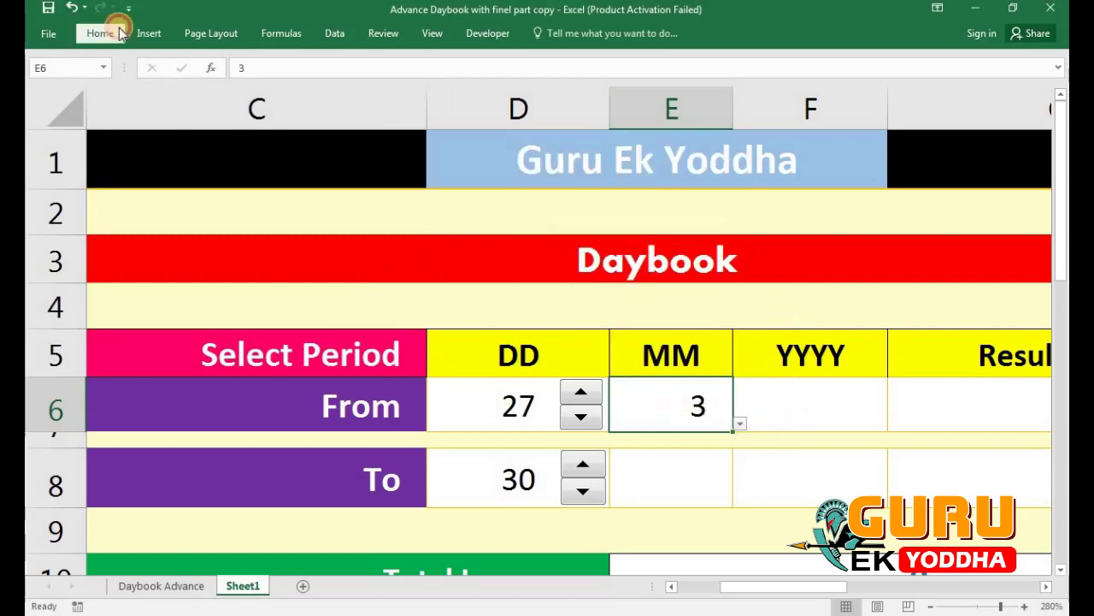
click(295, 83)
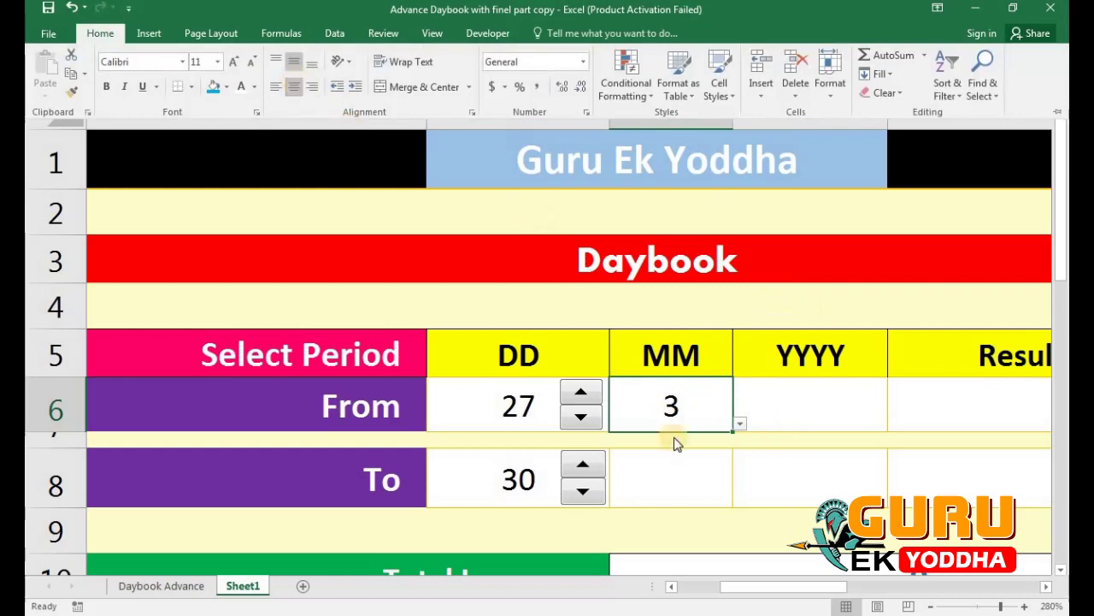
Add a list validation to the To month cell E8 with the source 1,2,3,4,5,6,7,8,9,10,11,12, and choose month 3
click(684, 471)
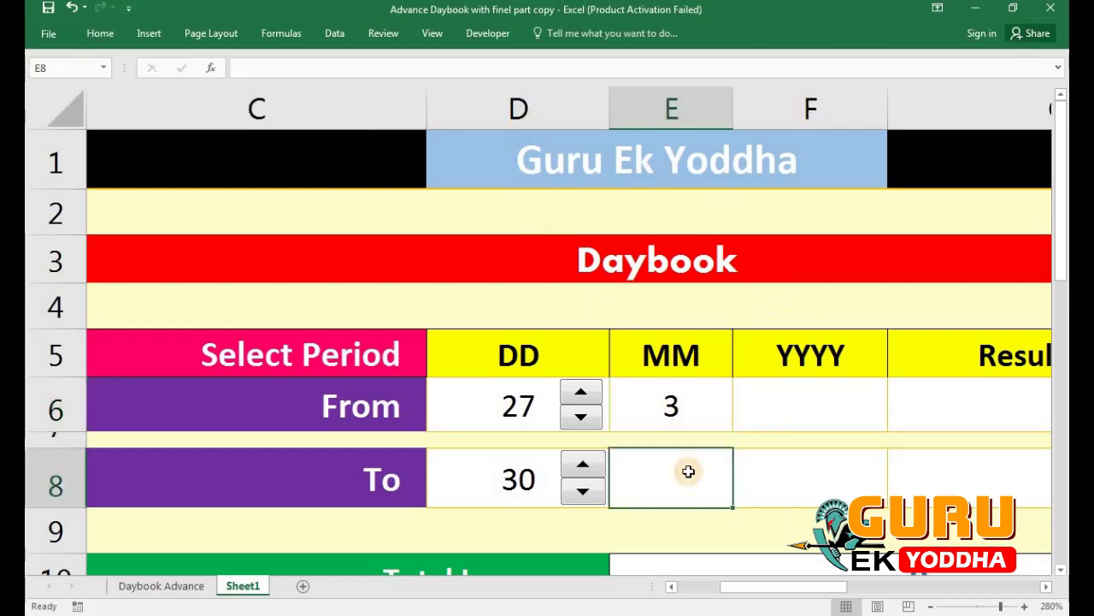
click(336, 38)
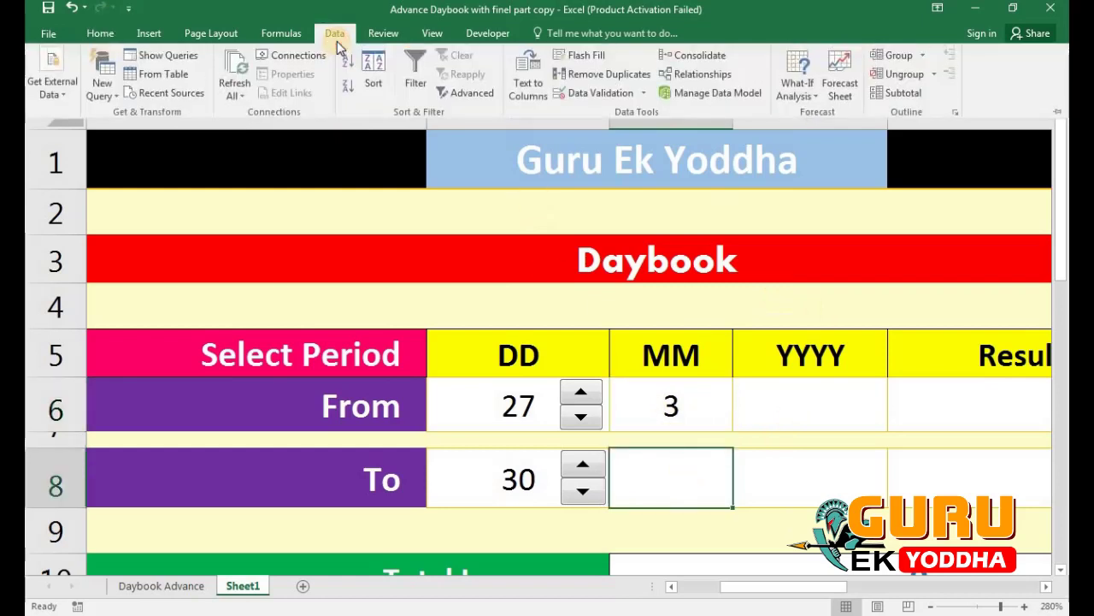
click(598, 98)
click(160, 178)
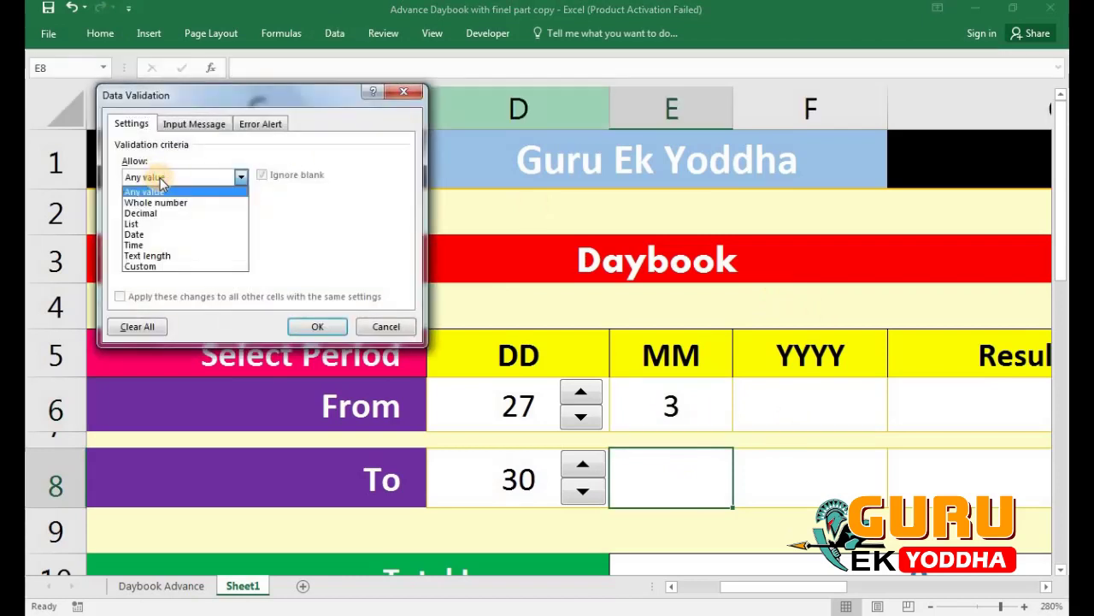
click(137, 223)
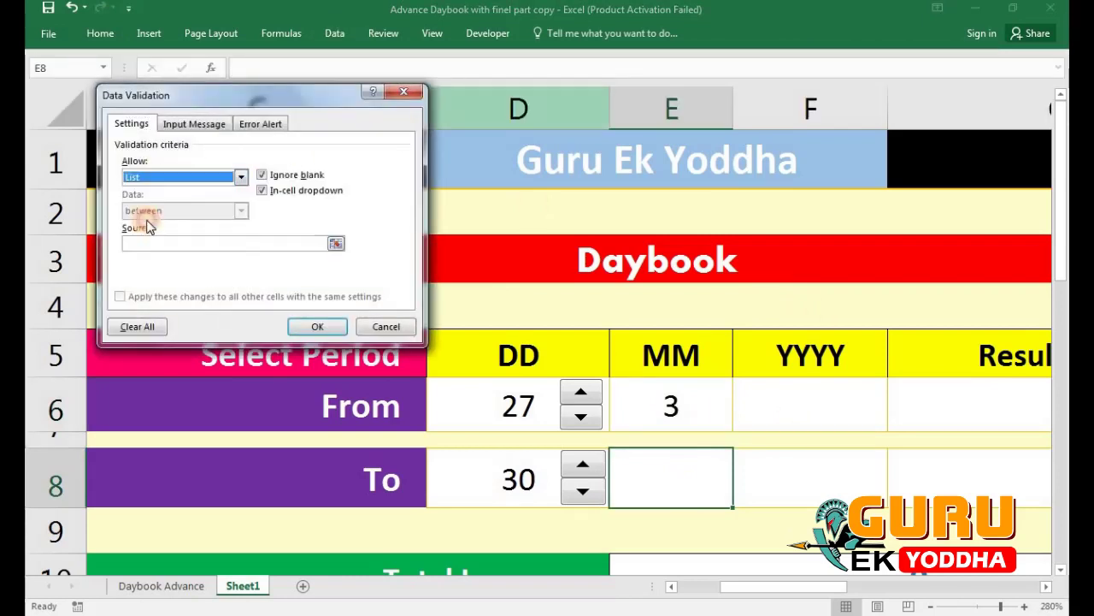
click(150, 242)
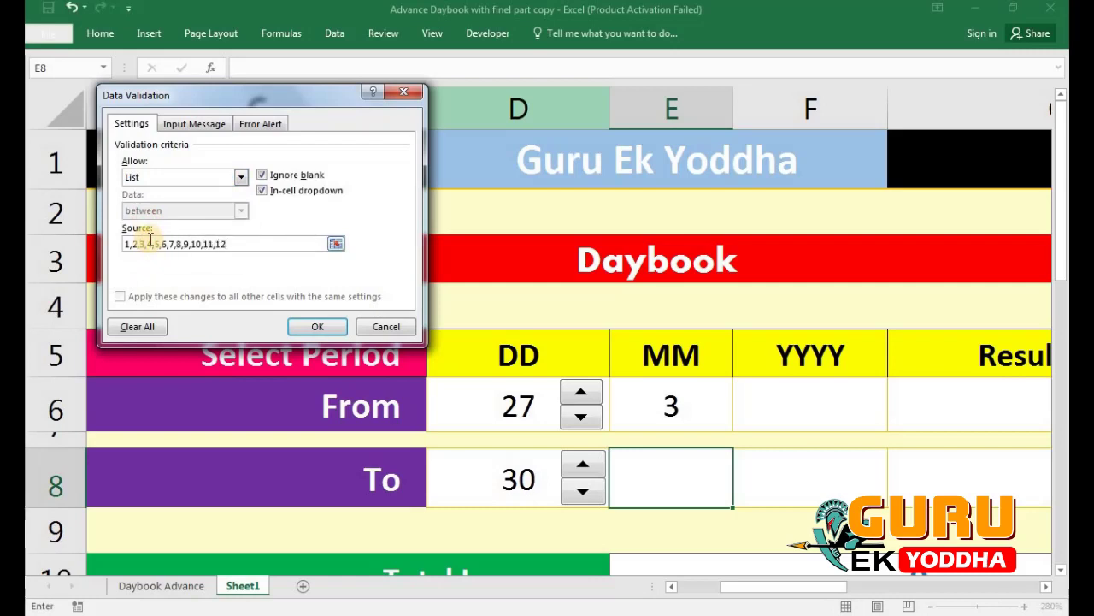
click(313, 325)
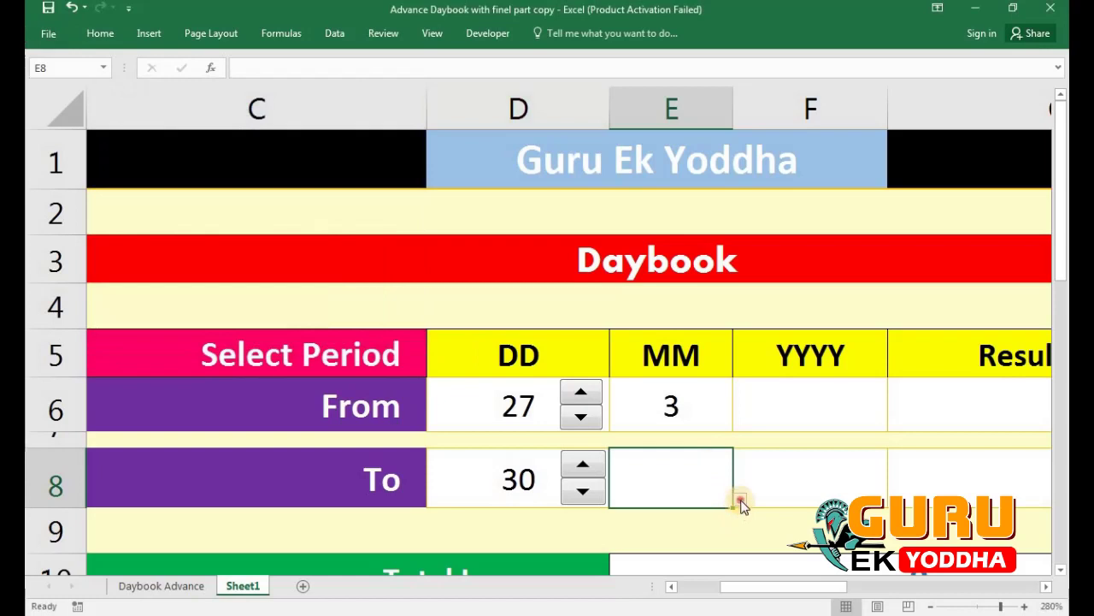
click(740, 503)
click(661, 342)
Add a list validation to the From year cell F6 with the source 2017,2018,2019,2020,2021, and choose 2018
click(816, 393)
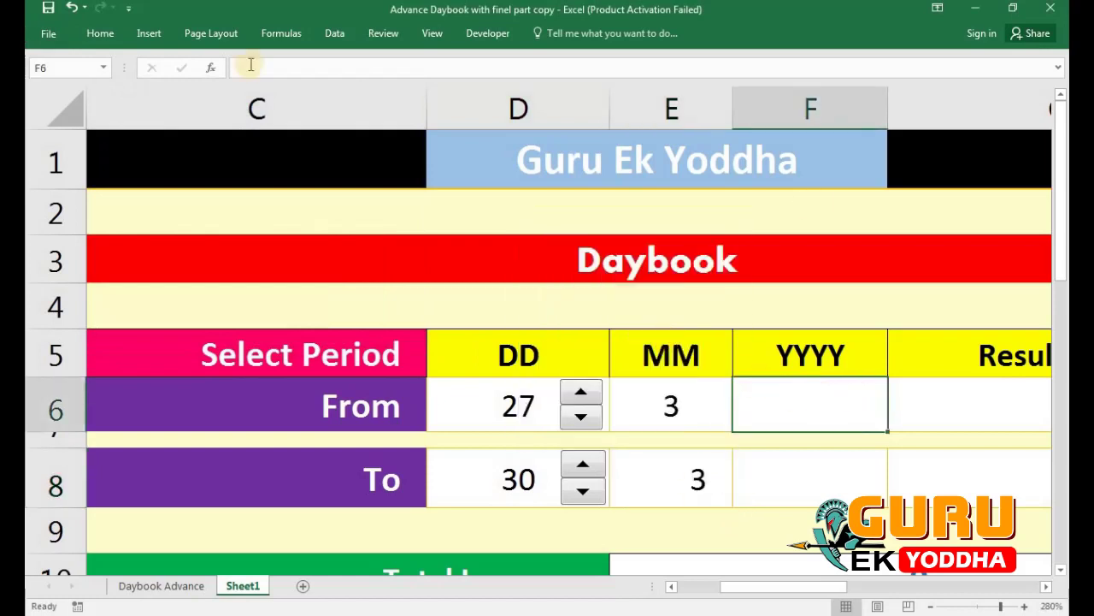
click(336, 32)
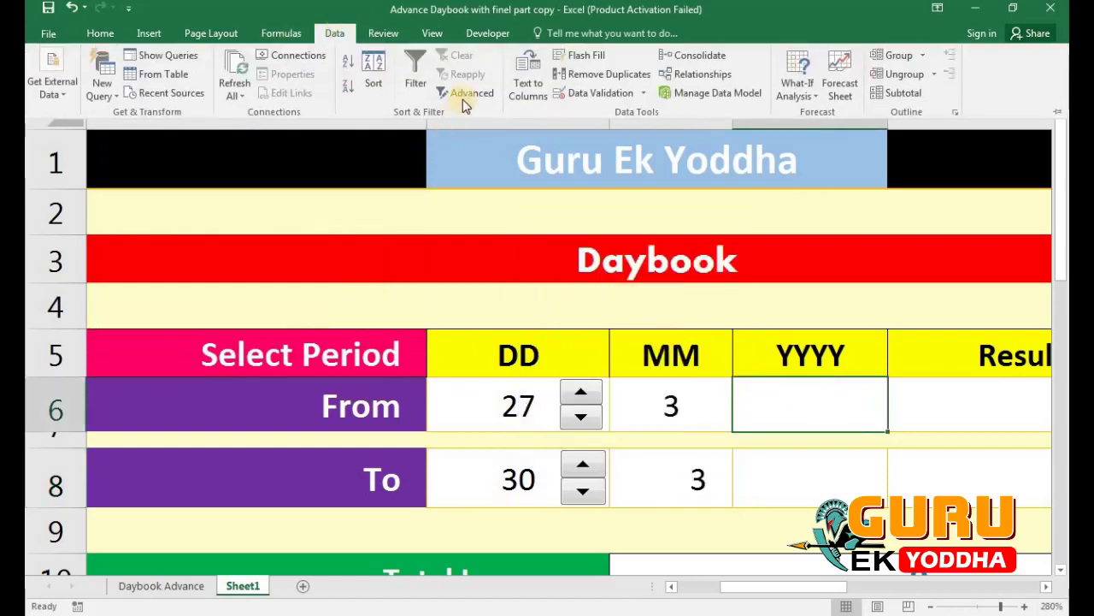
click(577, 93)
click(154, 181)
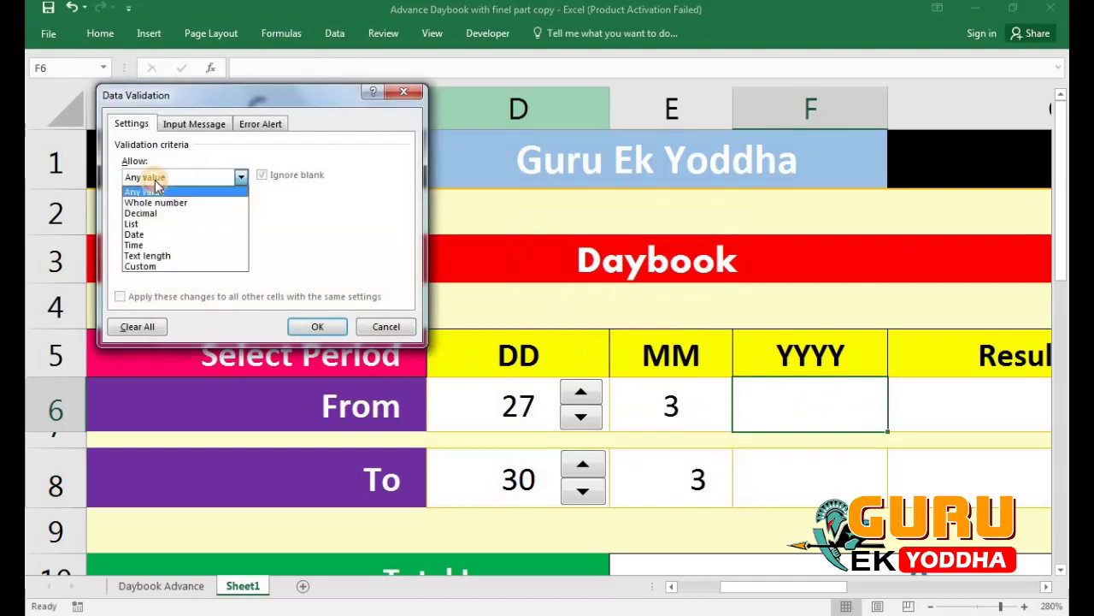
click(141, 219)
click(145, 242)
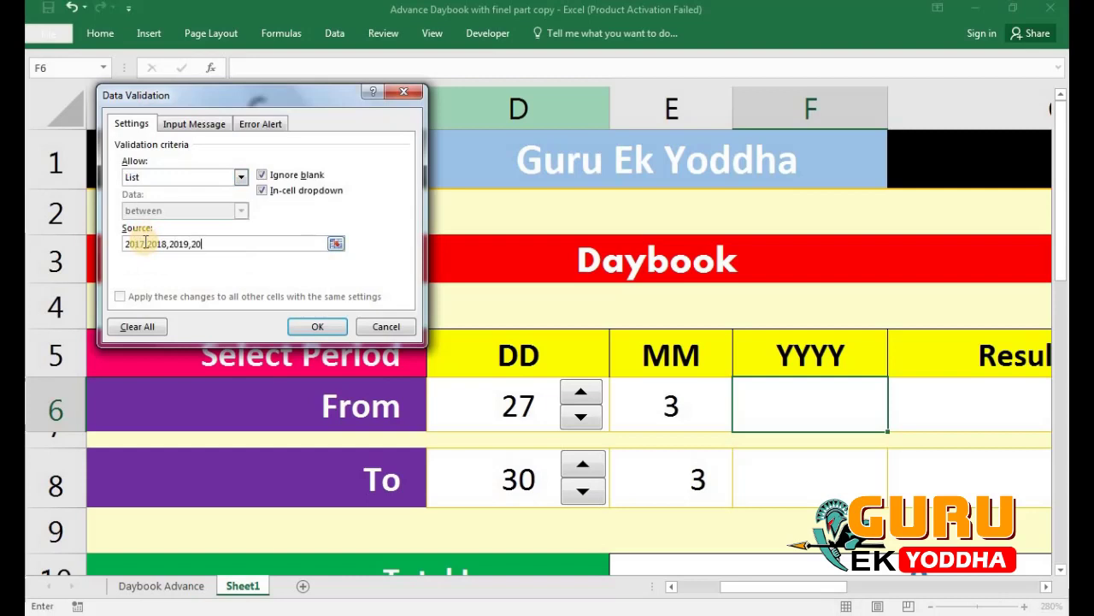
text(,2021)
click(315, 325)
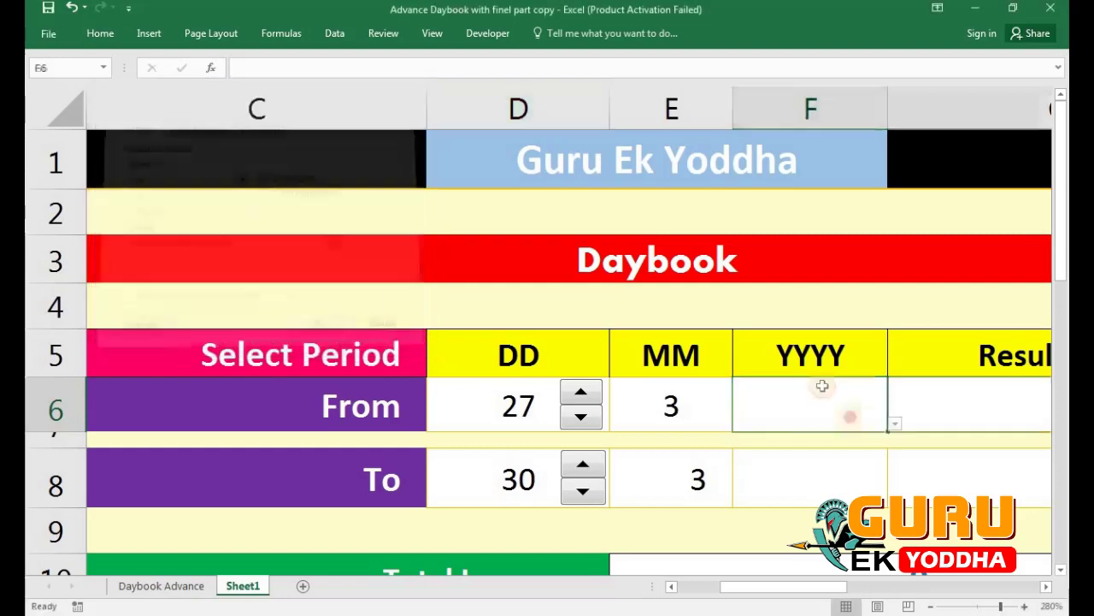
click(895, 424)
click(684, 477)
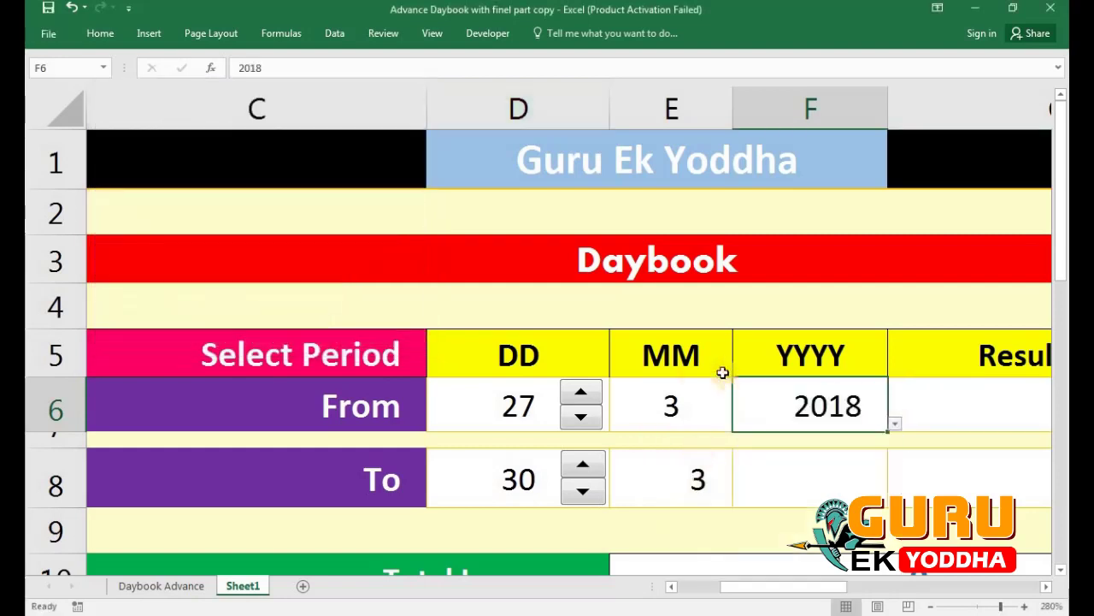
Add a list validation to the To year cell F8 with the source 2017,2018,2019,2020,2021, and choose 2019
click(855, 475)
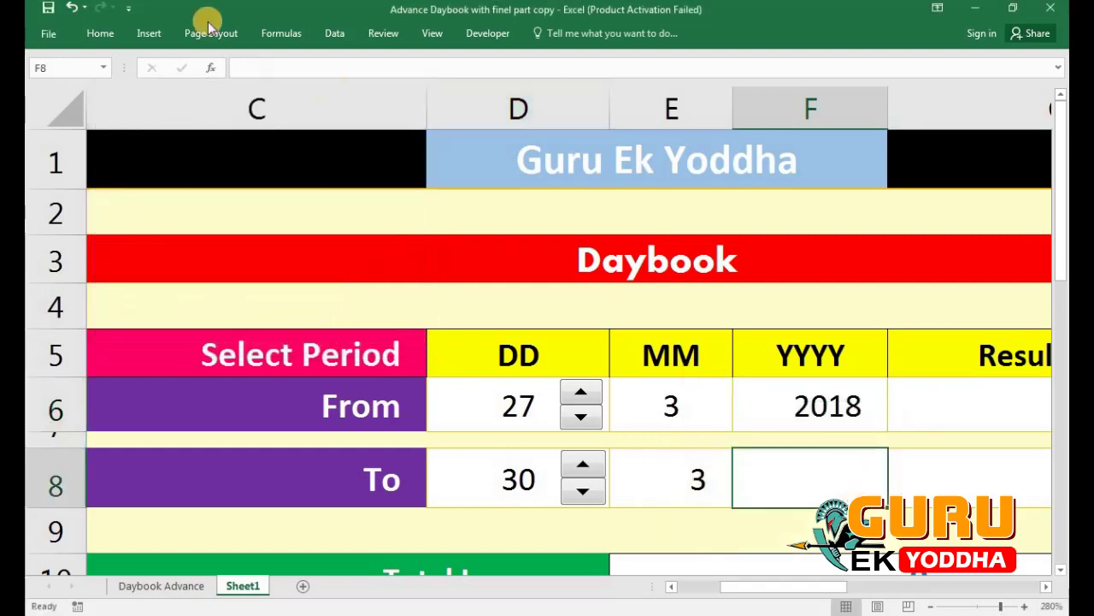
click(327, 38)
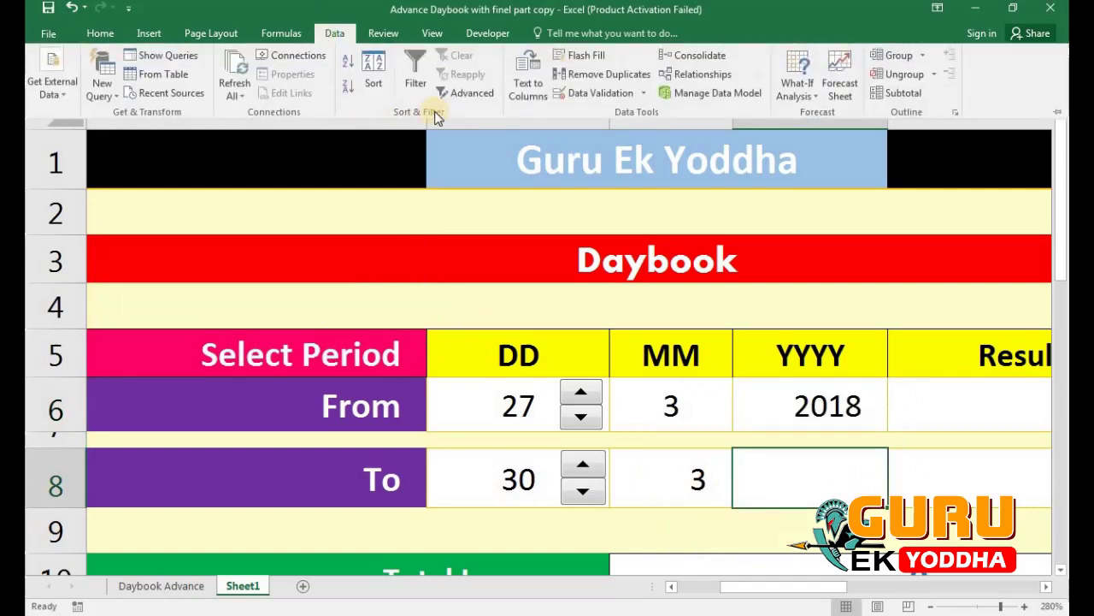
click(587, 90)
click(241, 177)
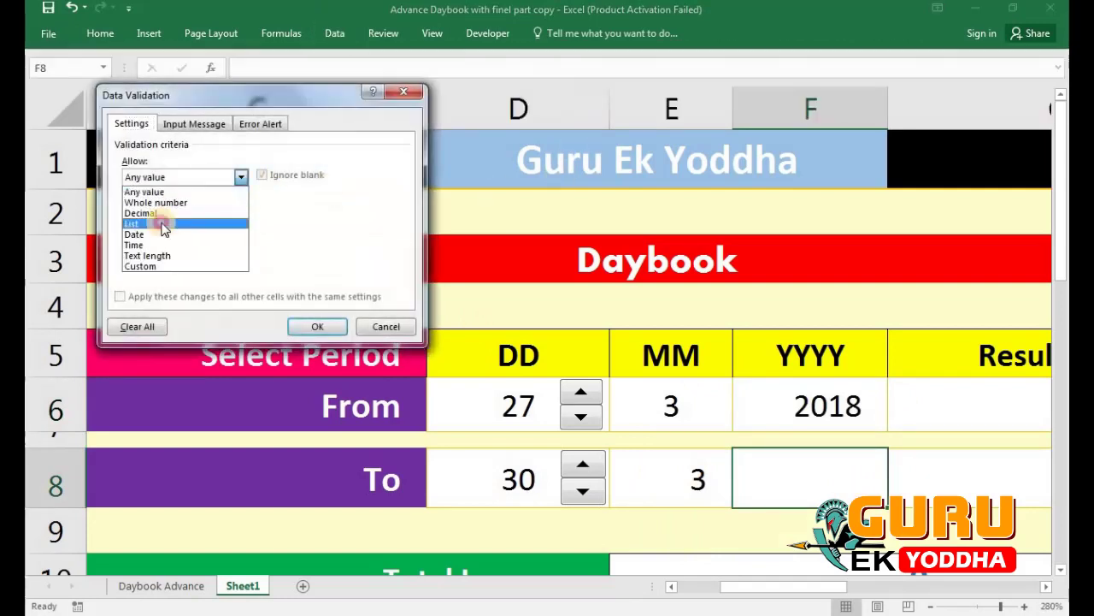
click(163, 223)
click(160, 246)
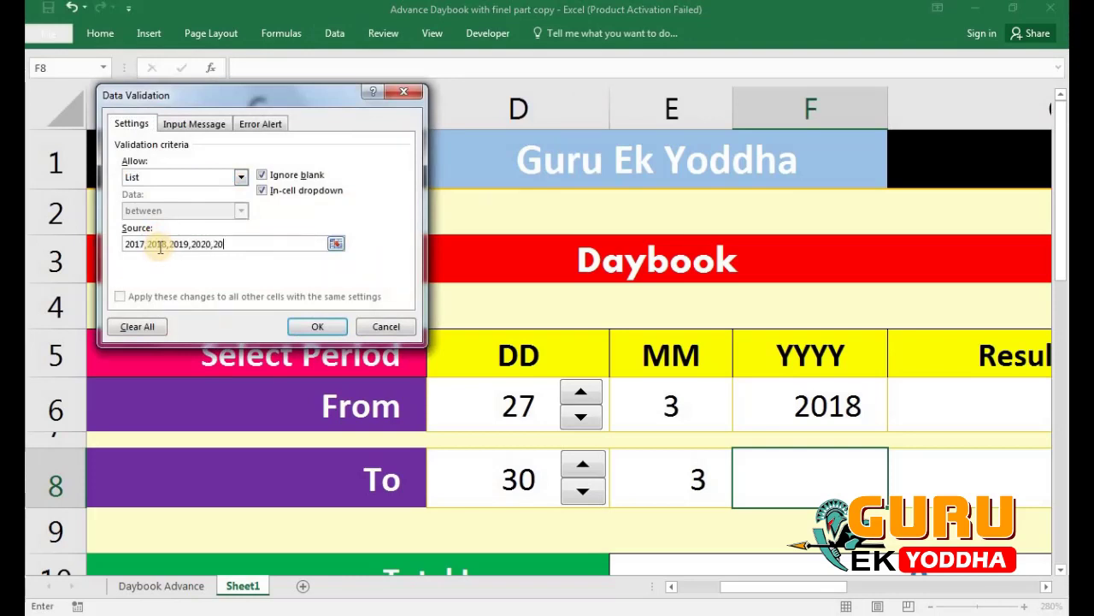
text(21)
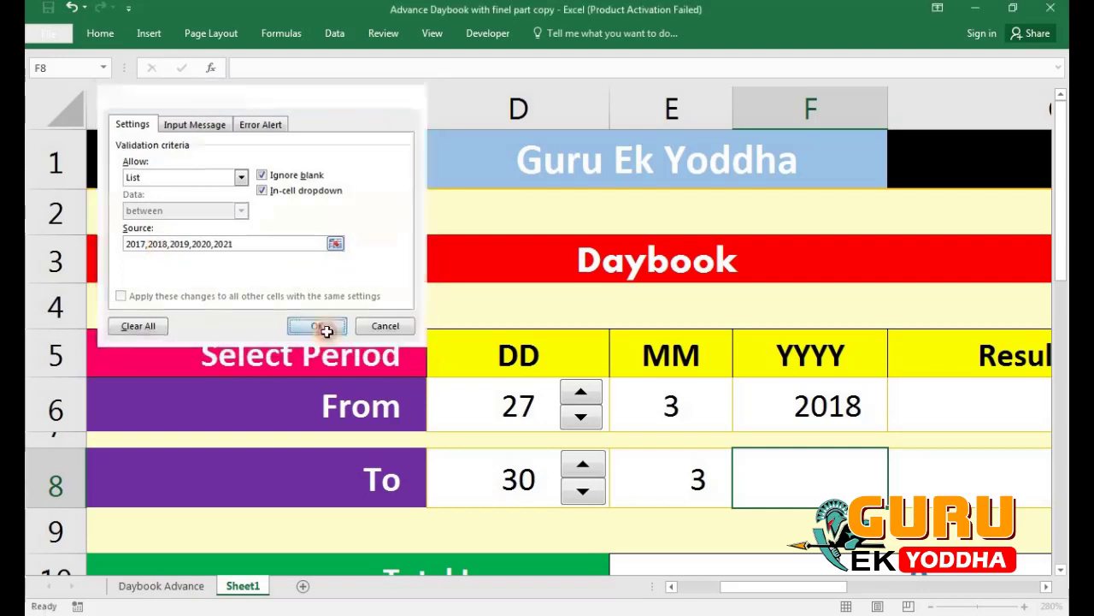
click(317, 326)
click(897, 498)
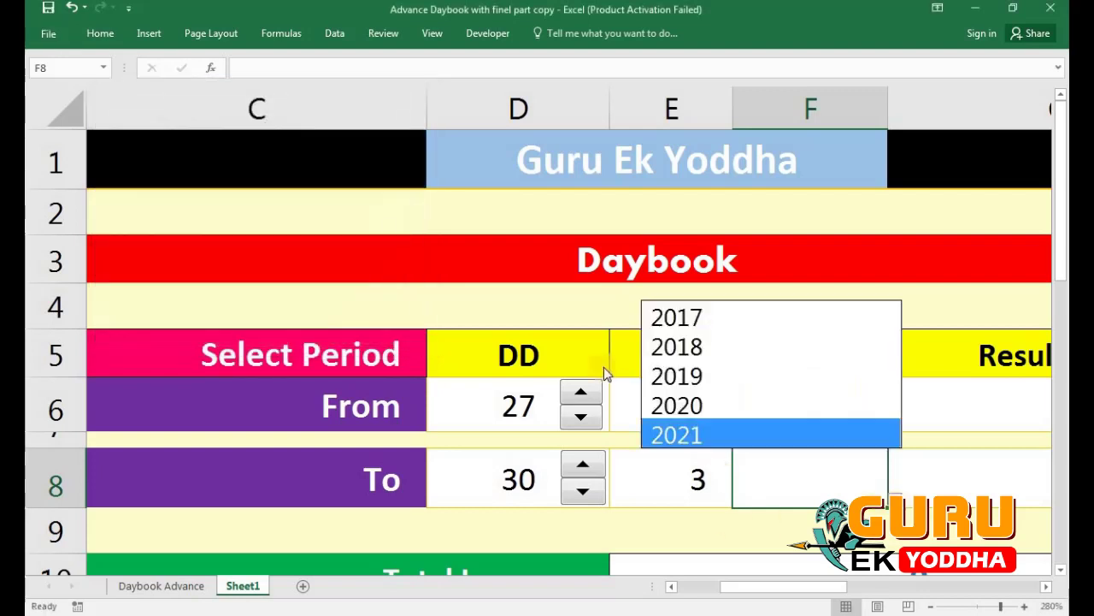
click(679, 377)
Choose 2019 from the dropdown in the From year cell F6 and centre it horizontally
click(832, 419)
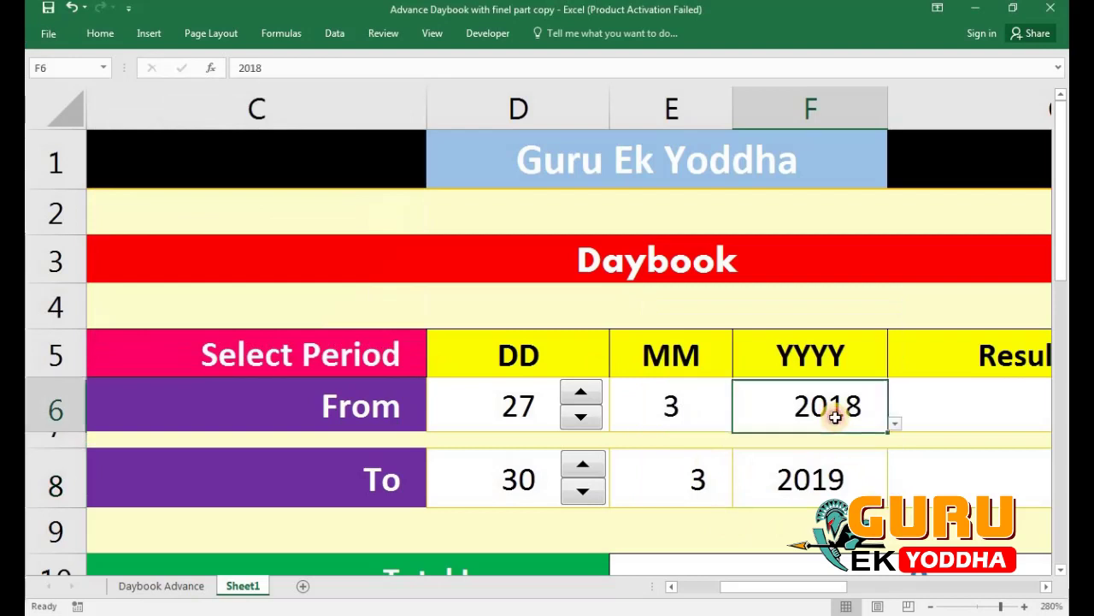
click(895, 424)
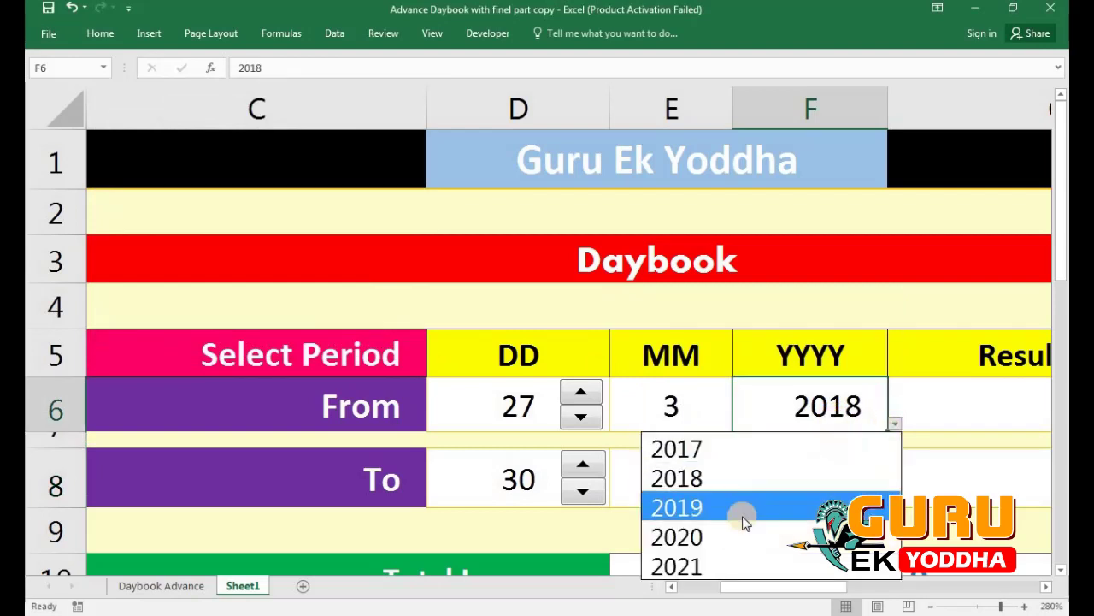
key(Escape)
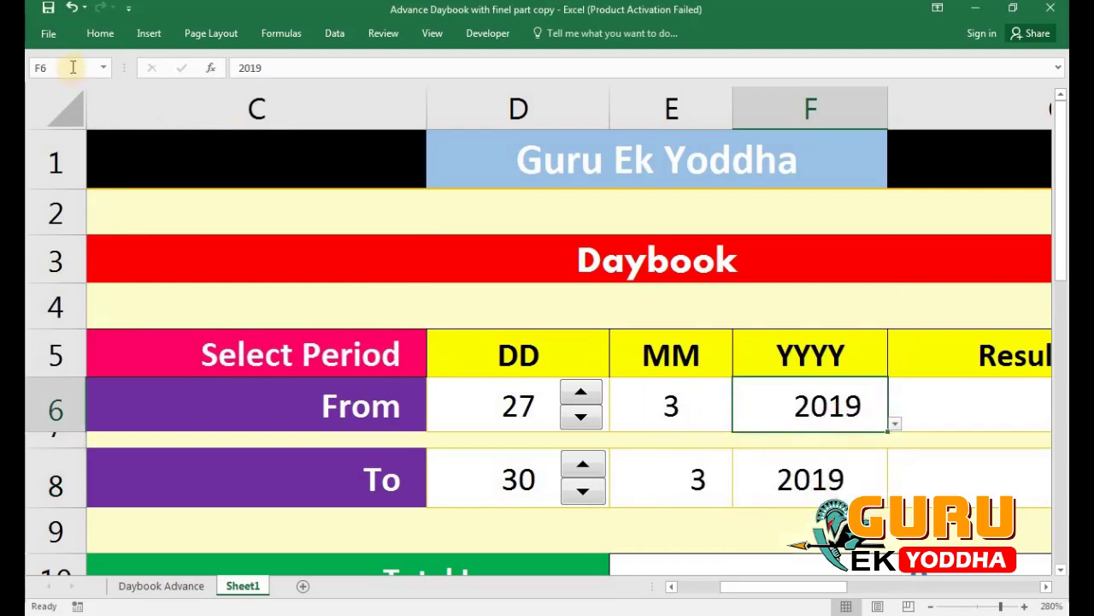
click(96, 34)
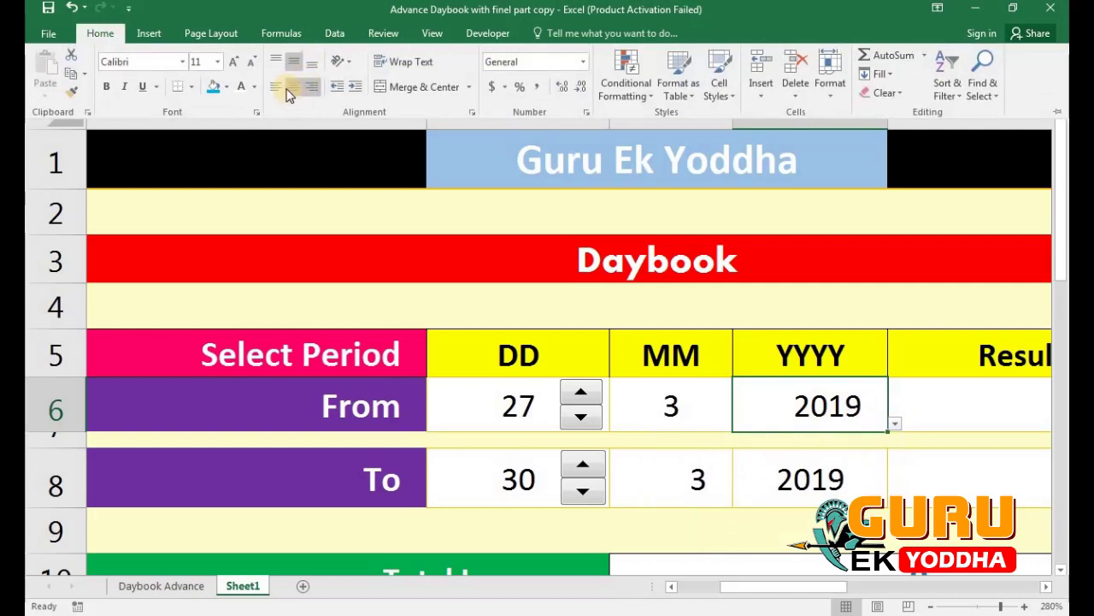
click(292, 88)
click(965, 477)
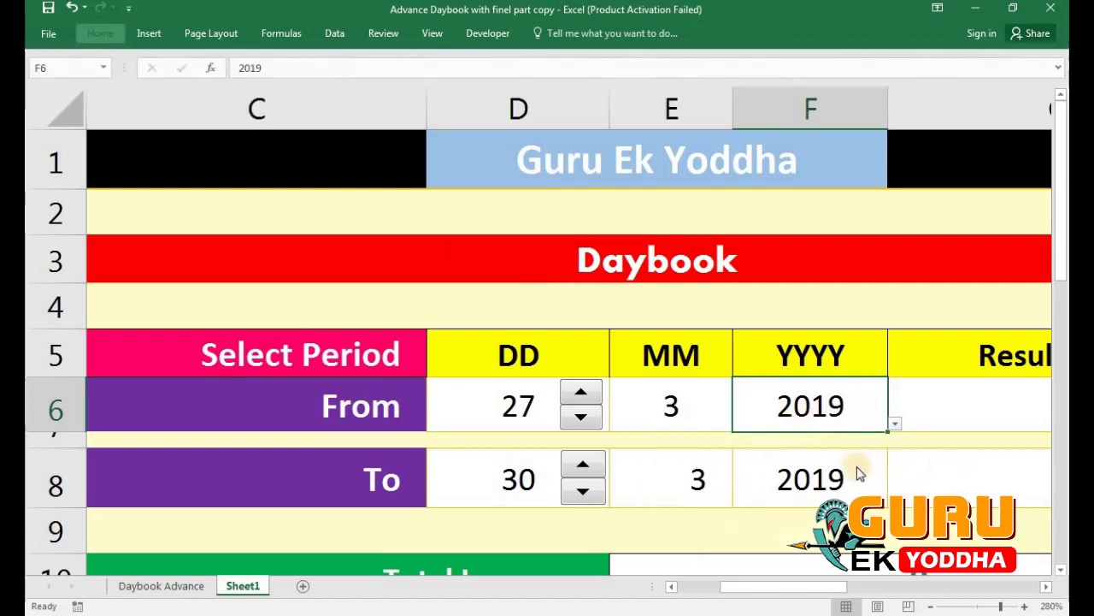
Centre the month horizontally in the To month cell E8
click(698, 472)
click(96, 33)
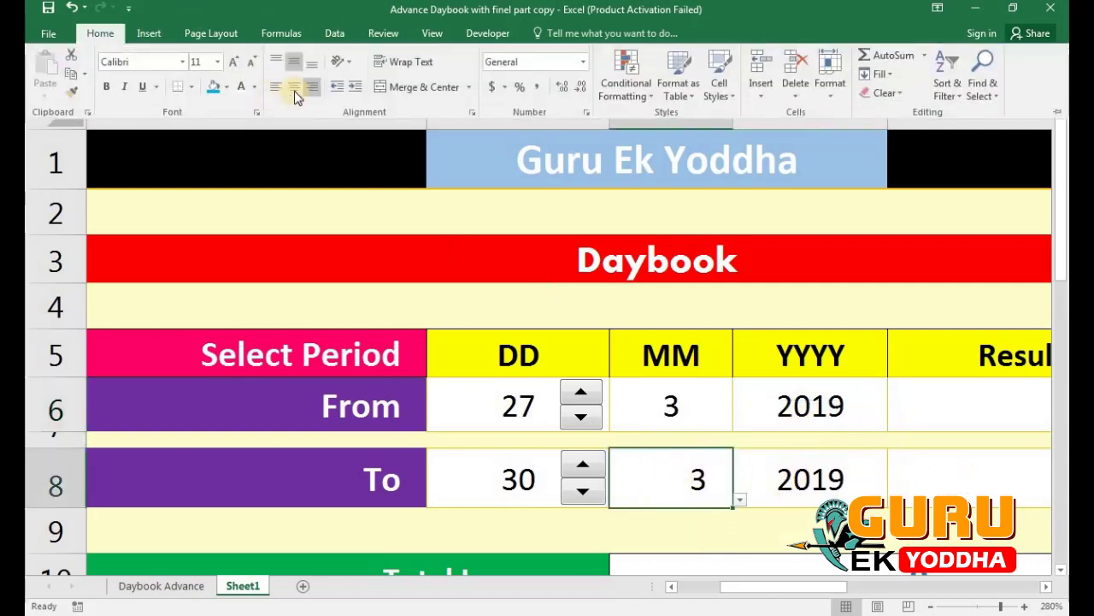
click(293, 86)
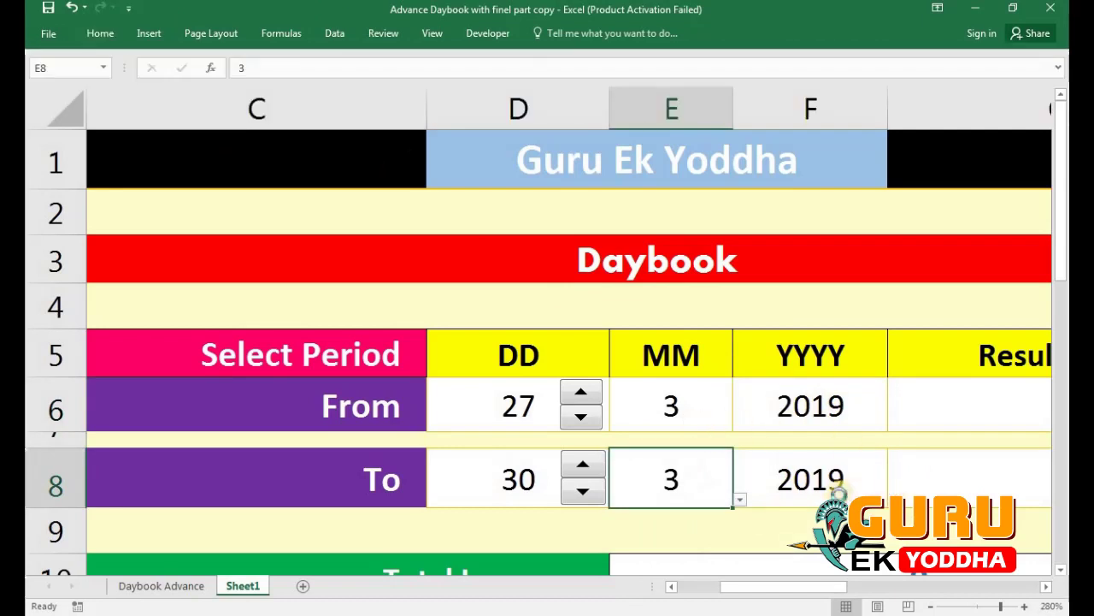
Enter the formula =DATE(F6,E6,D6) in the From row's Result Date cell G6
ctrl+scroll(757, 474, down, 2)
drag(745, 593, 775, 591)
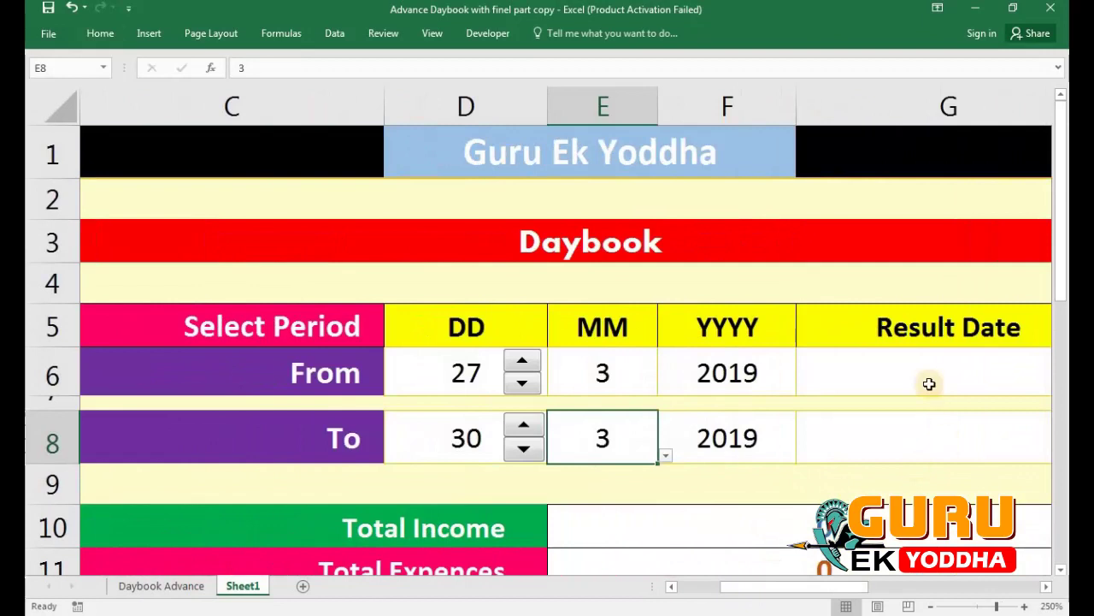
click(929, 384)
text(=)
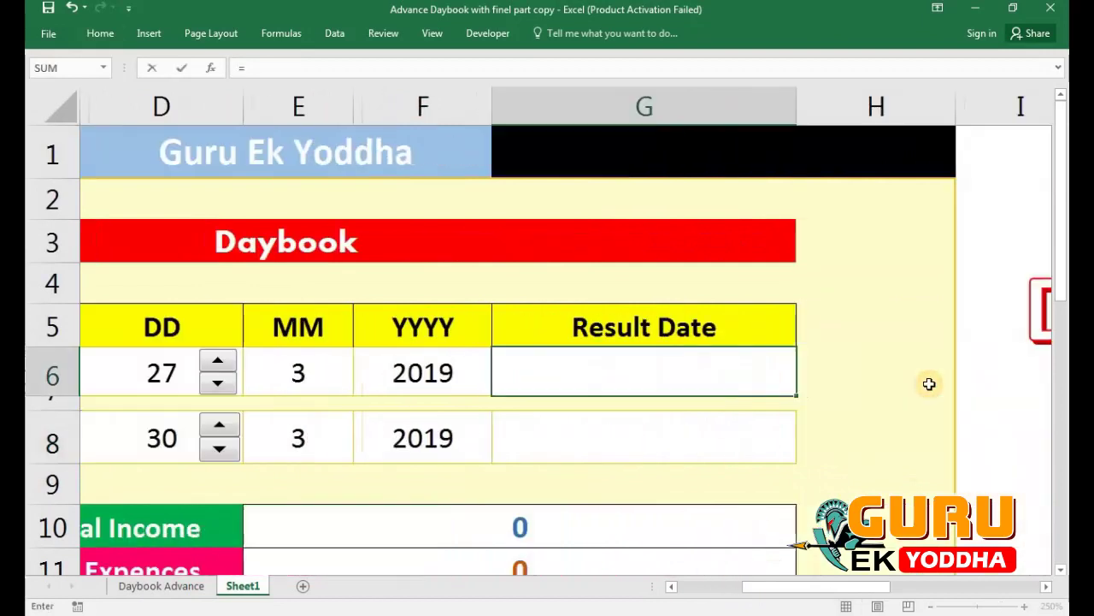
text(date)
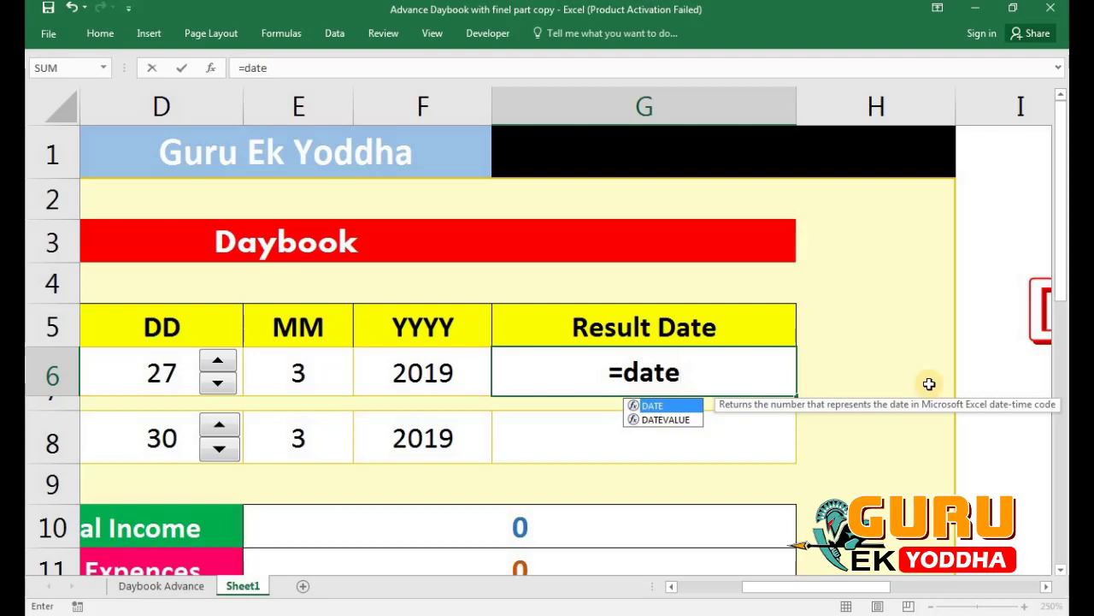
key(Tab)
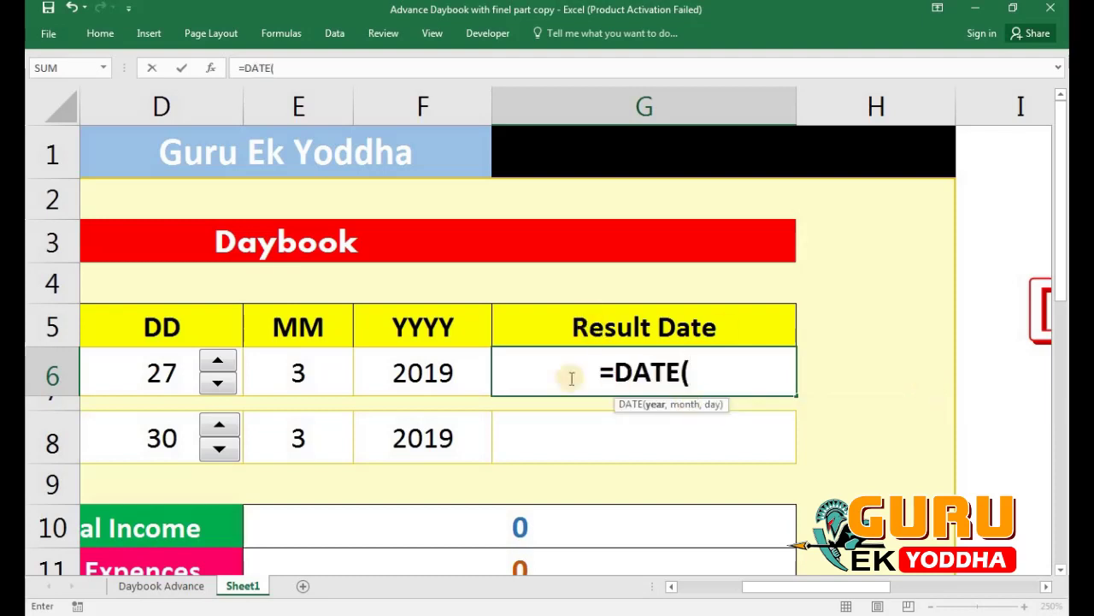
click(460, 359)
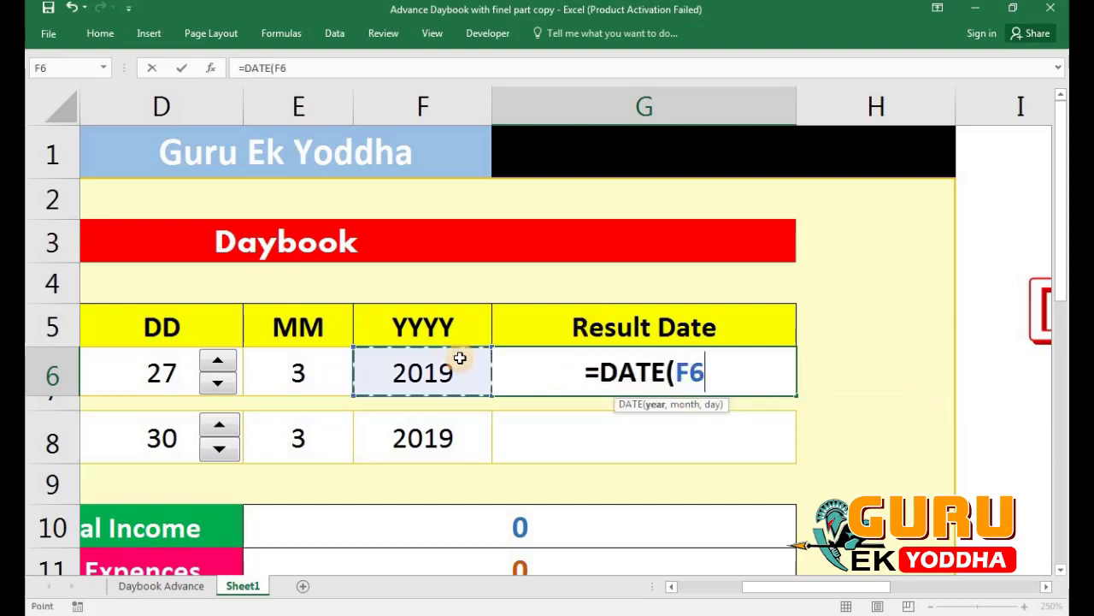
text(,)
click(299, 371)
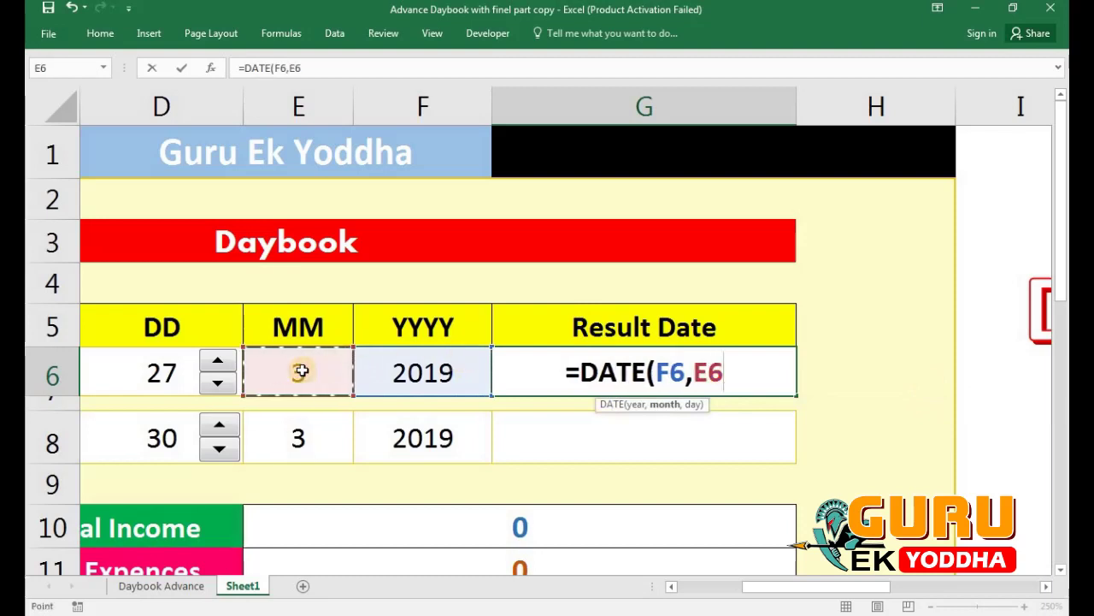
text(,)
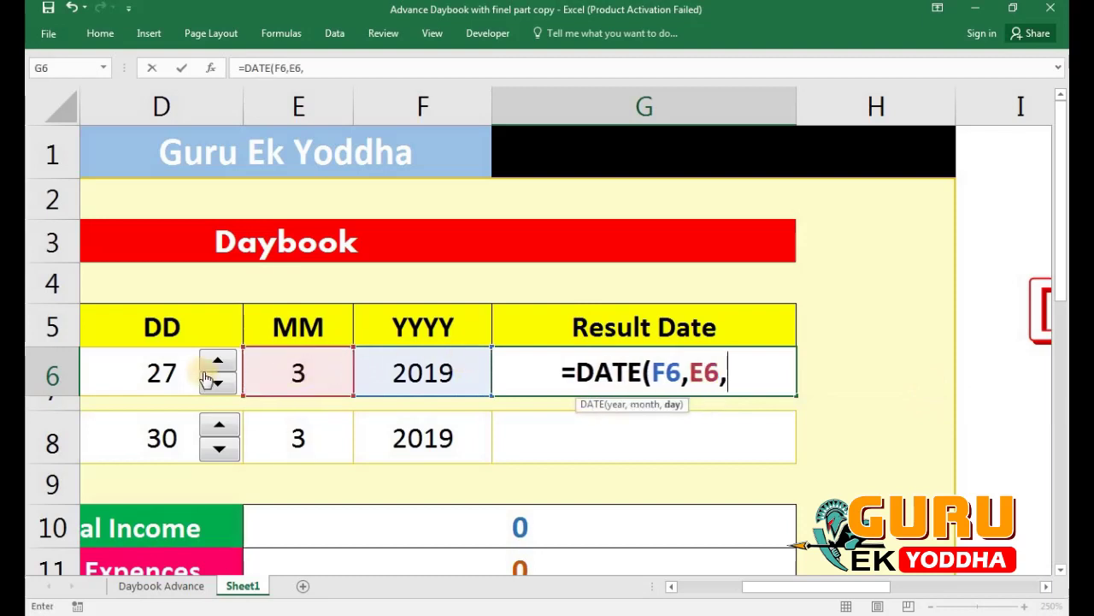
click(147, 363)
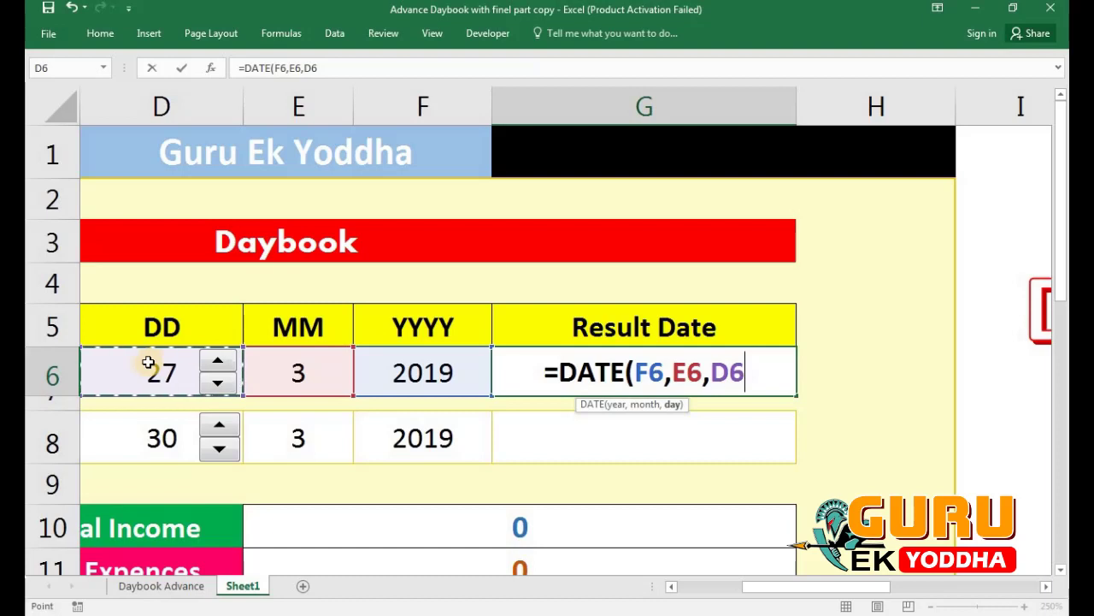
text())
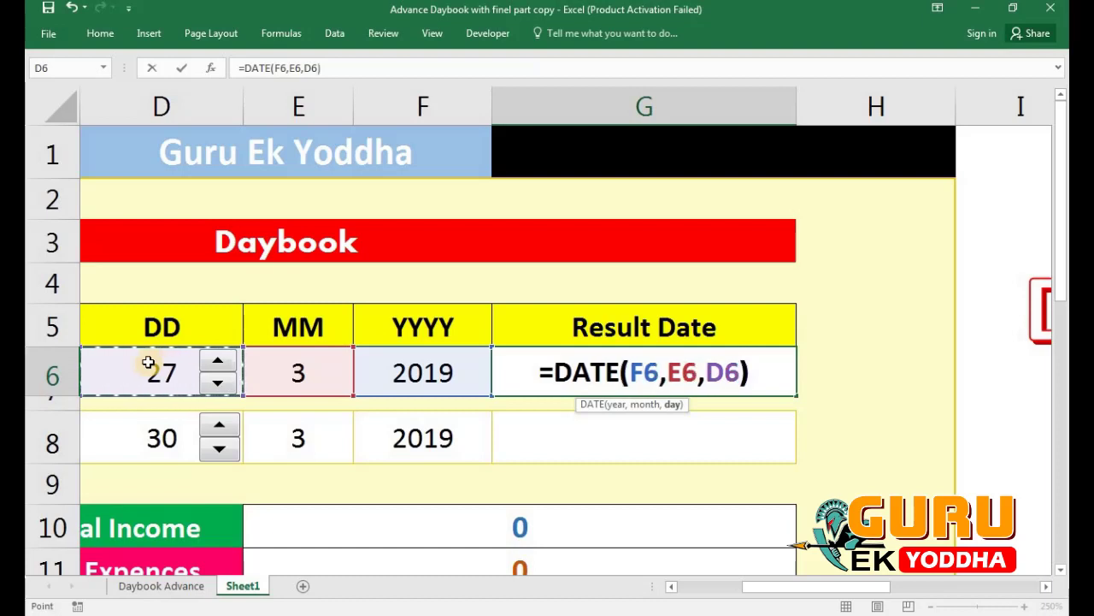
key(Return)
click(634, 387)
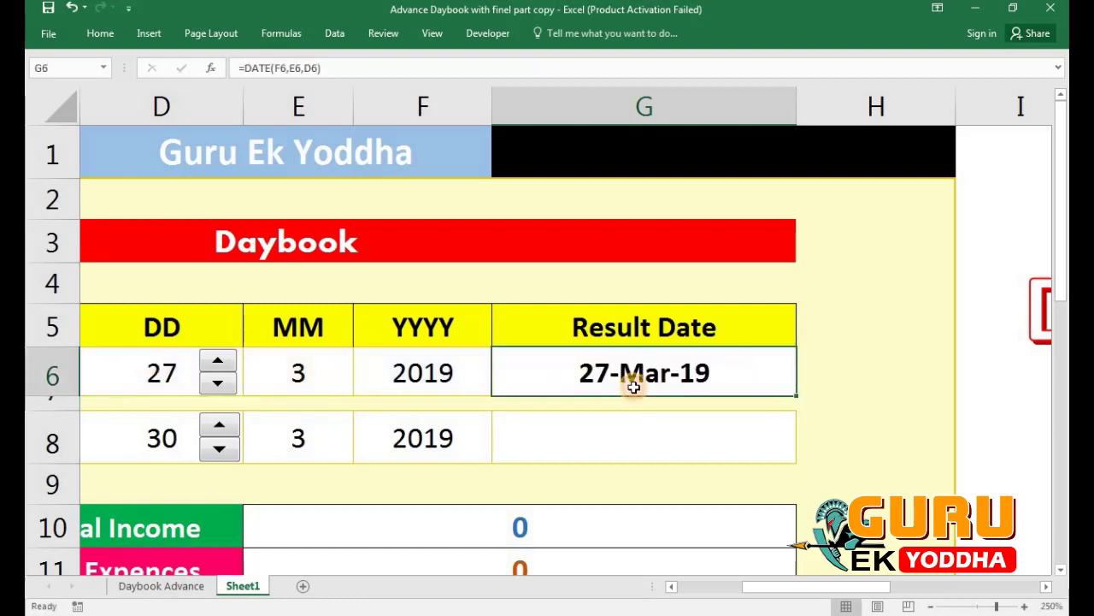
Try the From date controls by raising the day to 29 and choosing month 5 and year 2020
click(218, 360)
click(218, 362)
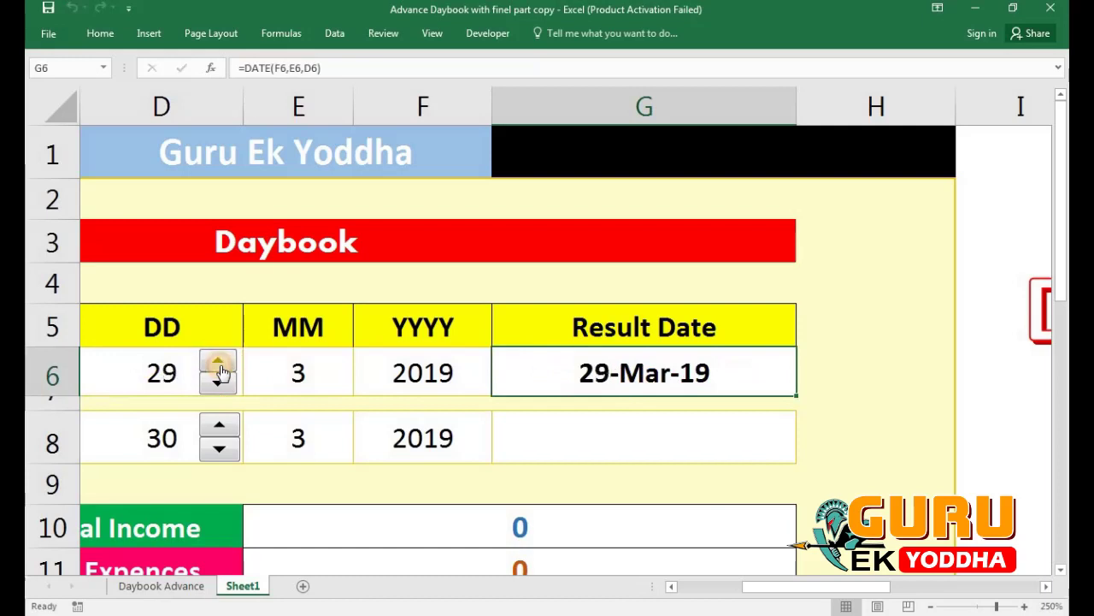
click(346, 381)
click(361, 387)
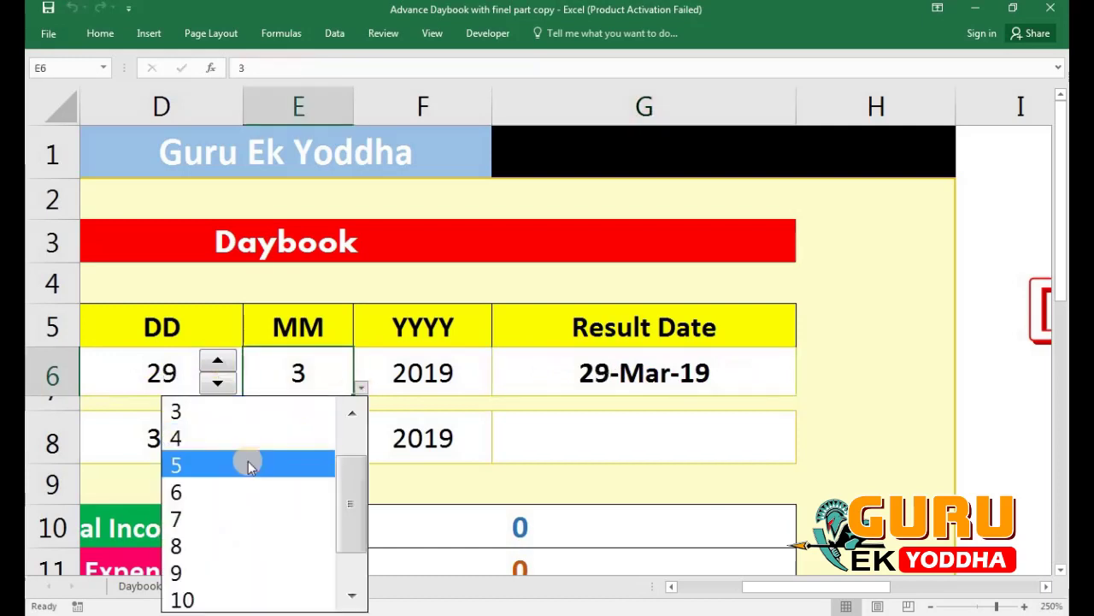
click(248, 464)
click(419, 381)
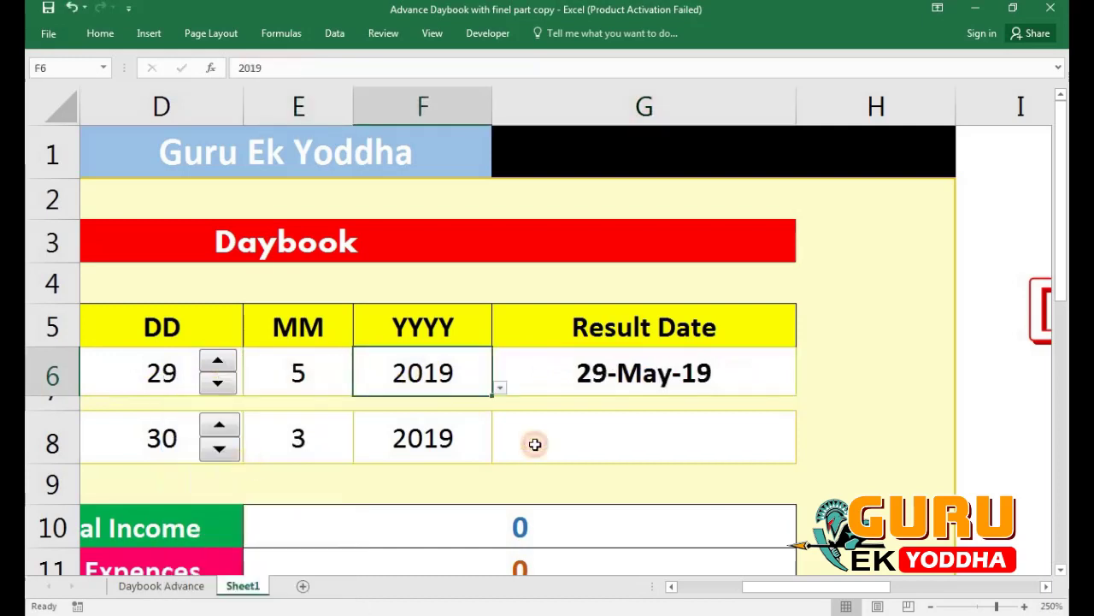
click(500, 388)
click(362, 488)
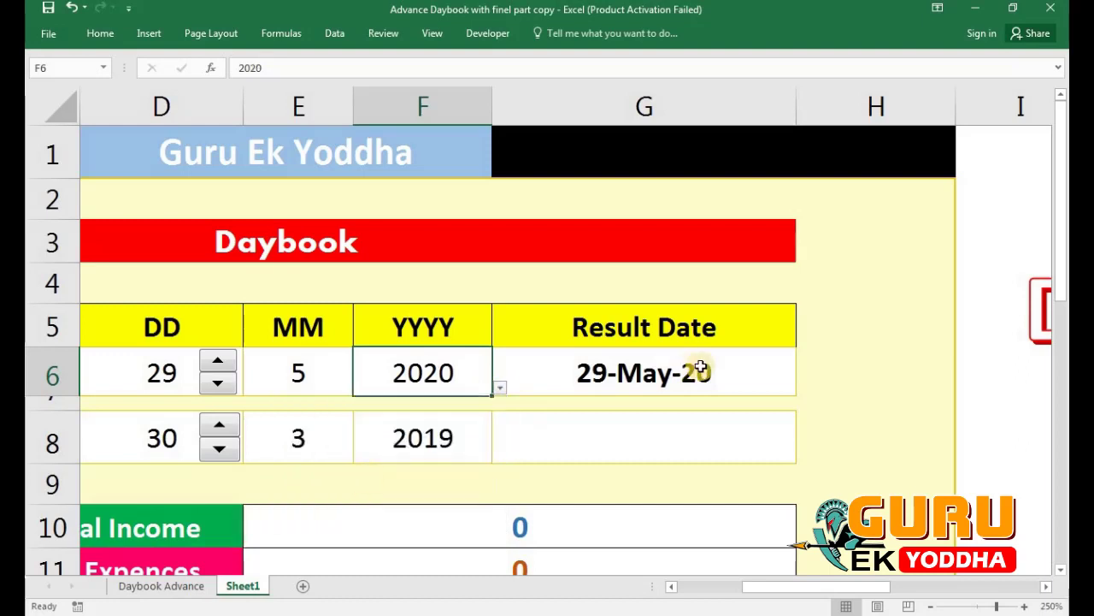
Set the From date to year 2019, month 11 and day 1
click(500, 388)
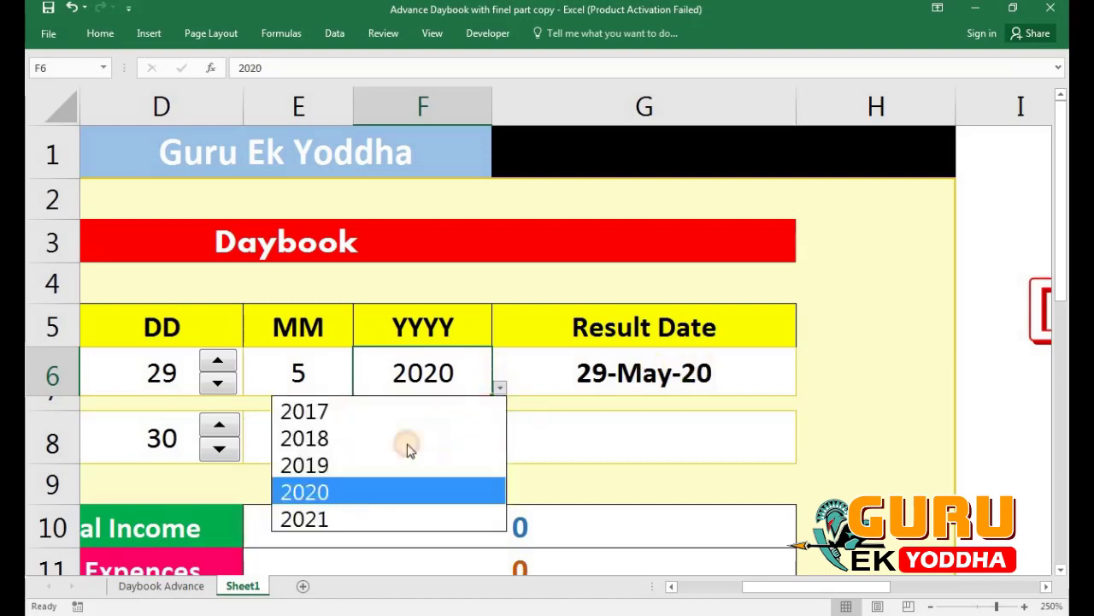
click(349, 469)
click(308, 380)
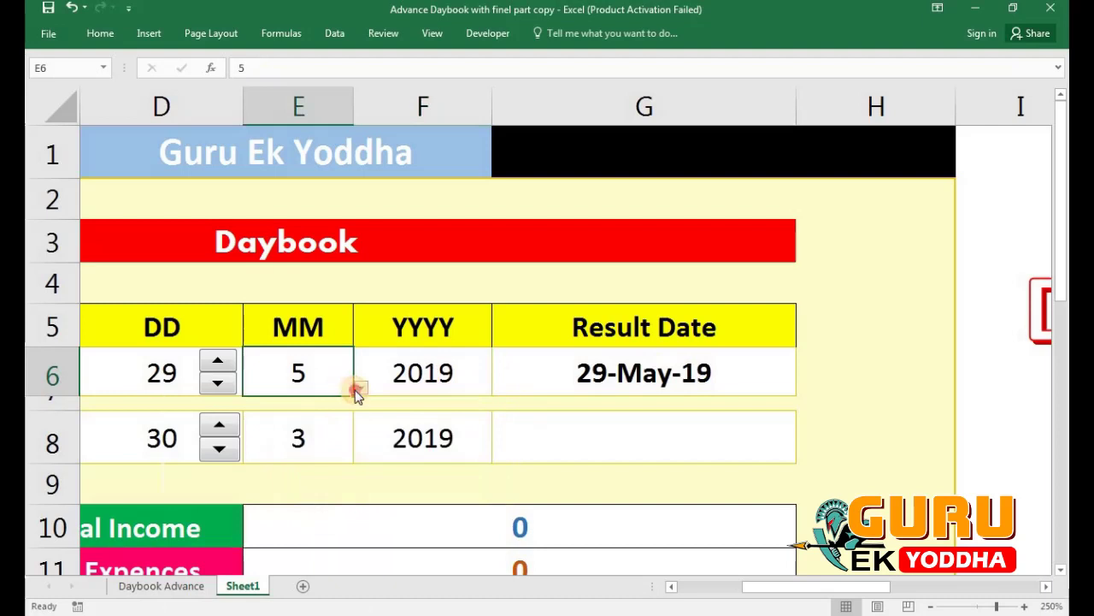
click(362, 387)
click(283, 569)
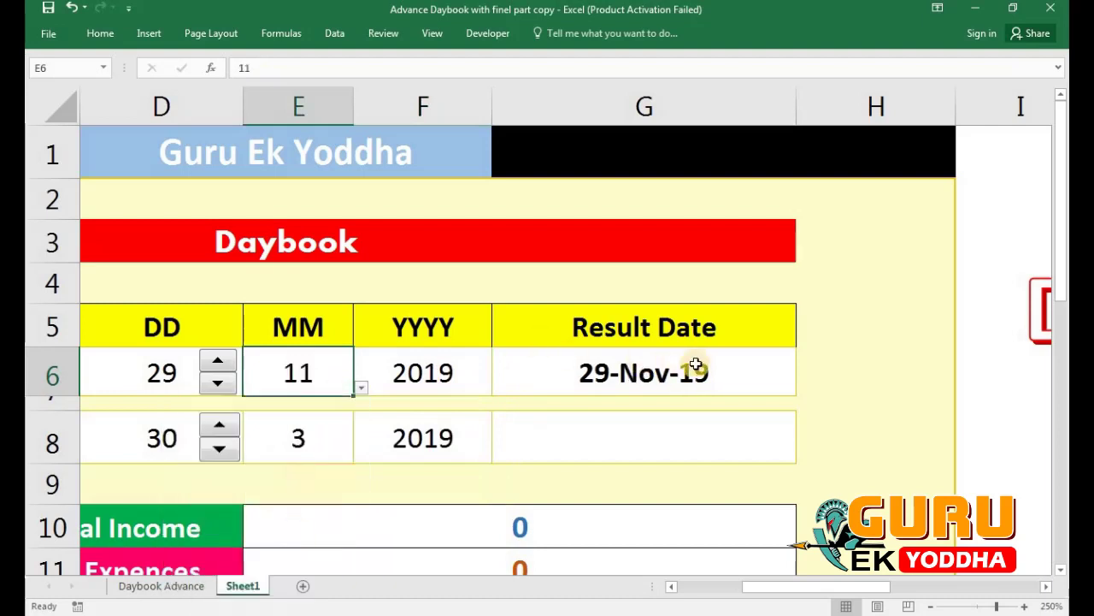
click(154, 373)
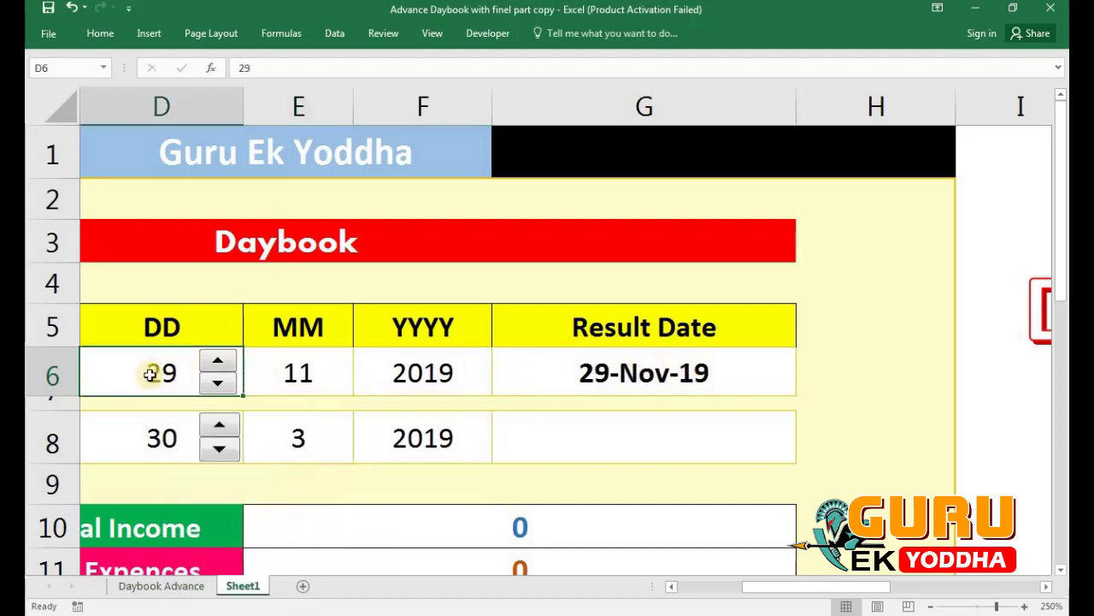
text(1)
click(320, 374)
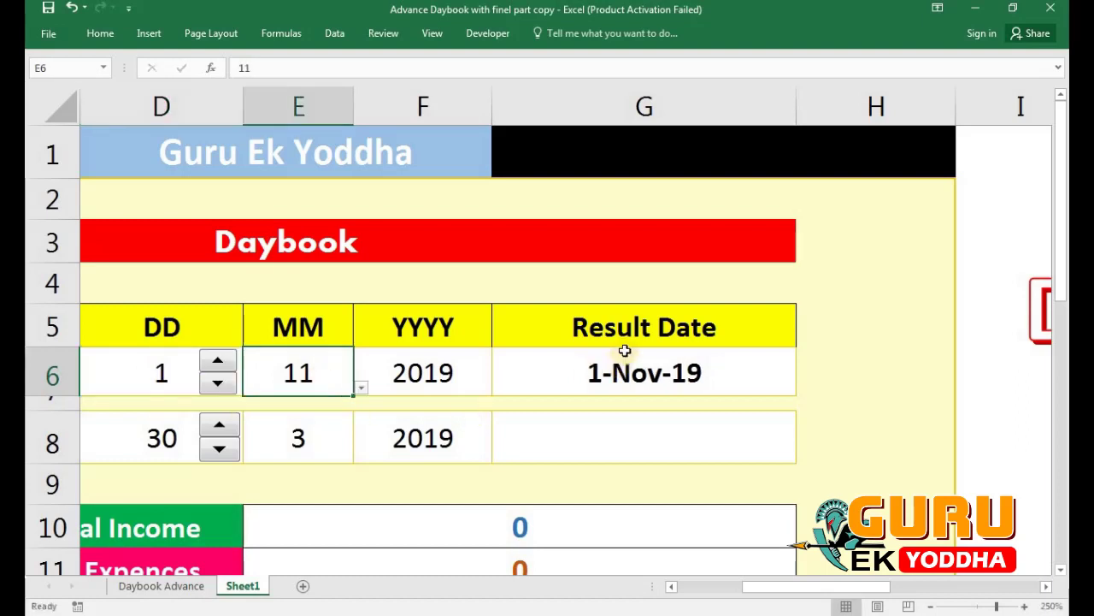
Enter the formula =DATE(F8,E8,D8) in the To row's Result Date cell G8
scroll(559, 347, down, 1)
scroll(560, 348, up, 1)
scroll(560, 342, up, 1)
scroll(560, 331, down, 1)
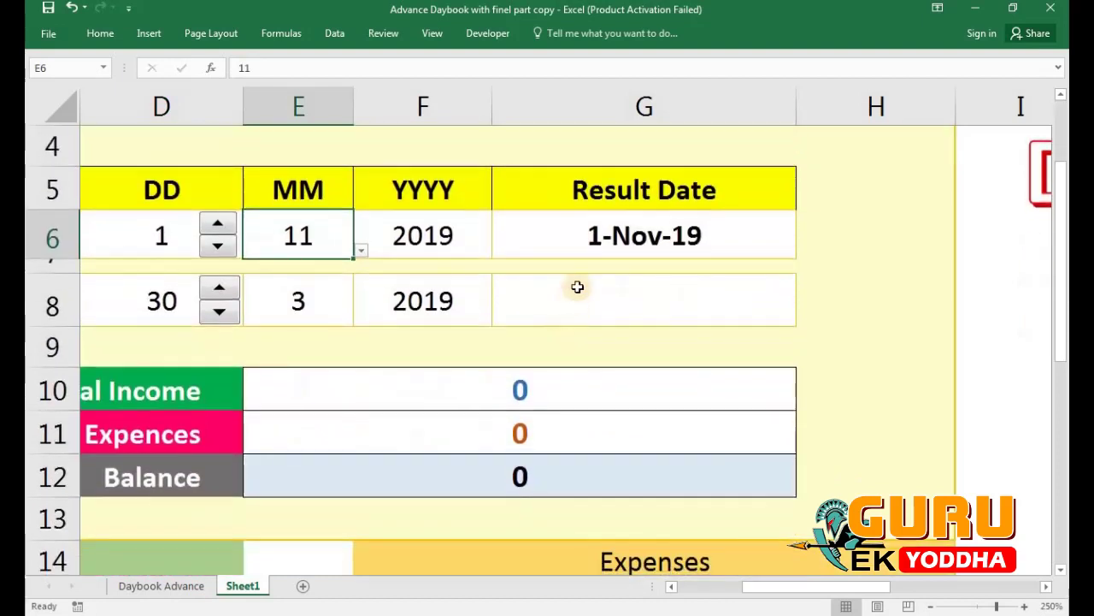
click(578, 286)
text(=)
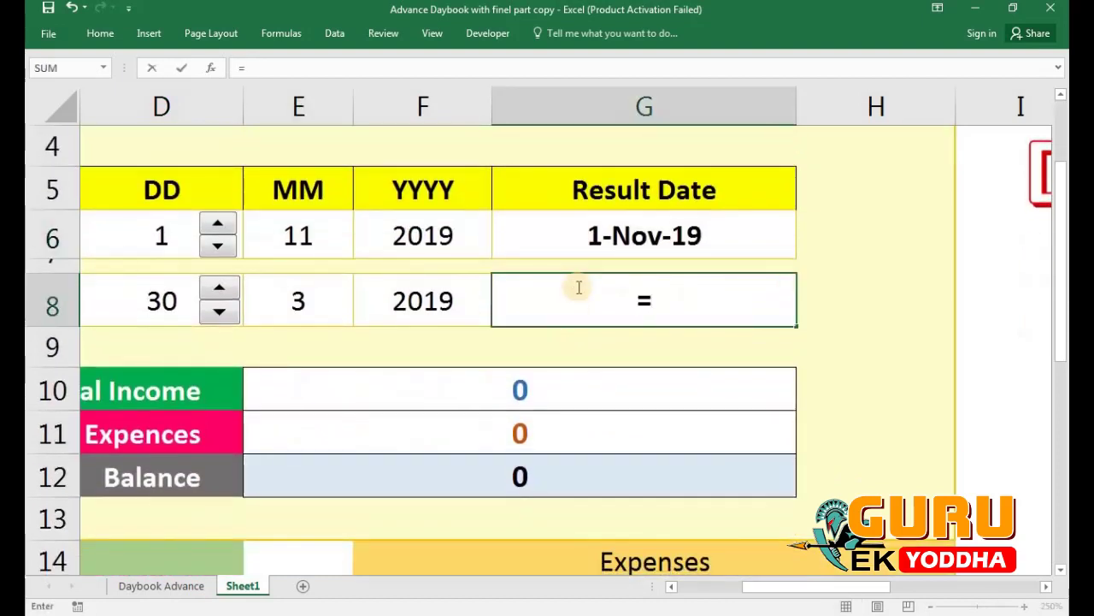
text(date()
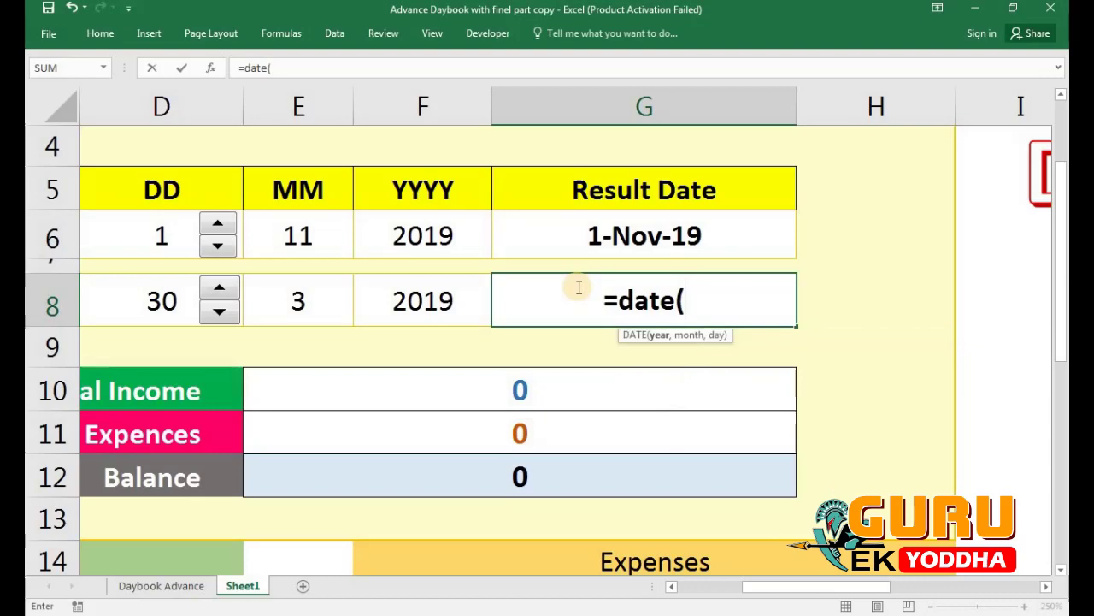
click(435, 299)
text(,)
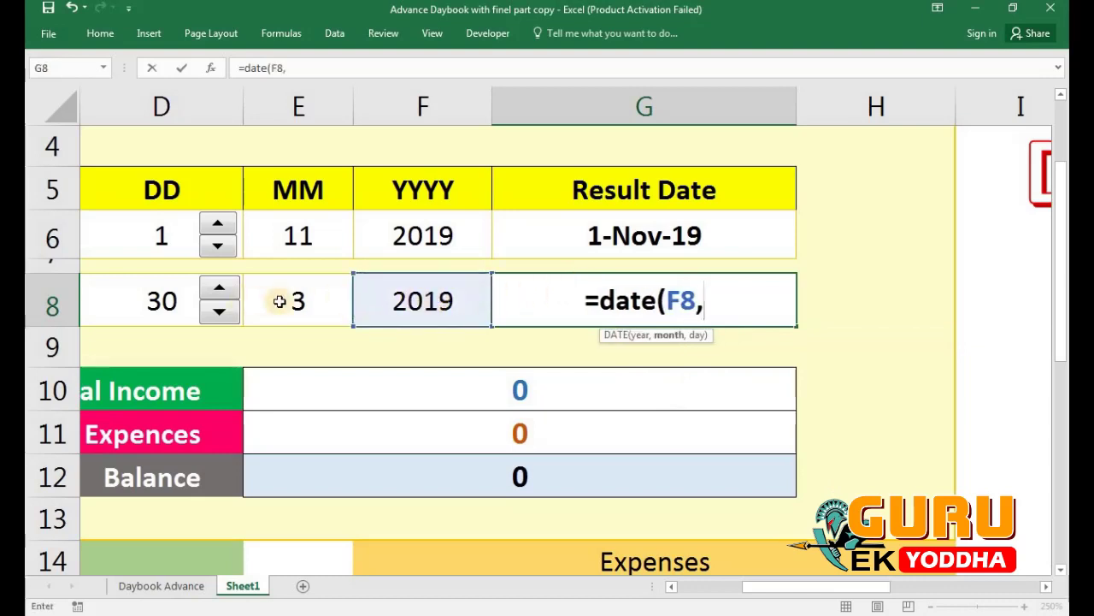
click(279, 301)
text(,)
click(170, 297)
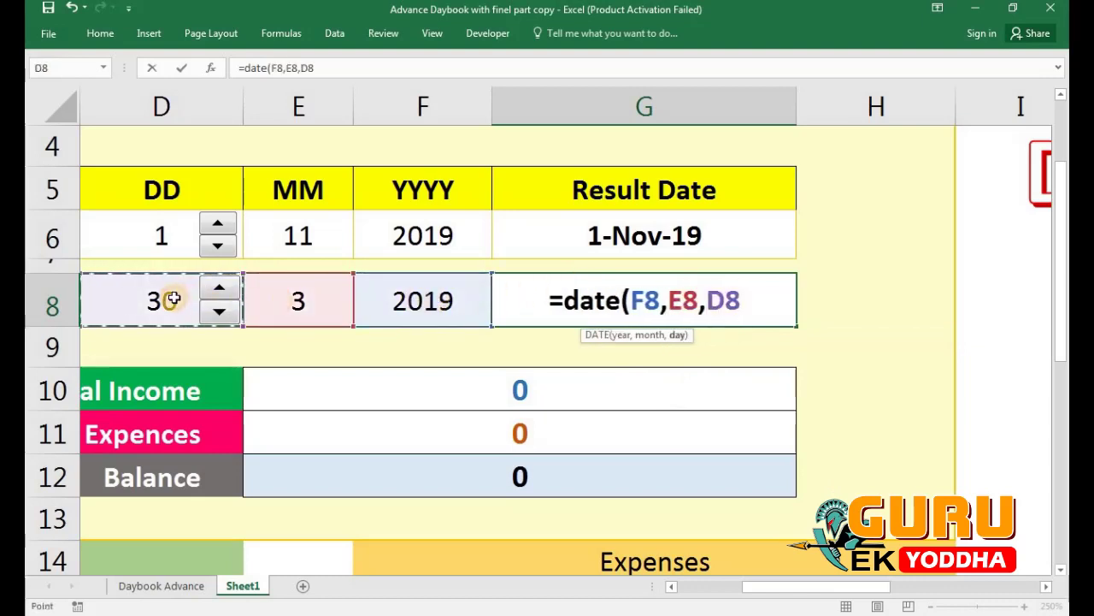
text())
key(Return)
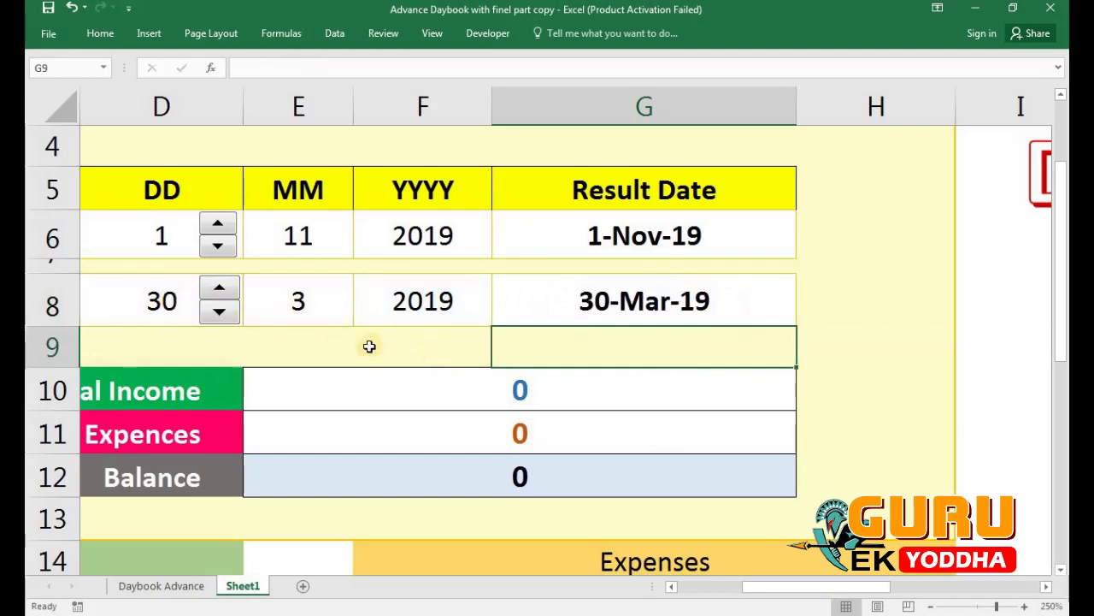
Set the To day in D8 to 1 and choose month 11 in E8
click(170, 297)
text(1)
click(336, 305)
click(360, 317)
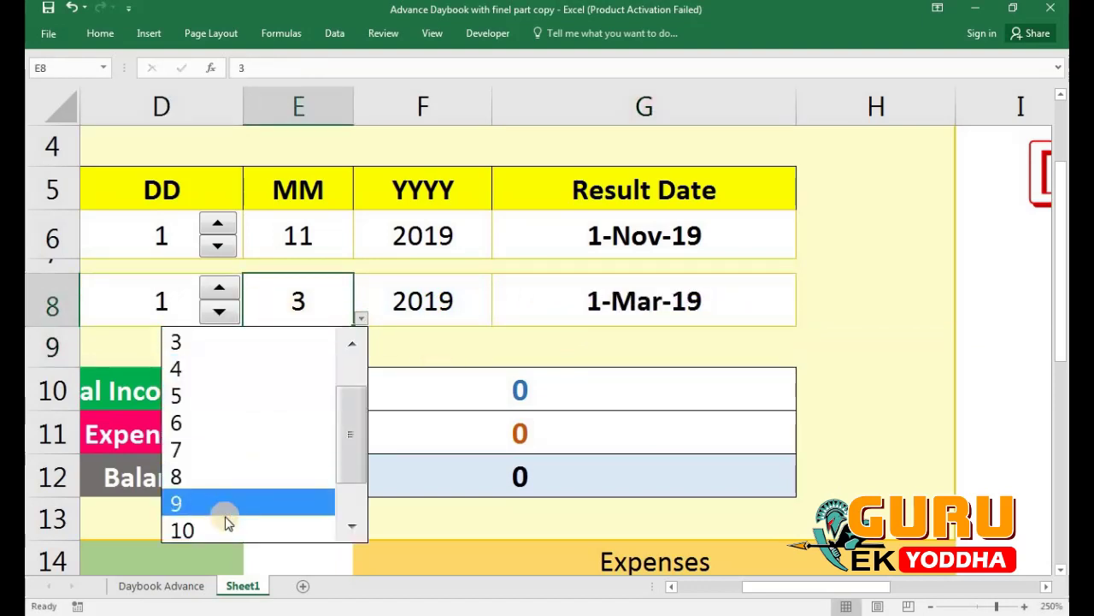
scroll(350, 479, down, 1)
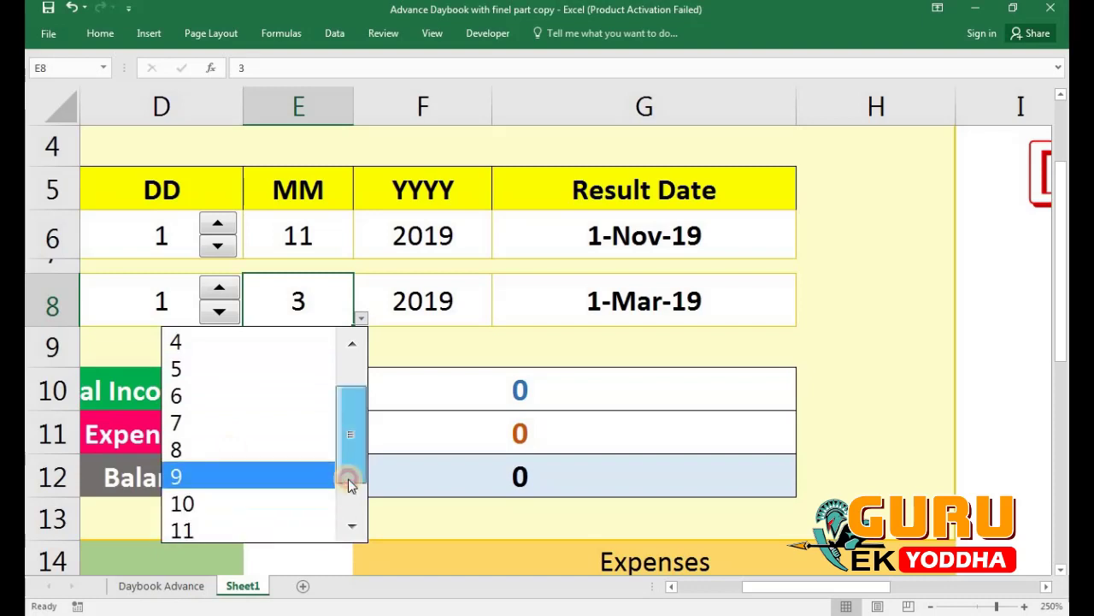
click(183, 530)
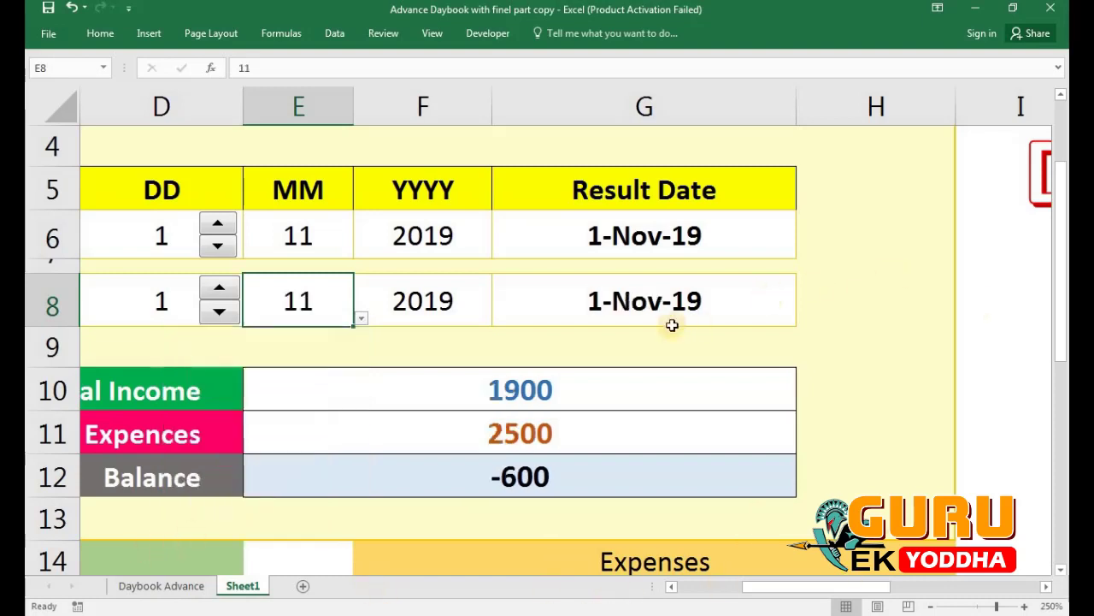
Review the available form controls and the control settings of the From day spin button, leaving them as they are
ctrl+scroll(552, 354, down, 4)
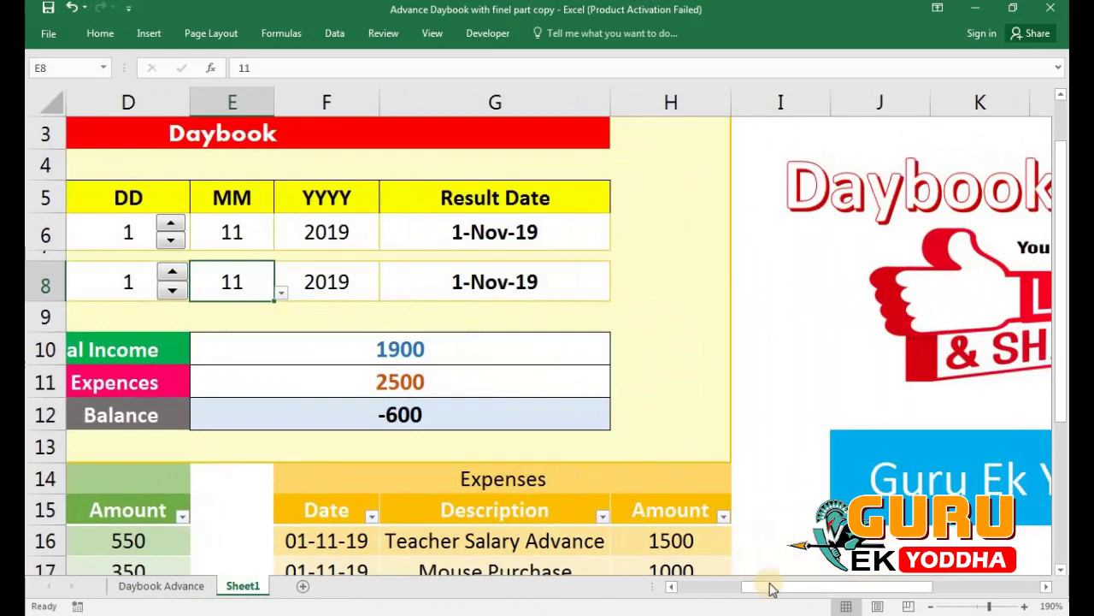
drag(773, 588, 693, 592)
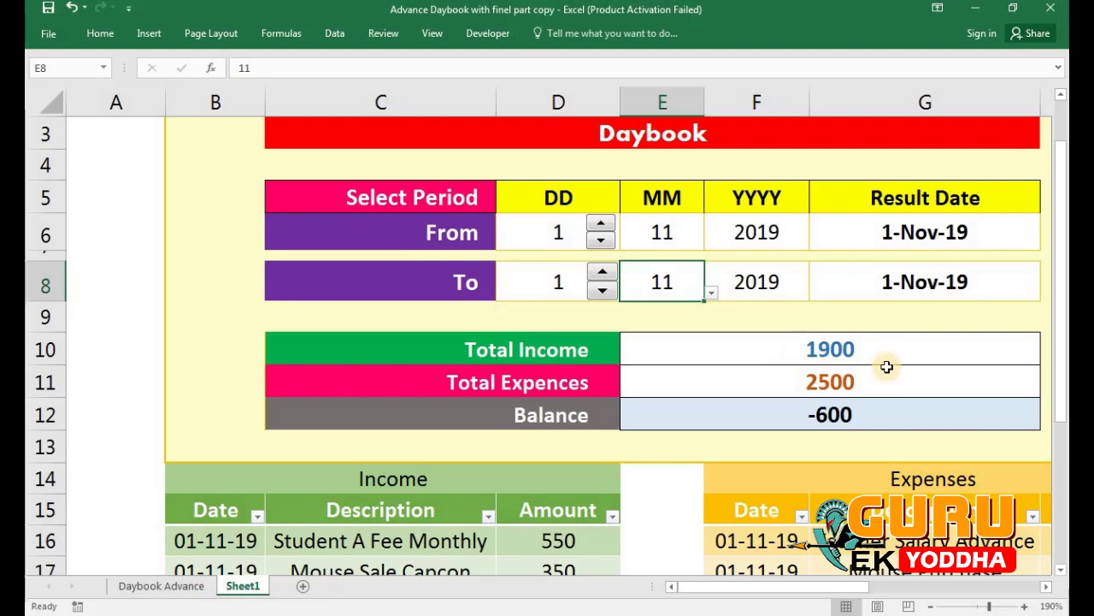
click(488, 34)
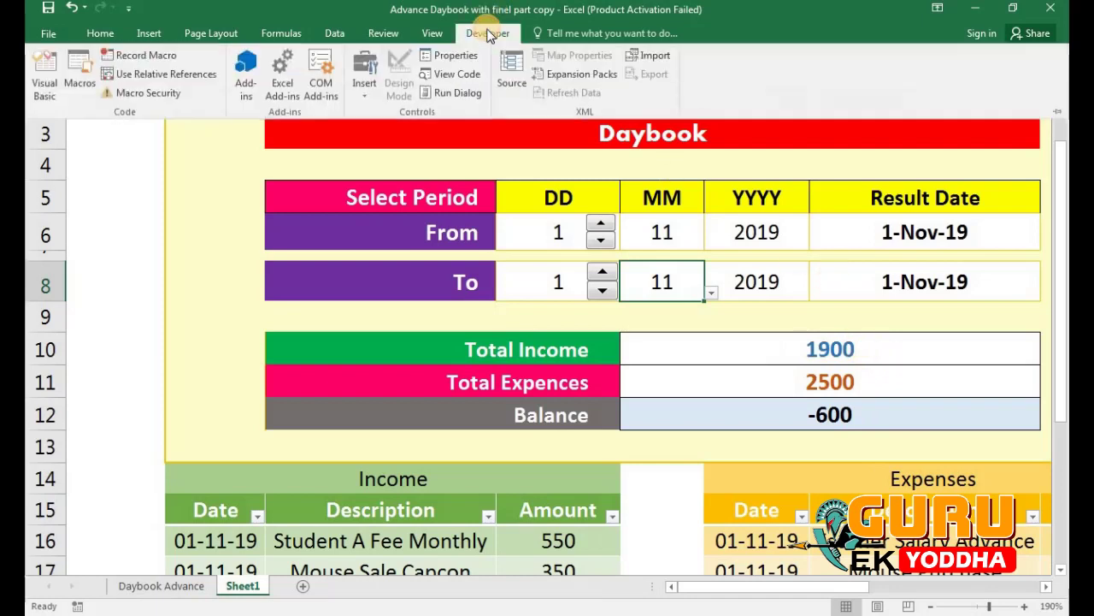
click(362, 101)
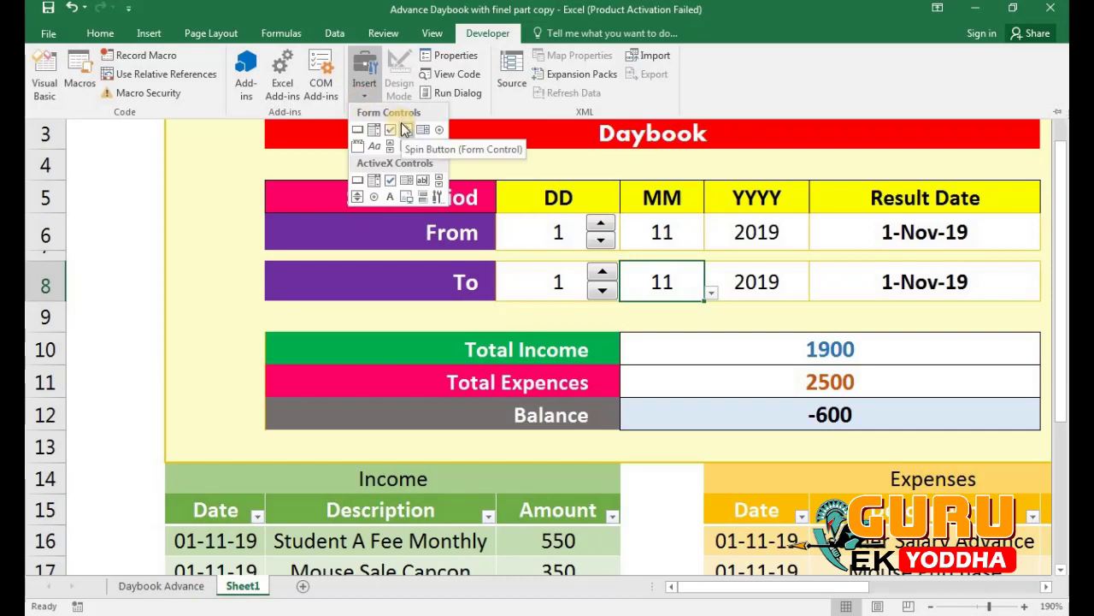
right_click(601, 233)
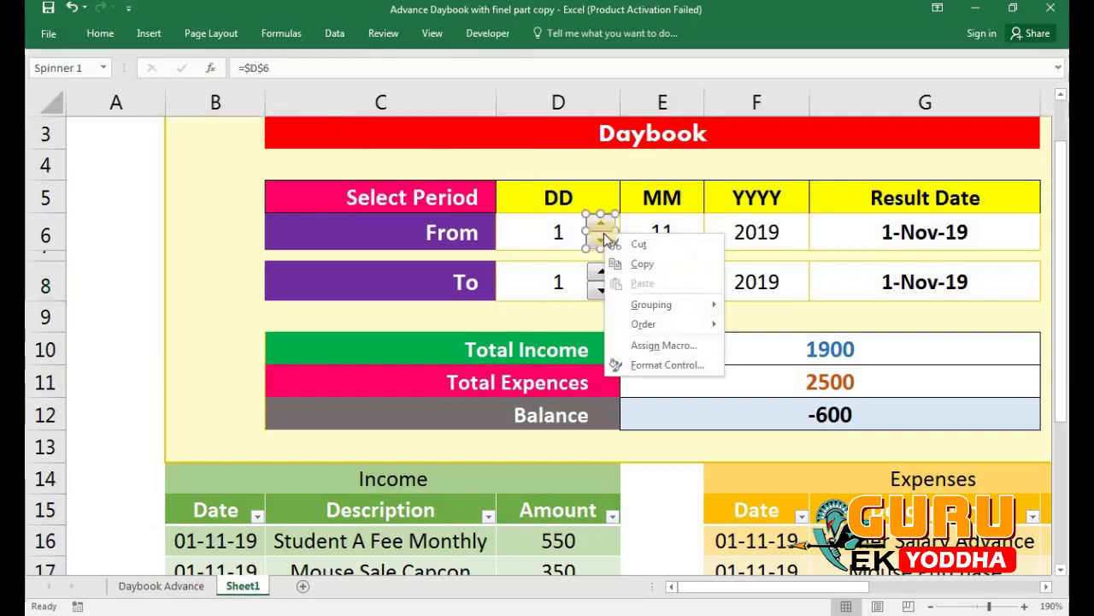
click(650, 365)
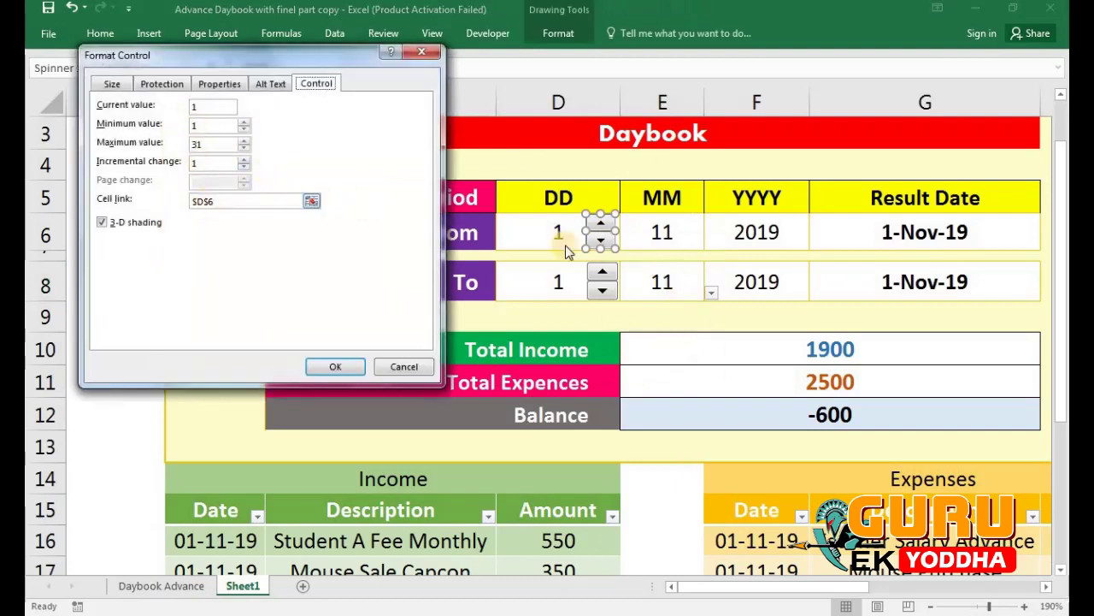
click(416, 367)
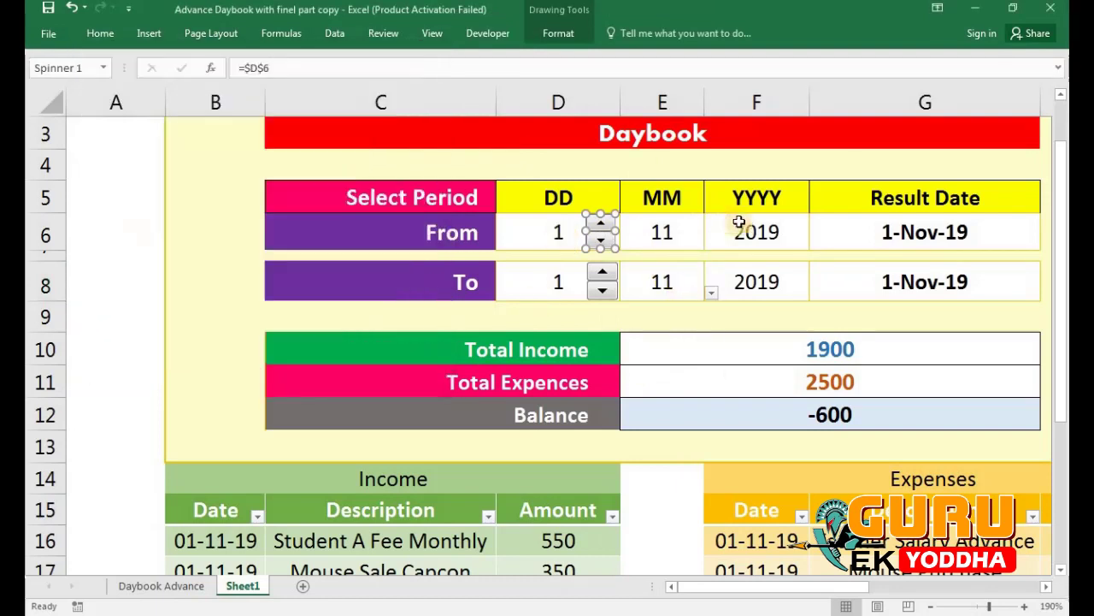
Examine the From row's month and year cells and the DATE formula in its Result Date cell G6
click(649, 237)
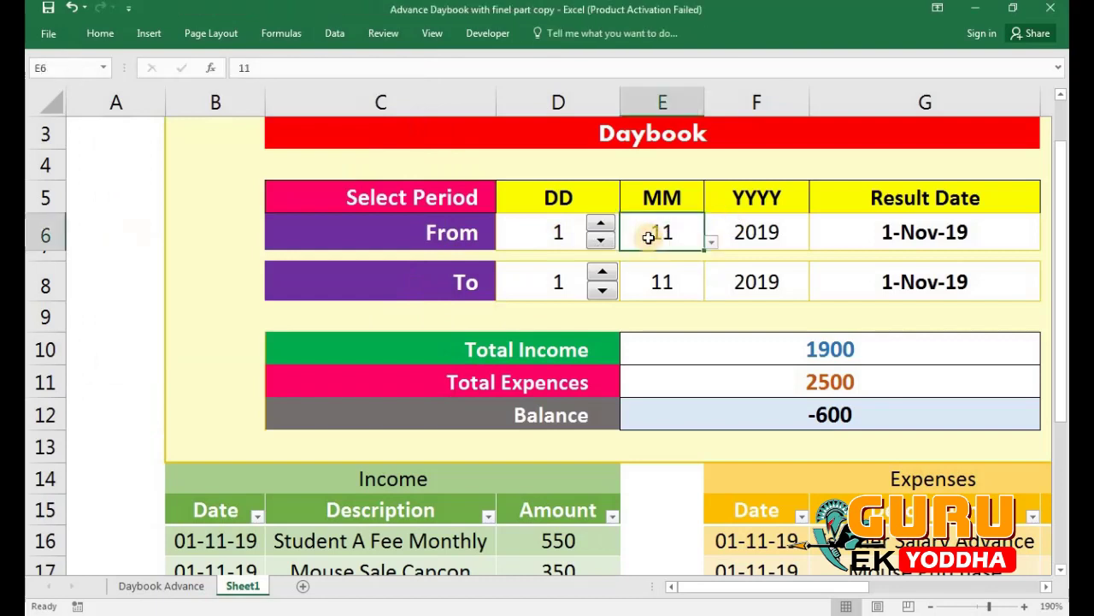
click(767, 237)
click(995, 237)
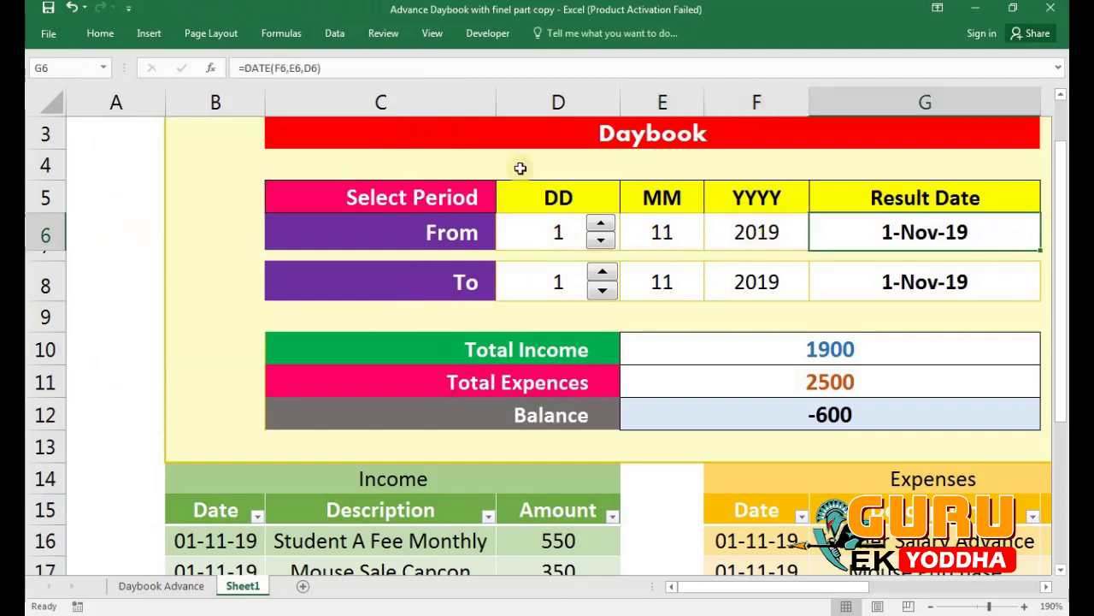
double_click(897, 233)
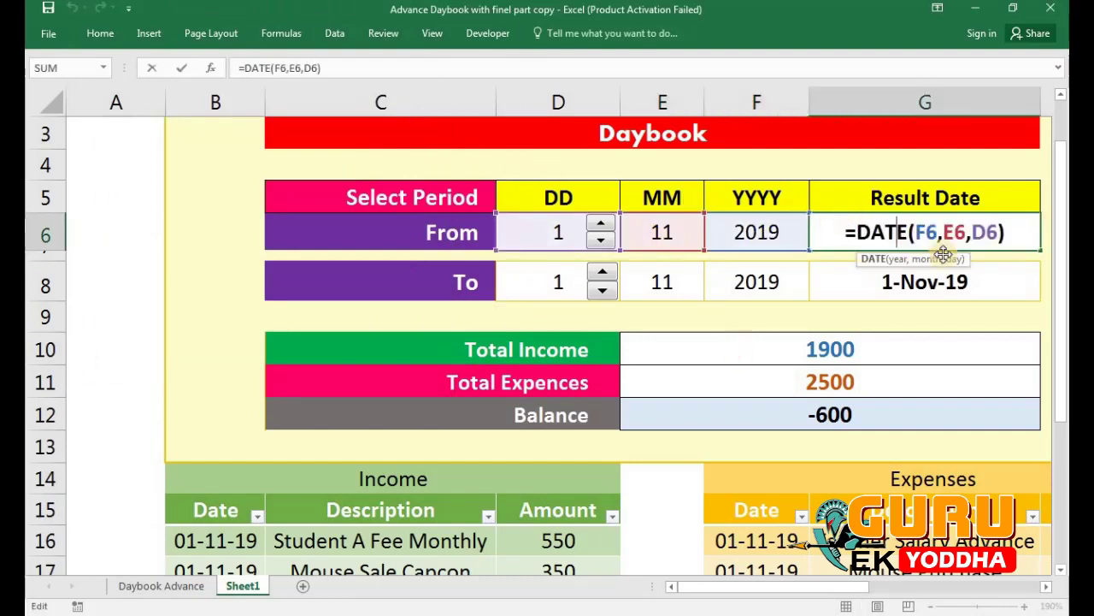
key(Return)
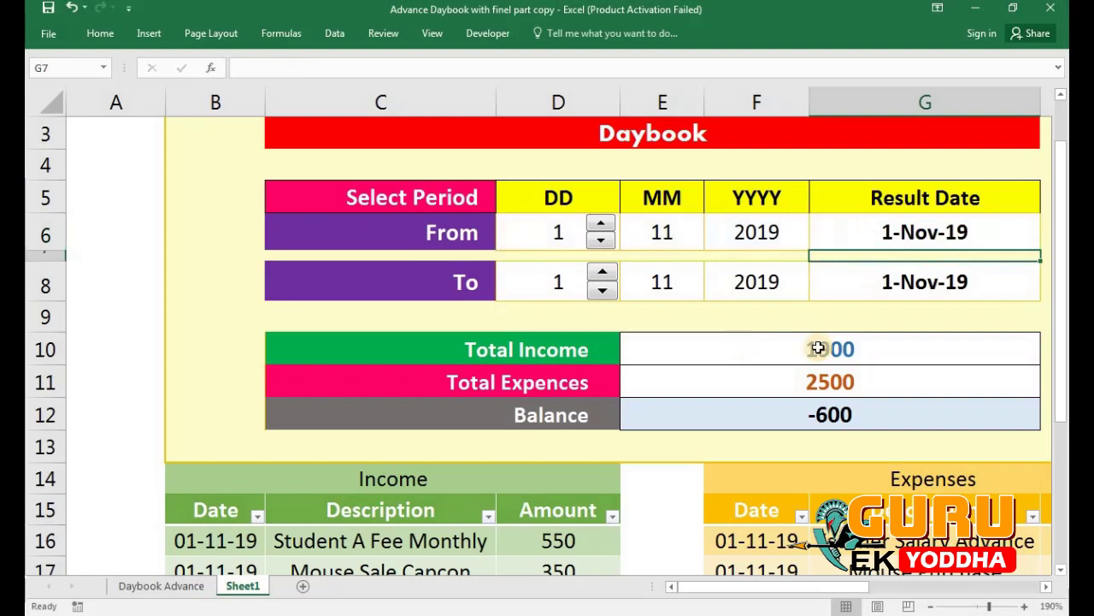
Examine the SUMIFS formula in the Total Income cell, including its sum range and the two date criteria
double_click(818, 348)
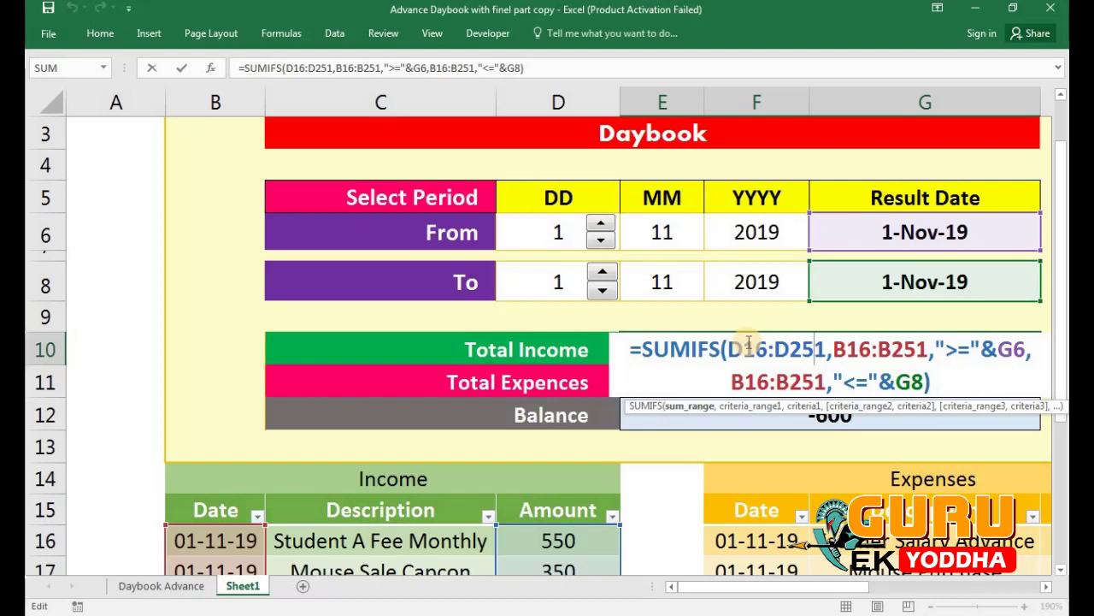
key(Return)
scroll(721, 347, down, 4)
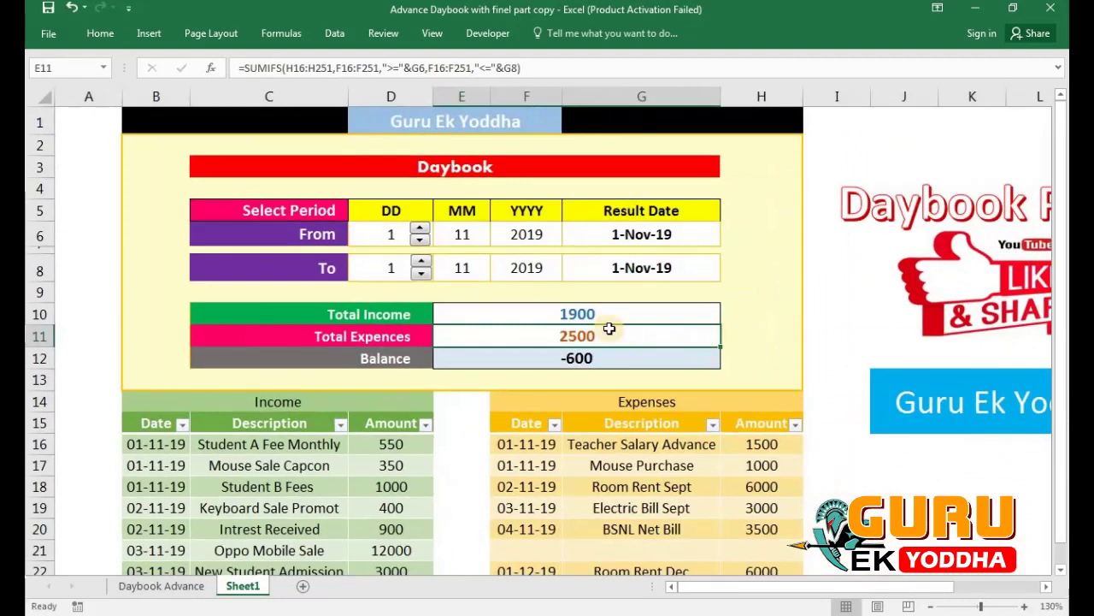
click(609, 314)
double_click(609, 314)
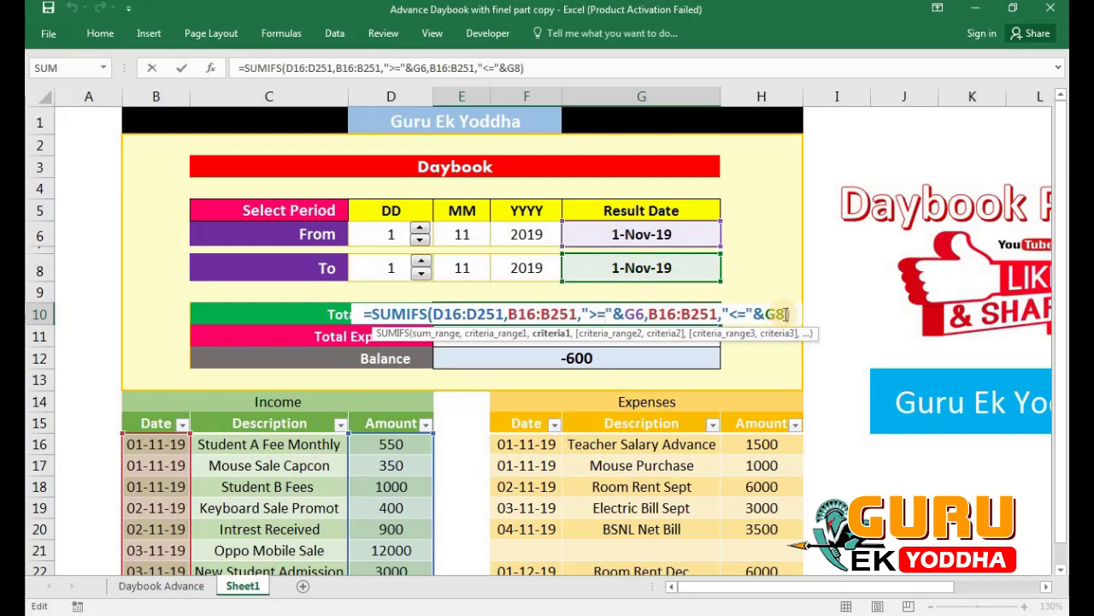
text())
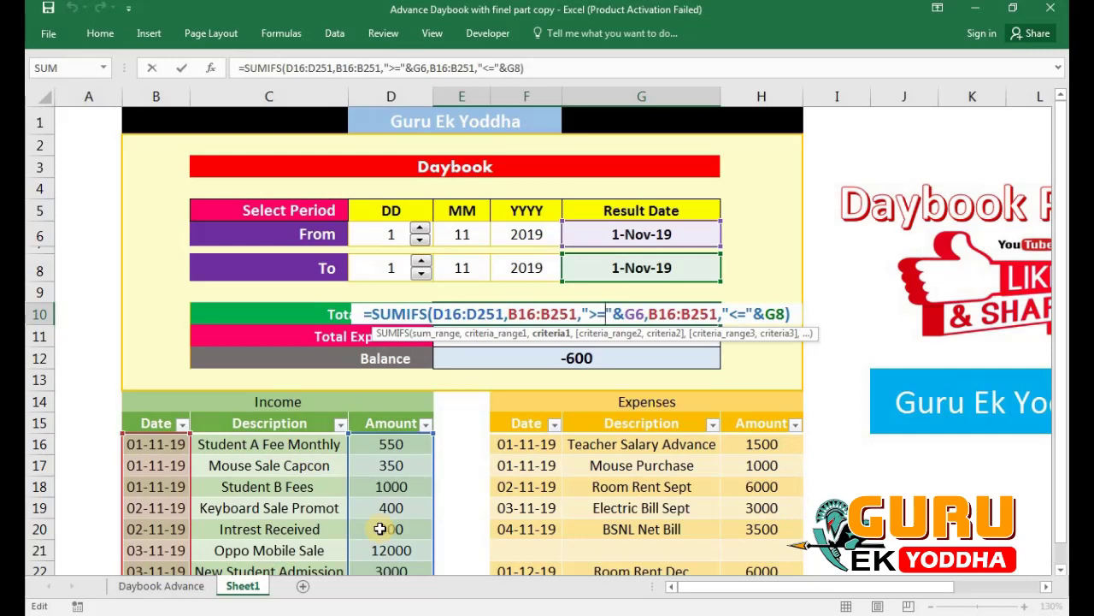
key(Return)
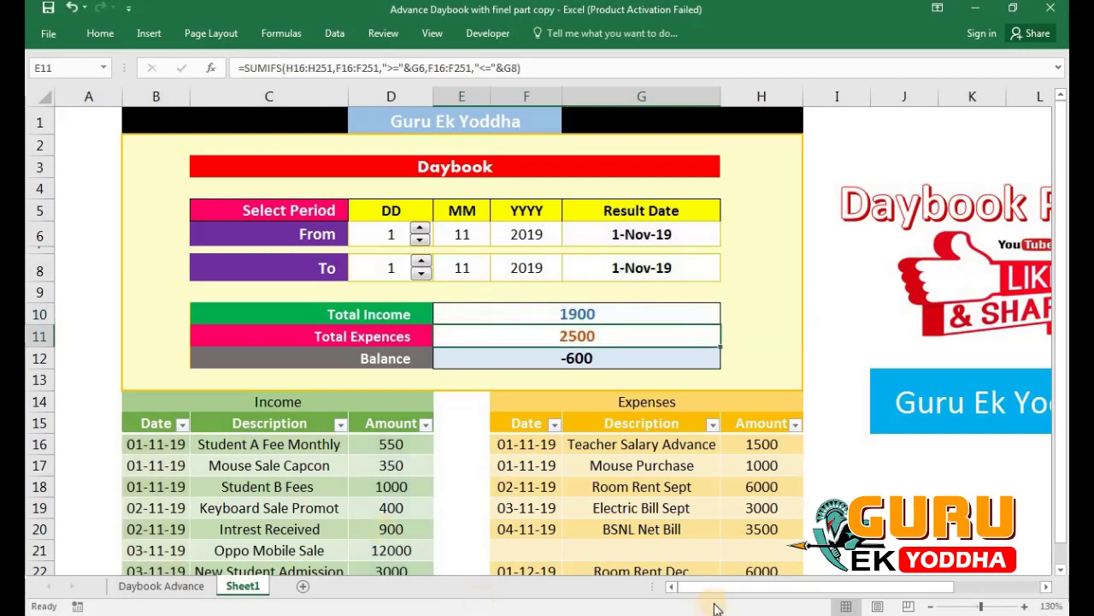
drag(724, 593, 748, 592)
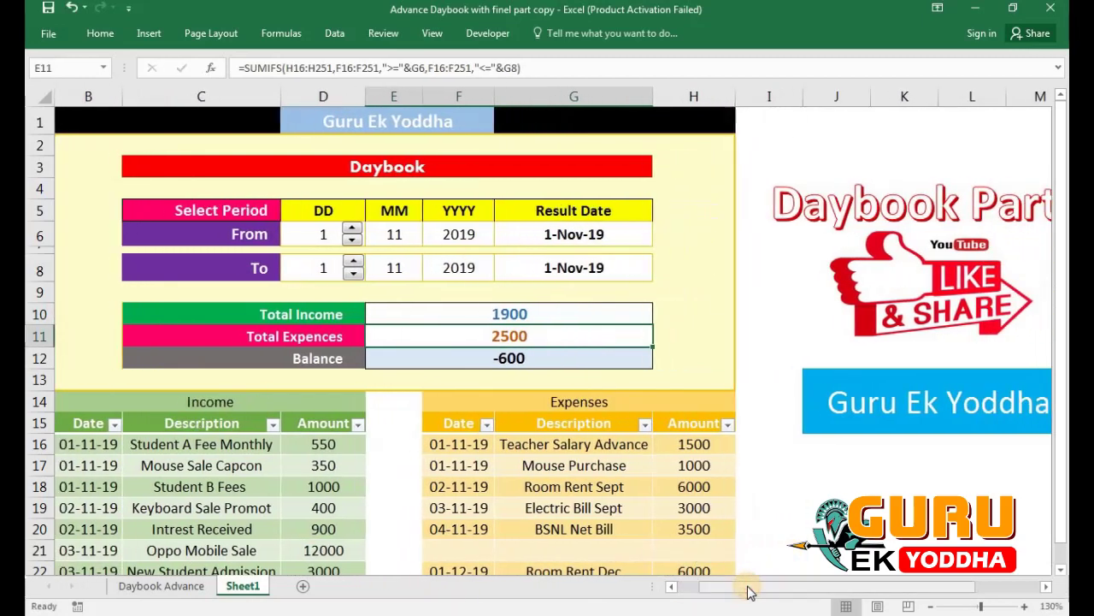